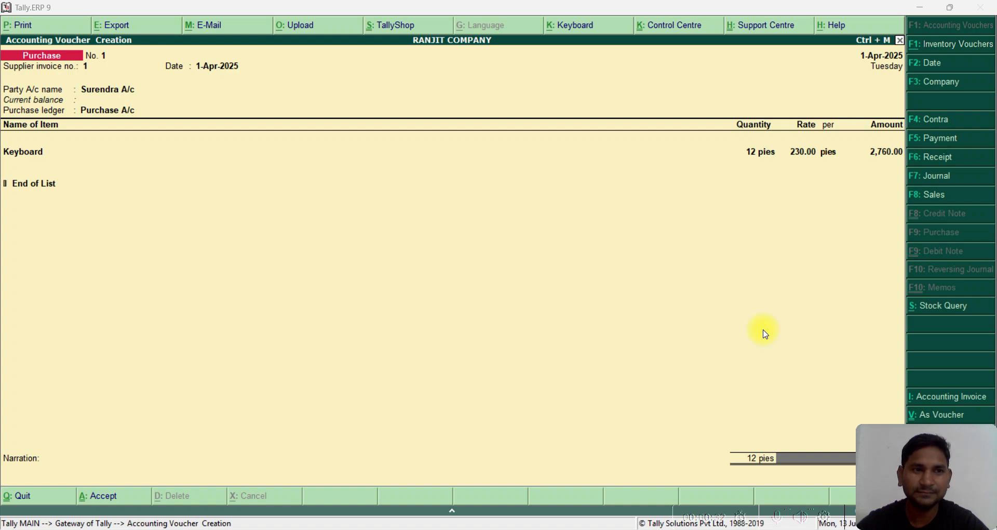
- Confirm the Keyboard allocation of 12 pies at 230.00 to the Lucknow godown, save the purchase voucher and leave voucher entry
{"action": "left_click", "coordinate": [451, 268]}
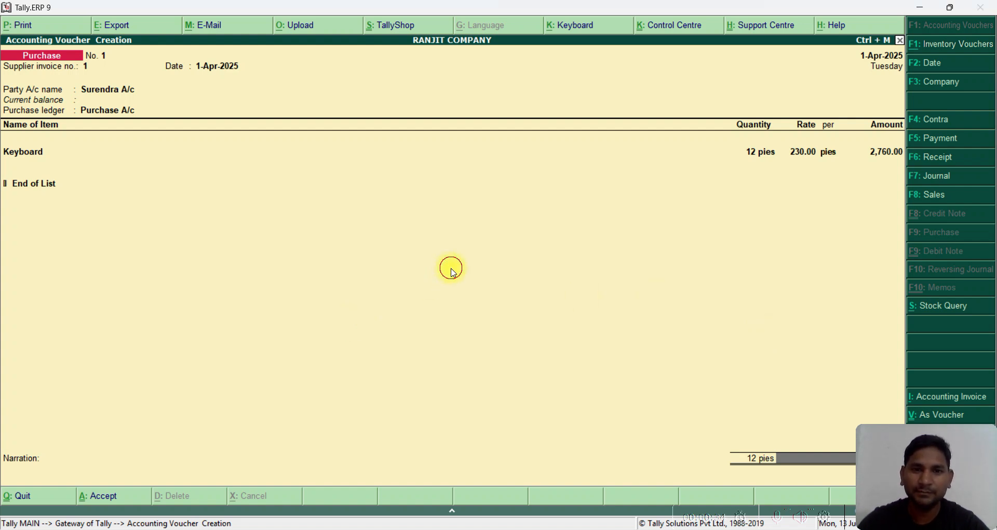
{"action": "key", "text": "Return"}
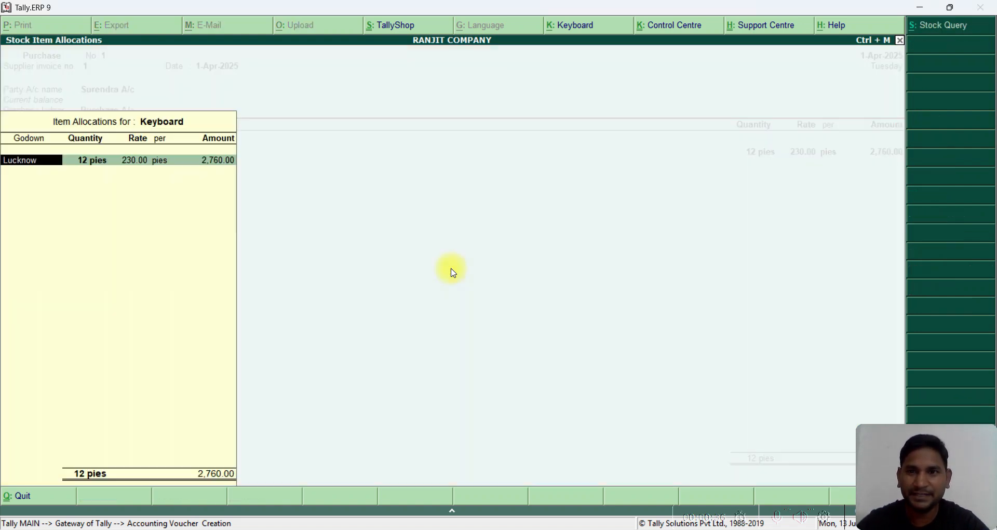
{"action": "key", "text": "Return"}
{"action": "key", "text": "Return"}
{"action": "key", "text": "Return"}
{"action": "key", "text": "Return"}
{"action": "key", "text": "Return"}
{"action": "key", "text": "Return"}
{"action": "key", "text": "Return"}
{"action": "key", "text": "Return"}
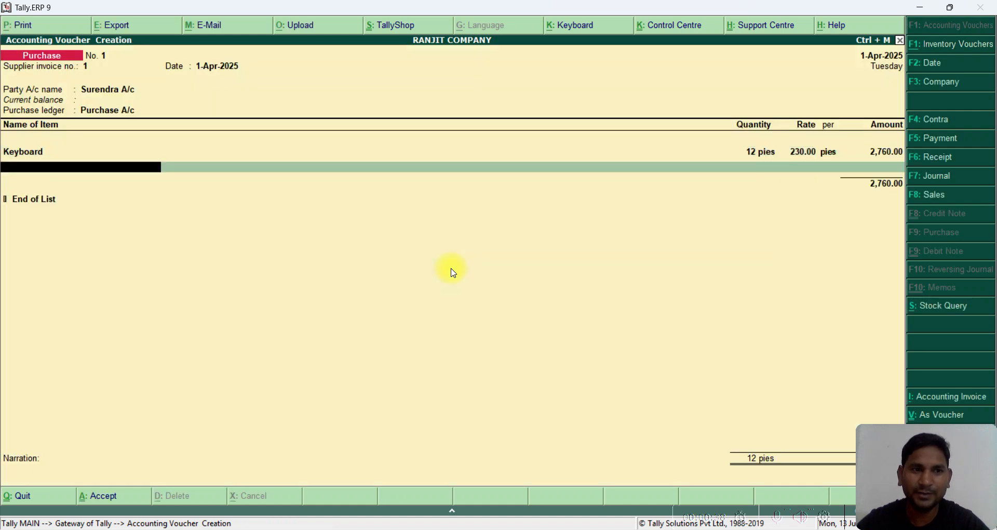
{"action": "key", "text": "Return"}
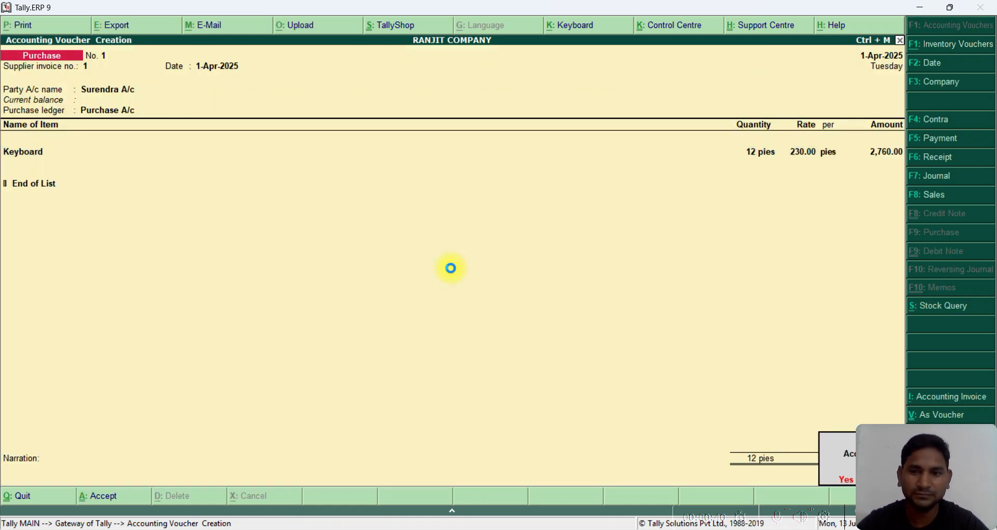
{"action": "key", "text": "Return"}
{"action": "key", "text": "Escape"}
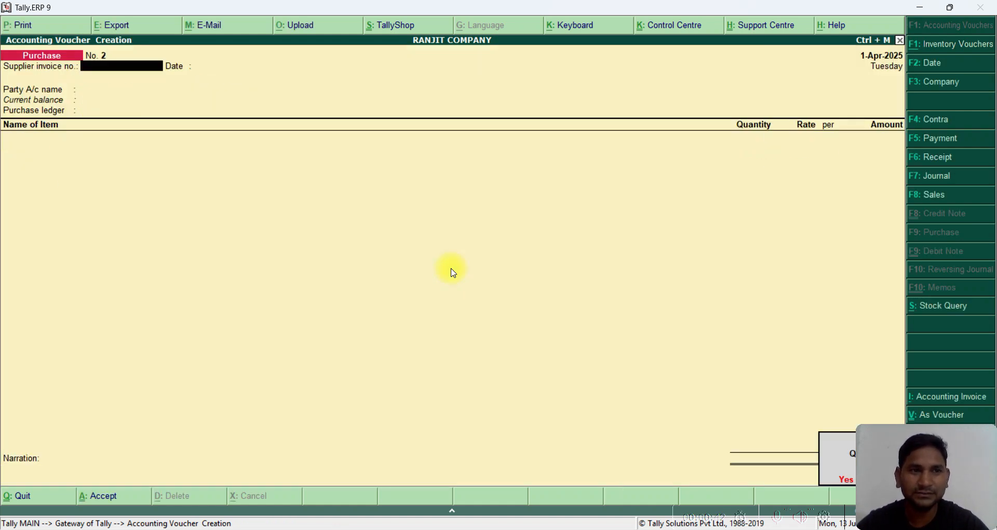
{"action": "key", "text": "Return"}
- Open the company's Balance Sheet report
{"action": "key", "text": "Down"}
{"action": "key", "text": "Down"}
{"action": "key", "text": "Down"}
{"action": "key", "text": "Down"}
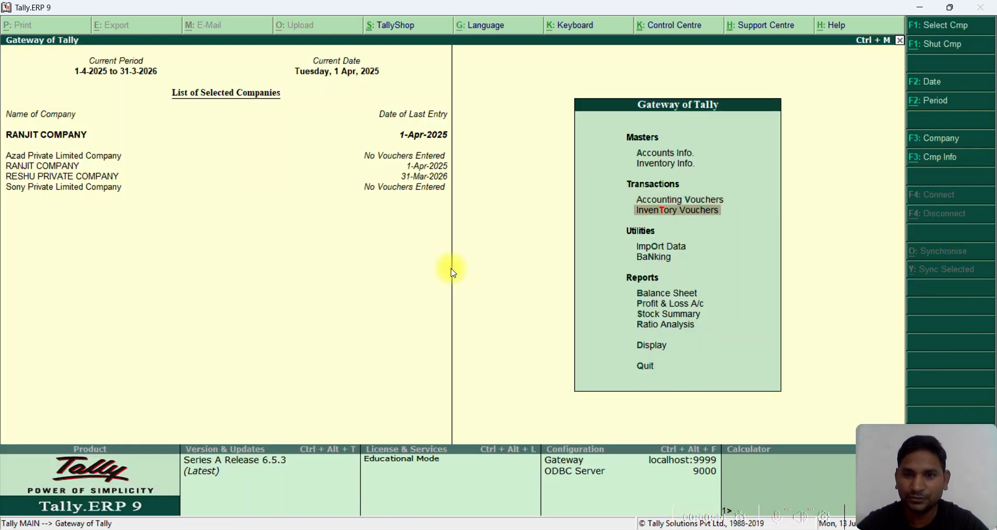
{"action": "key", "text": "Return"}
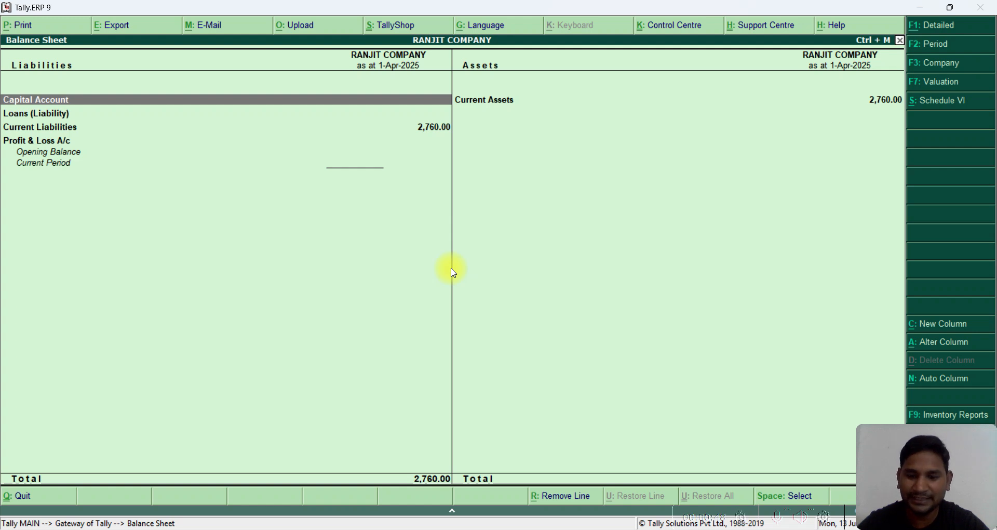
- Drill down from Current Assets through Closing Stock and Electronies to the Keyboard item's April stock vouchers
{"action": "key", "text": "Right"}
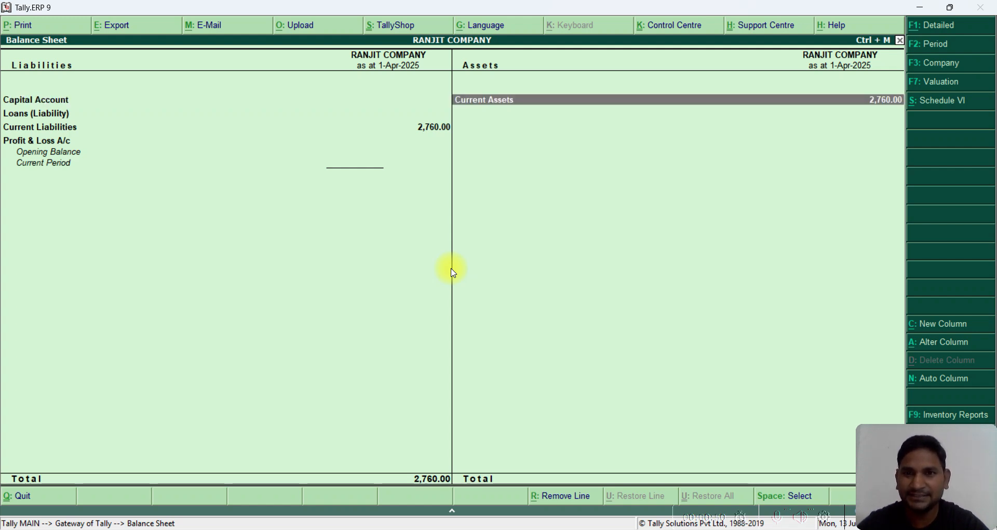
{"action": "key", "text": "Return"}
{"action": "key", "text": "Return"}
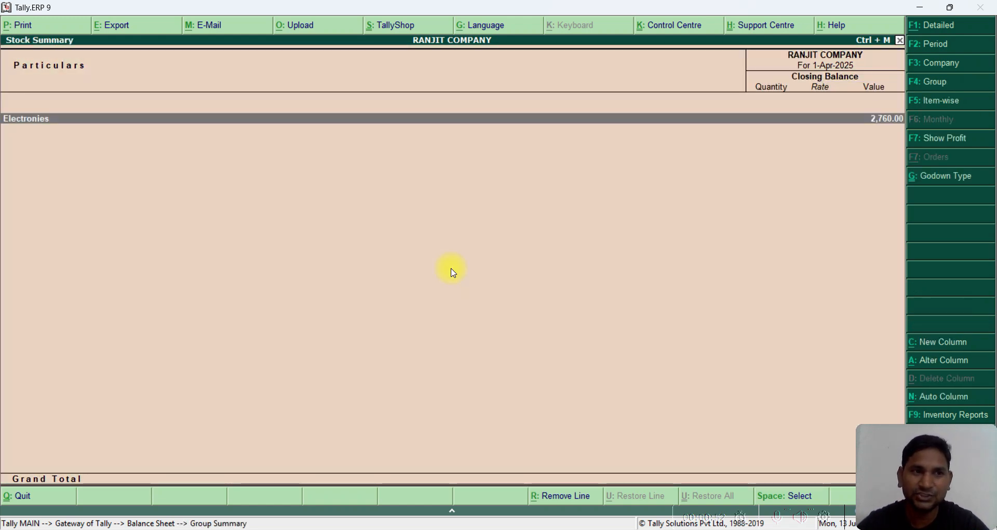
{"action": "key", "text": "Return"}
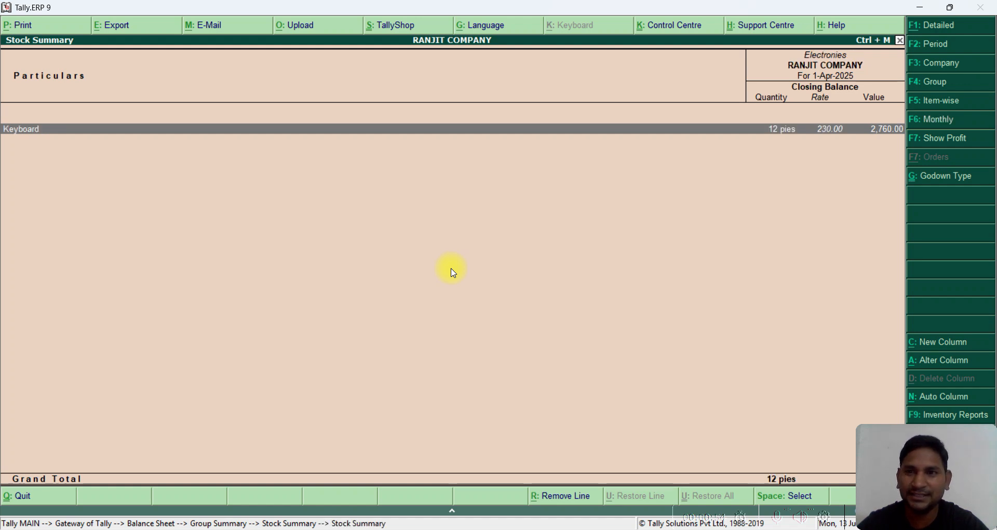
{"action": "key", "text": "Return"}
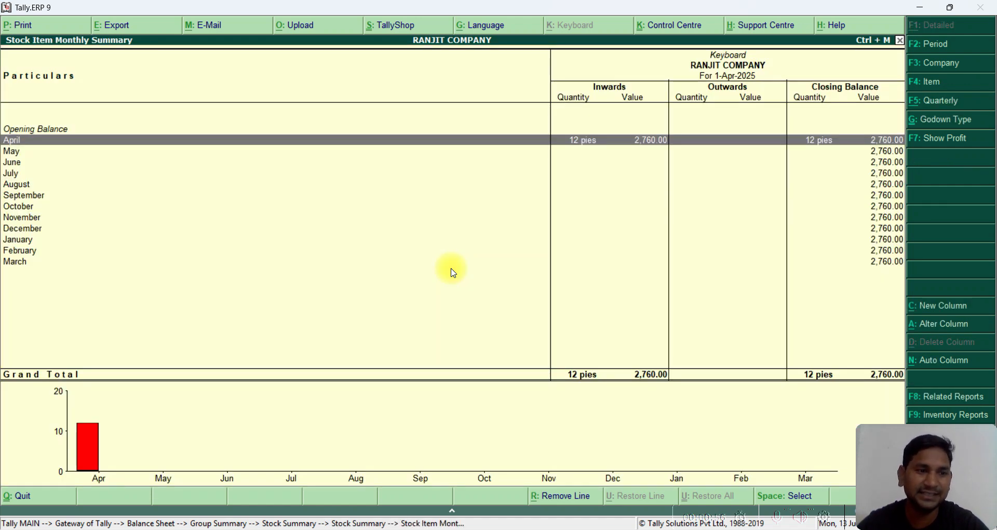
{"action": "key", "text": "Return"}
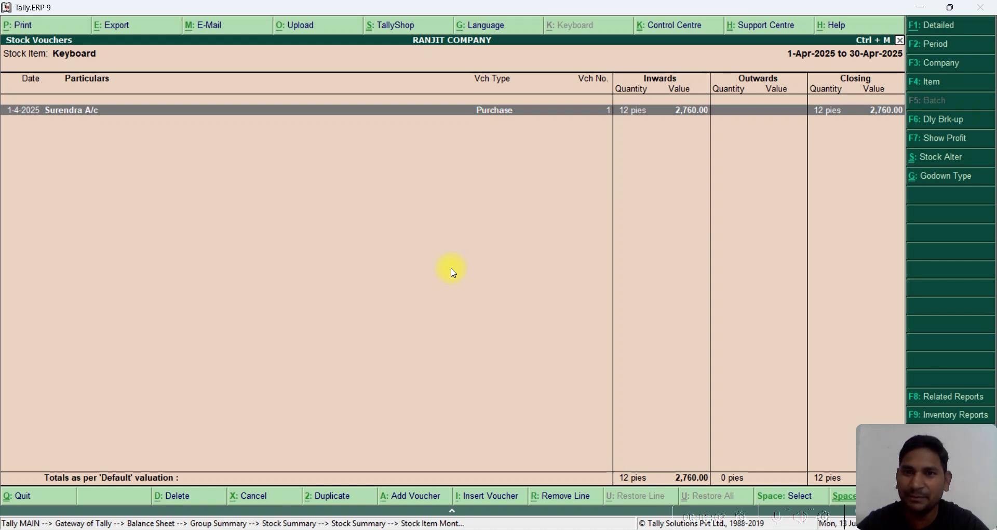
- Close the stock reports and the Balance Sheet to return to the Gateway of Tally
{"action": "key", "text": "Escape"}
{"action": "key", "text": "Escape"}
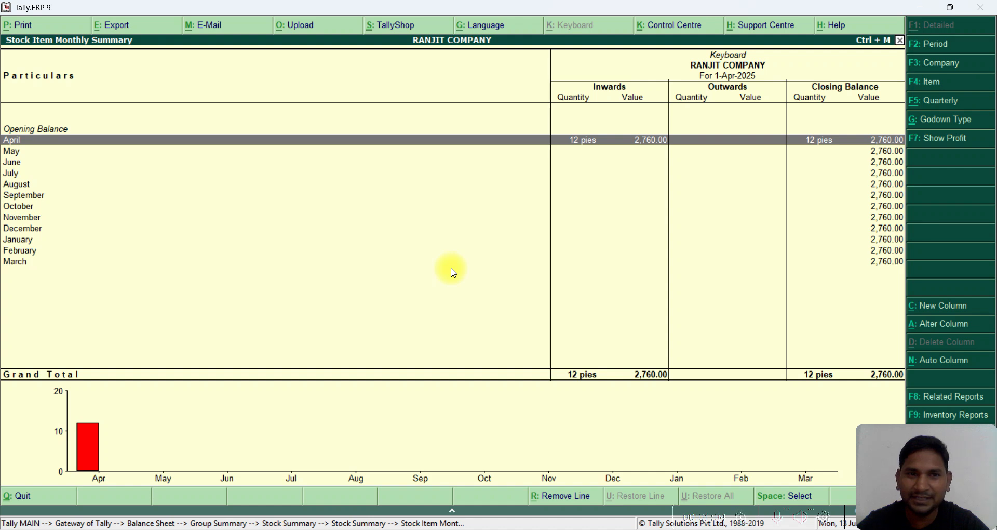
{"action": "key", "text": "Escape"}
{"action": "key", "text": "Escape"}
{"action": "key", "text": "Escape"}
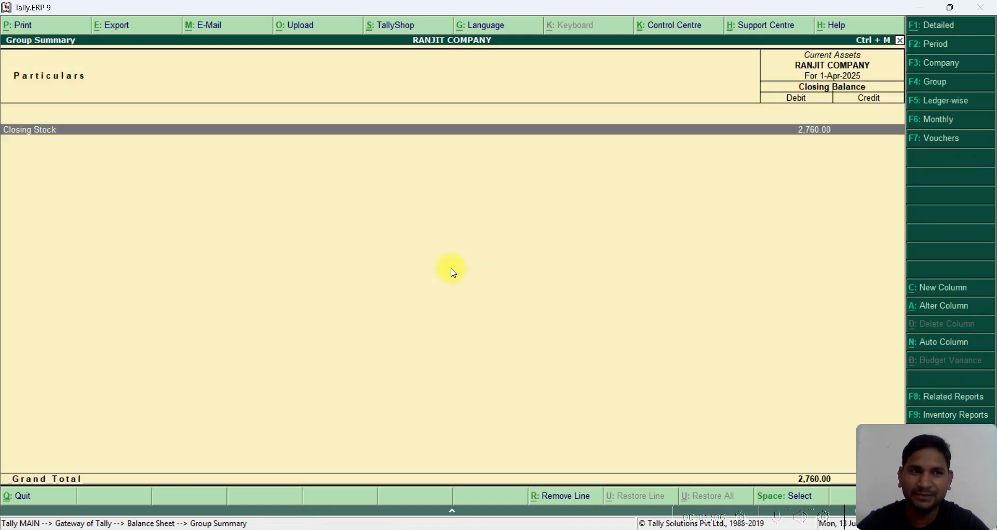
{"action": "key", "text": "Escape"}
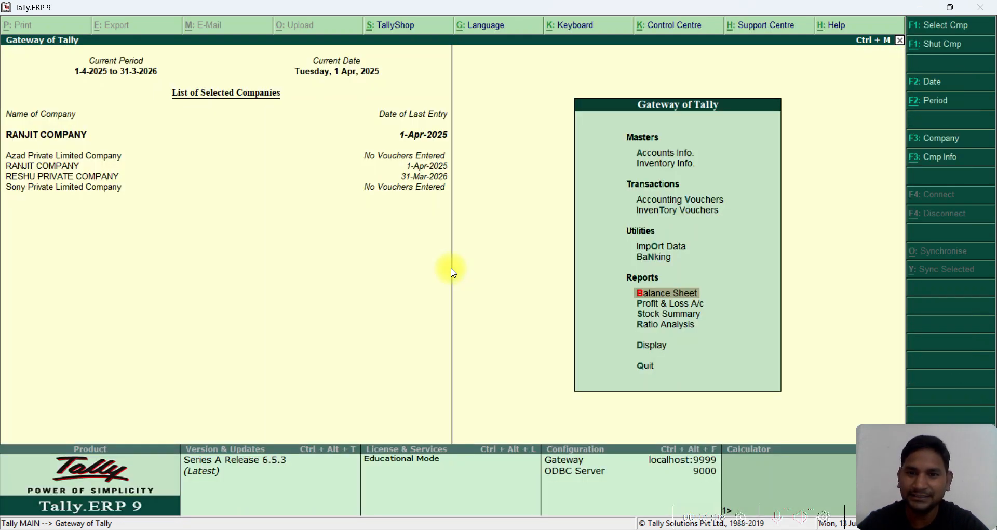
- Open the Account Books among the display reports
{"action": "key", "text": "Down"}
{"action": "key", "text": "Down"}
{"action": "key", "text": "Down"}
{"action": "key", "text": "Down"}
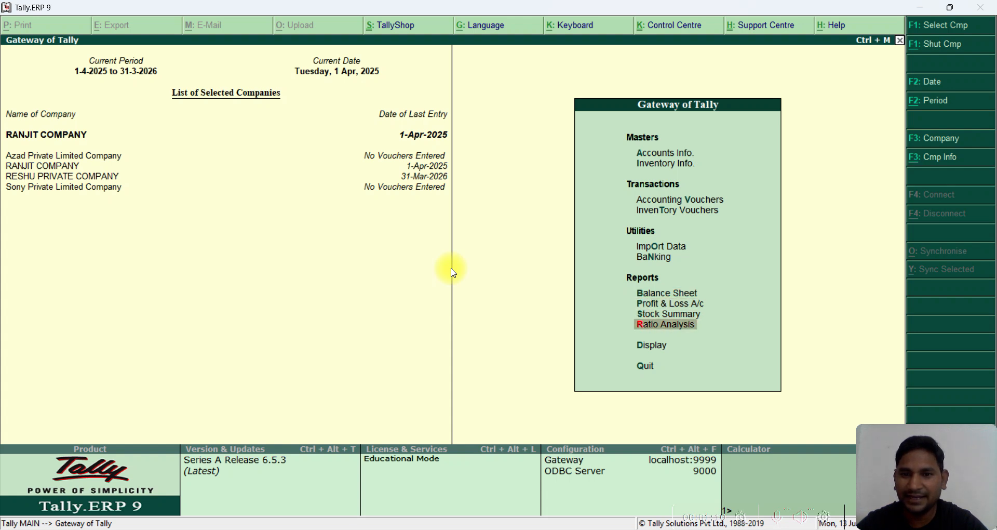
{"action": "key", "text": "Return"}
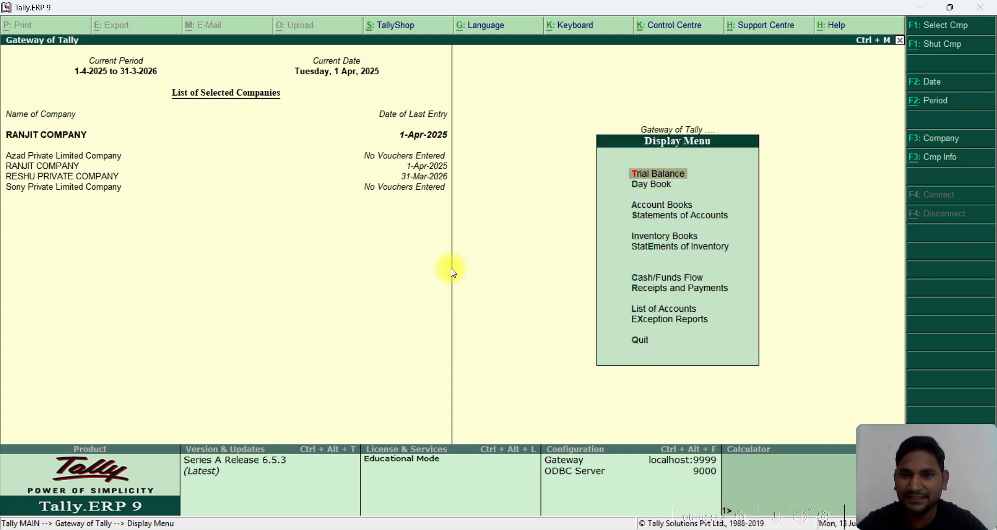
{"action": "key", "text": "Down"}
{"action": "key", "text": "Down"}
{"action": "key", "text": "Return"}
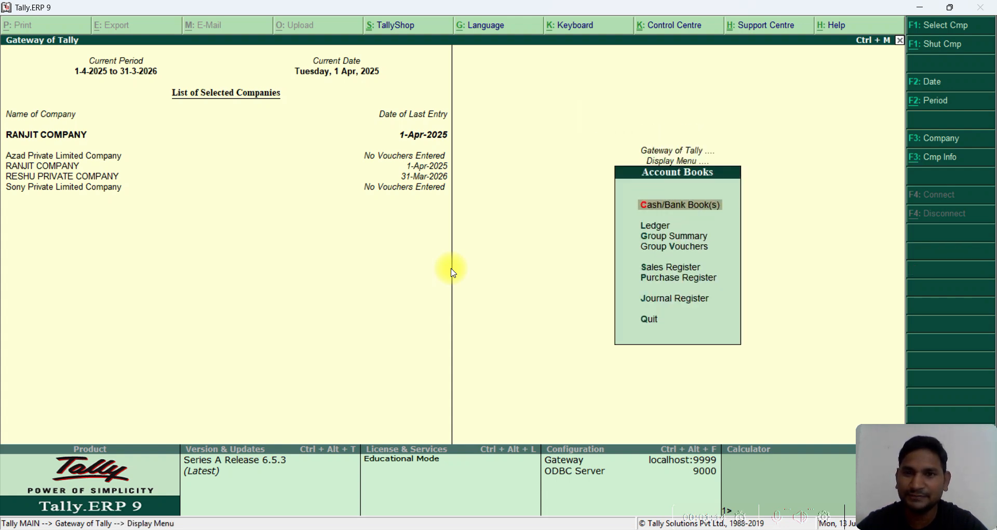
- Open the Purchase Register and drill into April's purchase voucher no. 1 to view its details
{"action": "key", "text": "Down"}
{"action": "key", "text": "Down"}
{"action": "key", "text": "Down"}
{"action": "key", "text": "Down"}
{"action": "key", "text": "Down"}
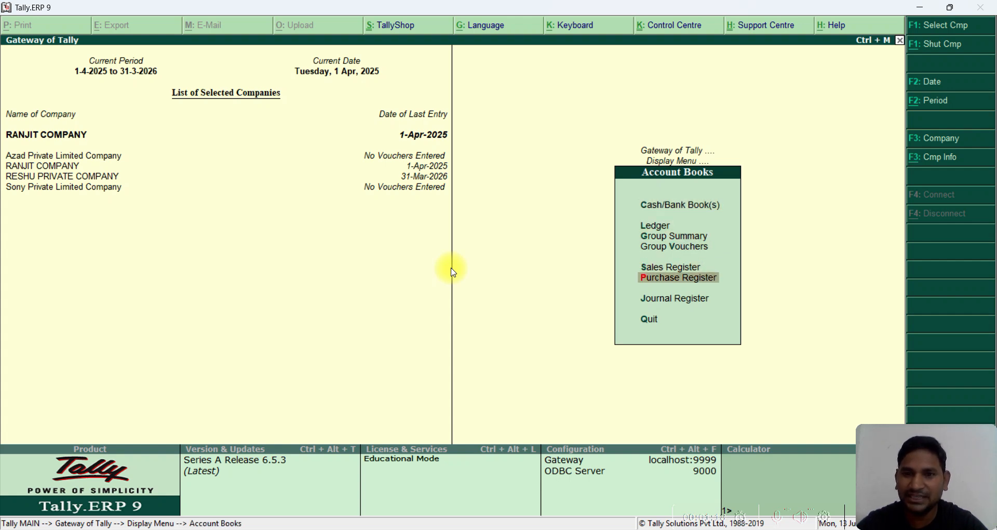
{"action": "key", "text": "Return"}
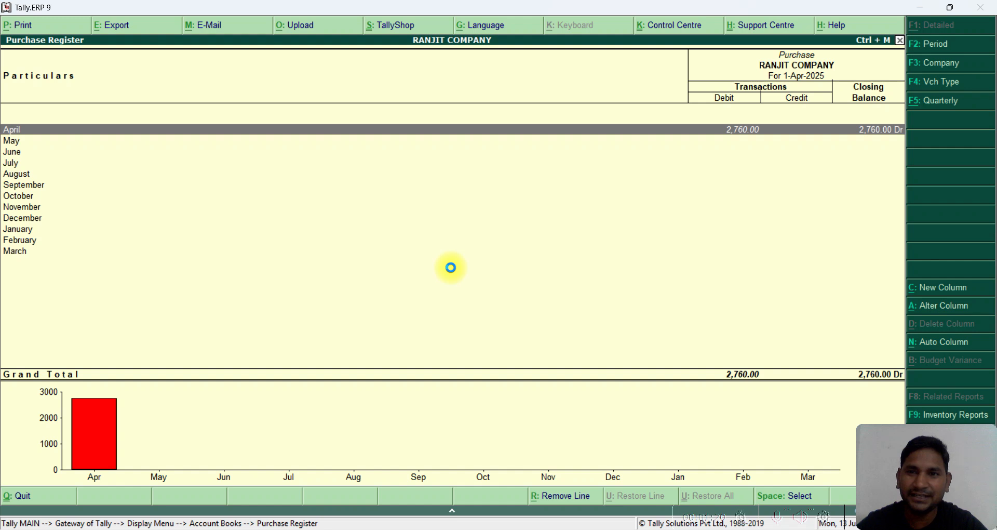
{"action": "key", "text": "Return"}
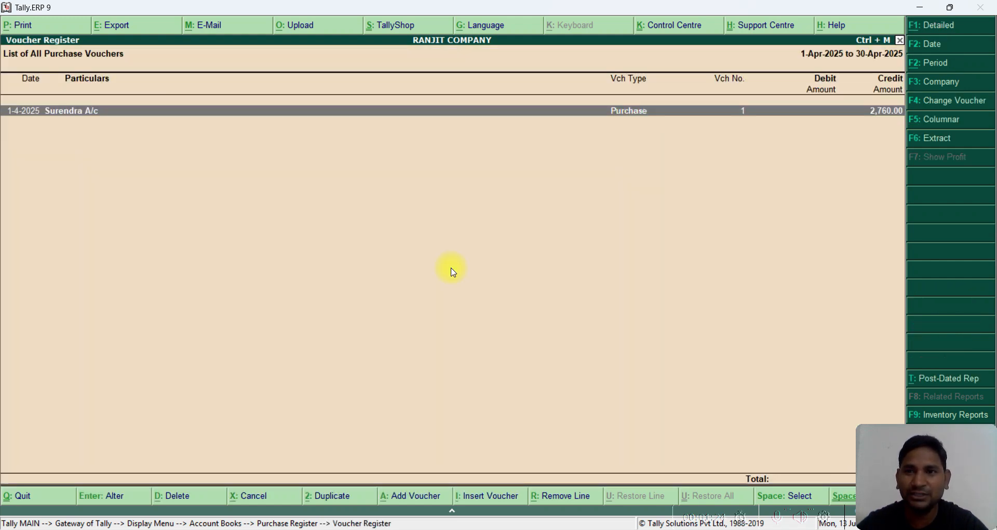
{"action": "key", "text": "Return"}
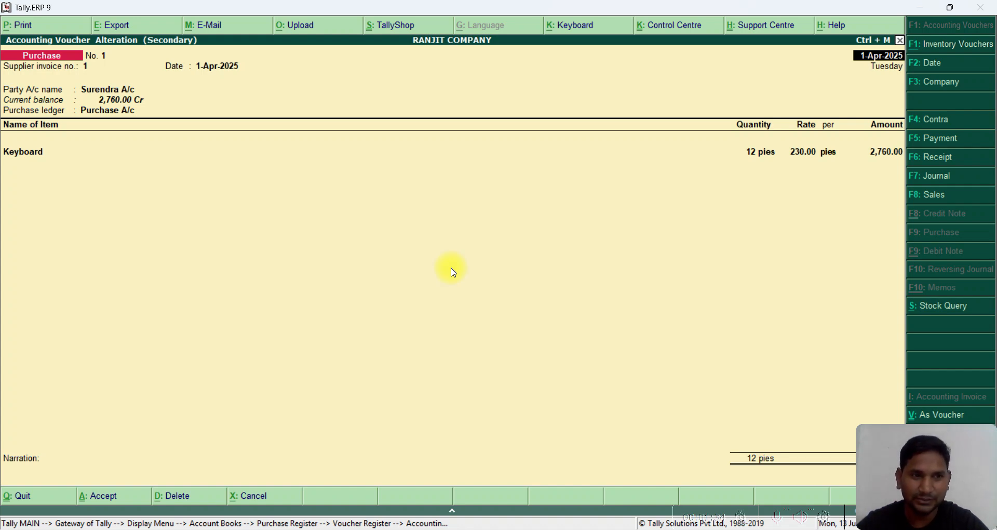
- Quit the purchase voucher without changes and leave the register and Account Books for the Gateway of Tally
{"action": "key", "text": "Escape"}
{"action": "key", "text": "y"}
{"action": "key", "text": "Escape"}
{"action": "key", "text": "Escape"}
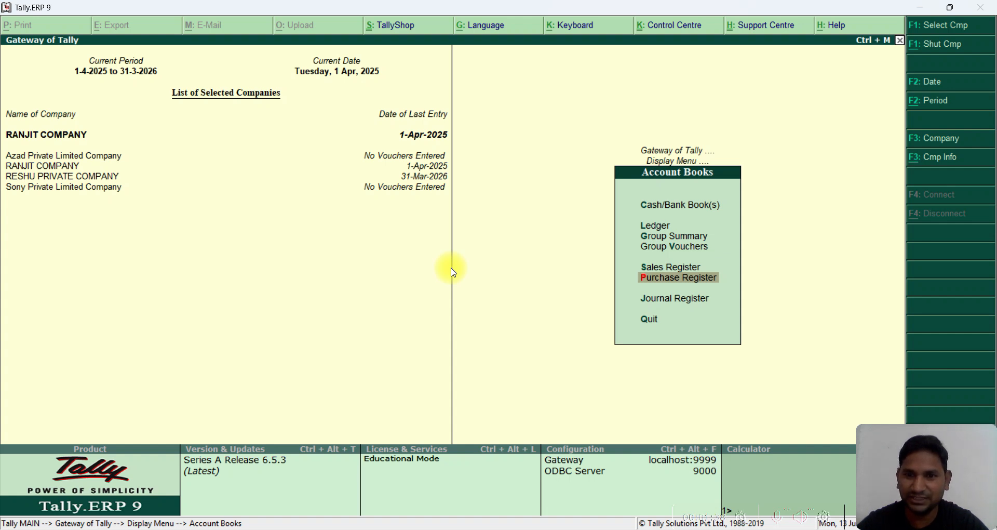
{"action": "key", "text": "Up"}
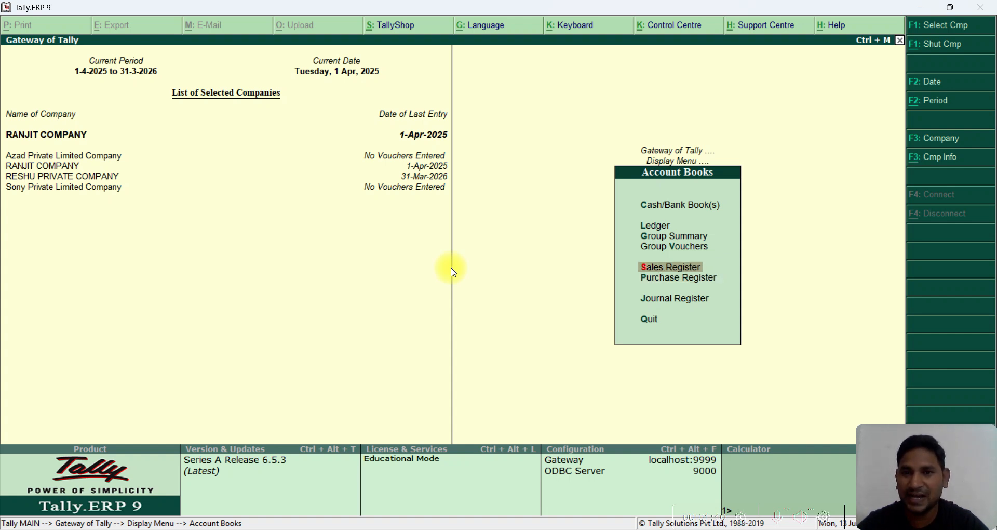
{"action": "key", "text": "Down"}
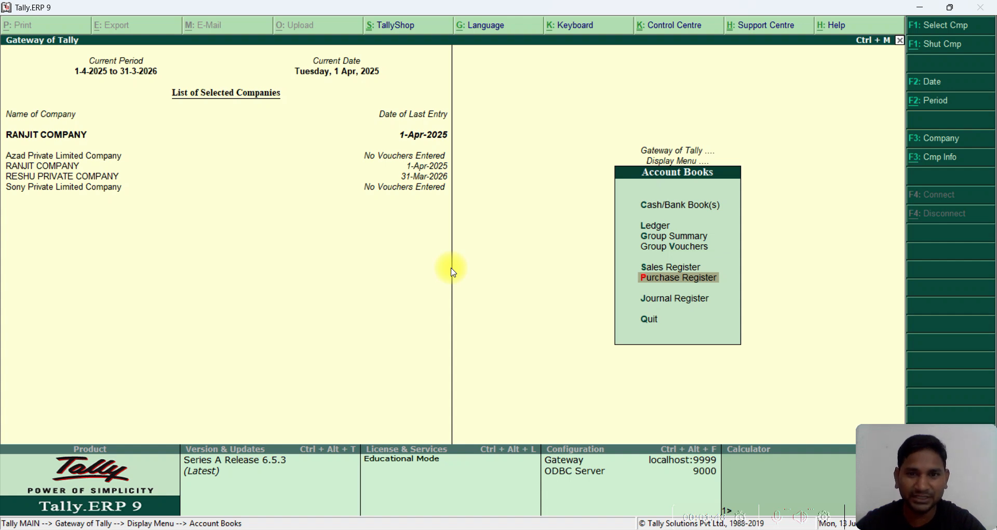
{"action": "key", "text": "Escape"}
{"action": "key", "text": "Escape"}
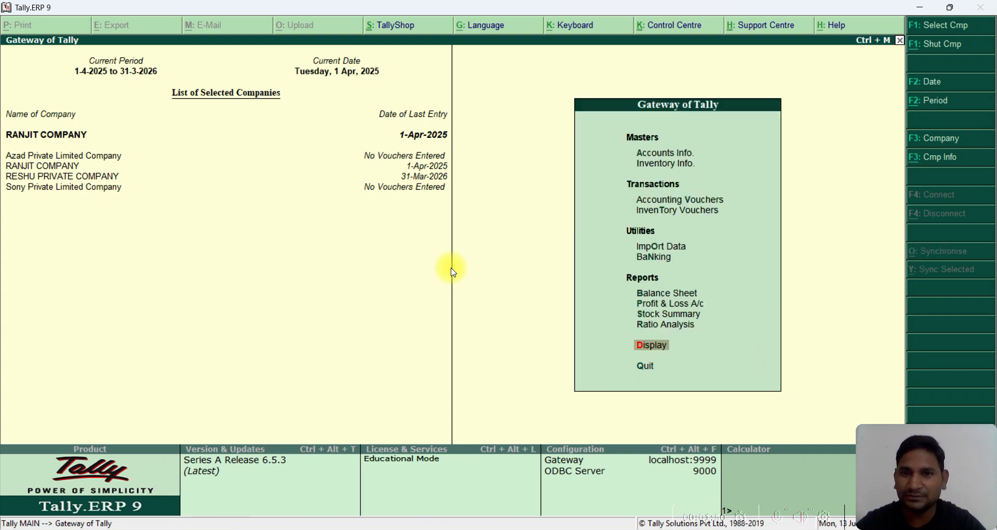
- Open the existing Cash ledger for alteration as a single ledger under Accounts Info
{"action": "key", "text": "Up"}
{"action": "key", "text": "Up"}
{"action": "key", "text": "Up"}
{"action": "key", "text": "Up"}
{"action": "key", "text": "Up"}
{"action": "key", "text": "Up"}
{"action": "key", "text": "Up"}
{"action": "key", "text": "Up"}
{"action": "key", "text": "Up"}
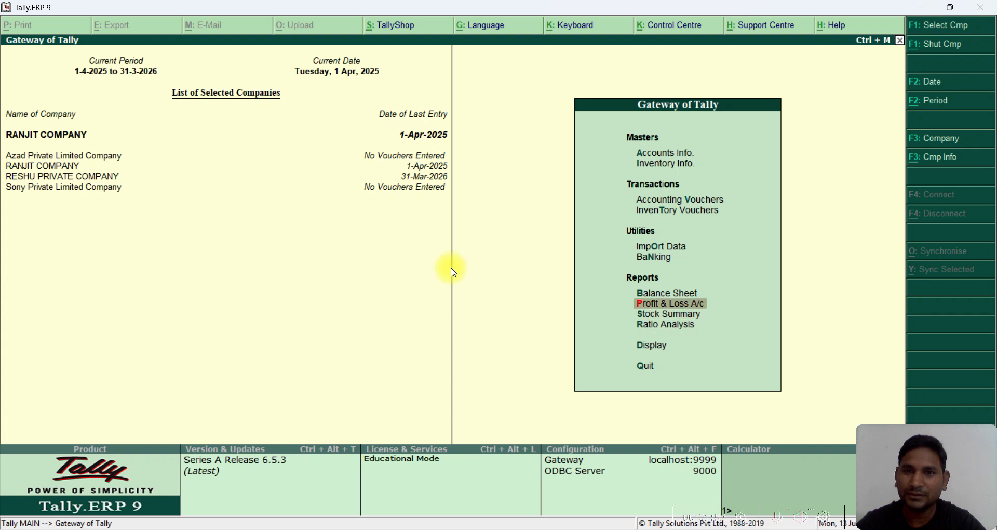
{"action": "key", "text": "Up"}
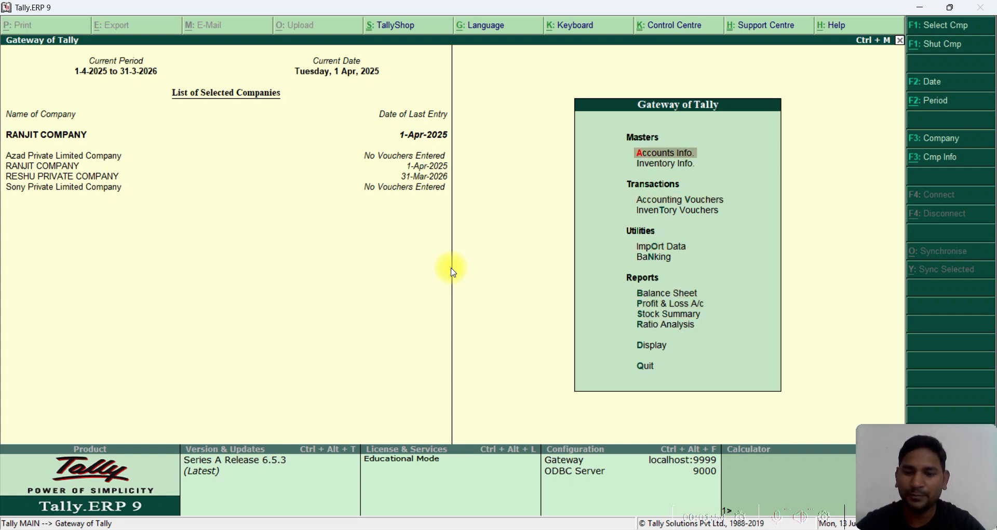
{"action": "key", "text": "Return"}
{"action": "key", "text": "Down"}
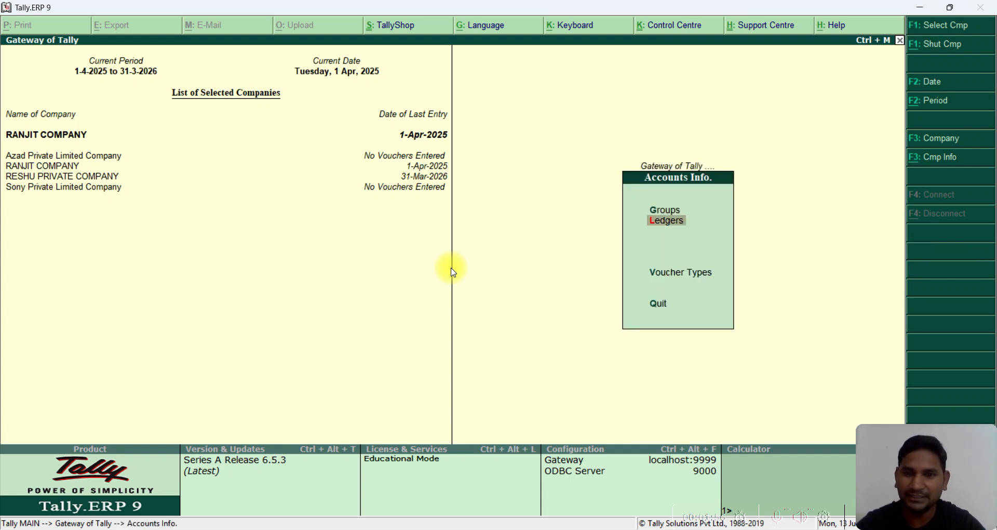
{"action": "key", "text": "Return"}
{"action": "key", "text": "Down"}
{"action": "key", "text": "Down"}
{"action": "key", "text": "Return"}
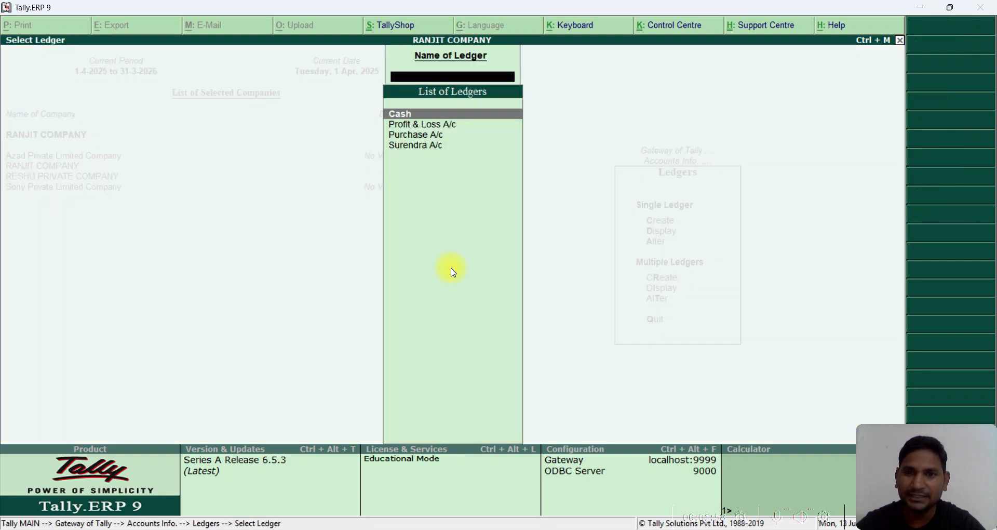
{"action": "key", "text": "Return"}
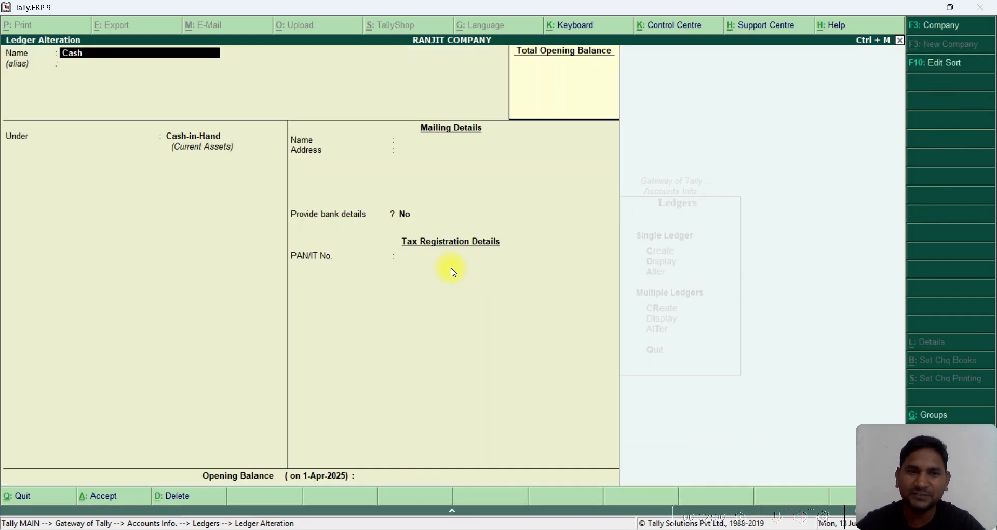
- Set the Cash ledger's opening balance to 25000 and accept the alteration
{"action": "key", "text": "Return"}
{"action": "key", "text": "Return"}
{"action": "key", "text": "Return"}
{"action": "key", "text": "Return"}
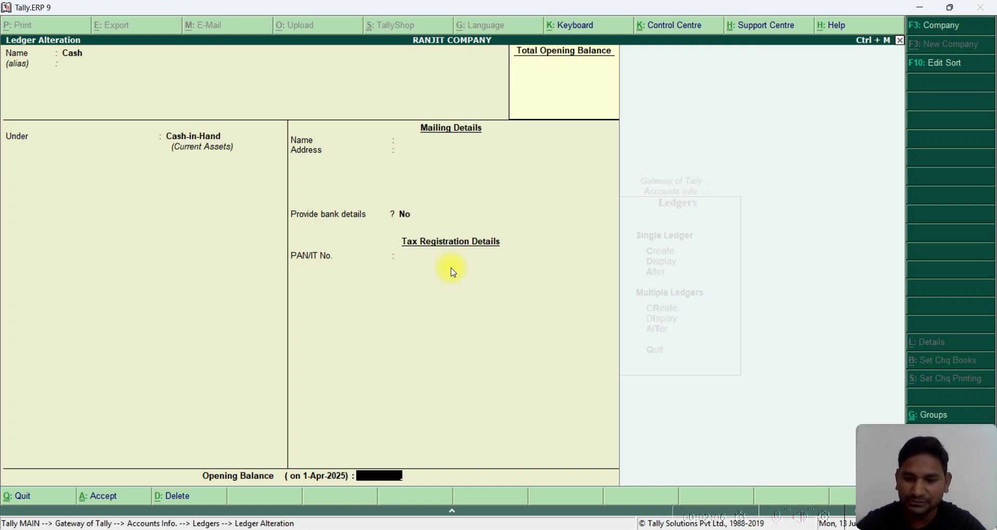
{"action": "type", "text": "25"}
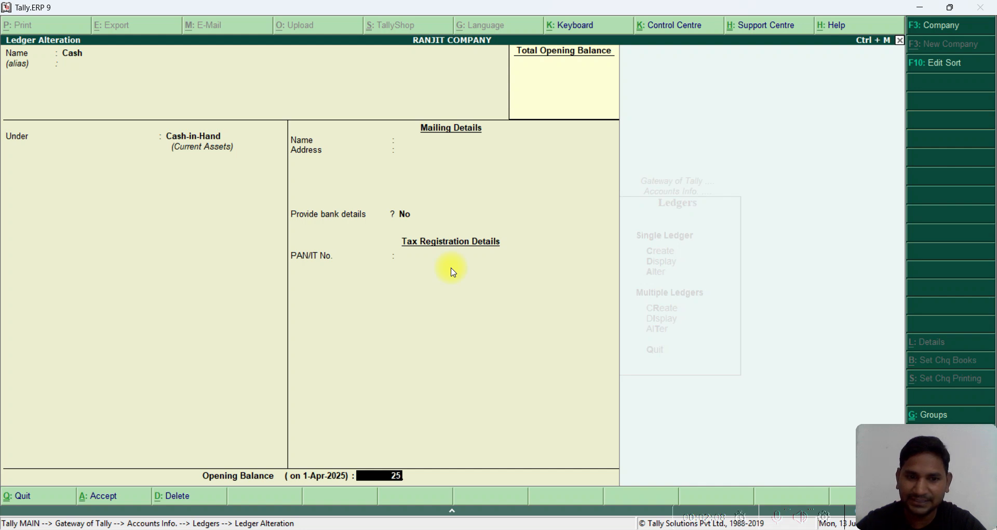
{"action": "type", "text": "000"}
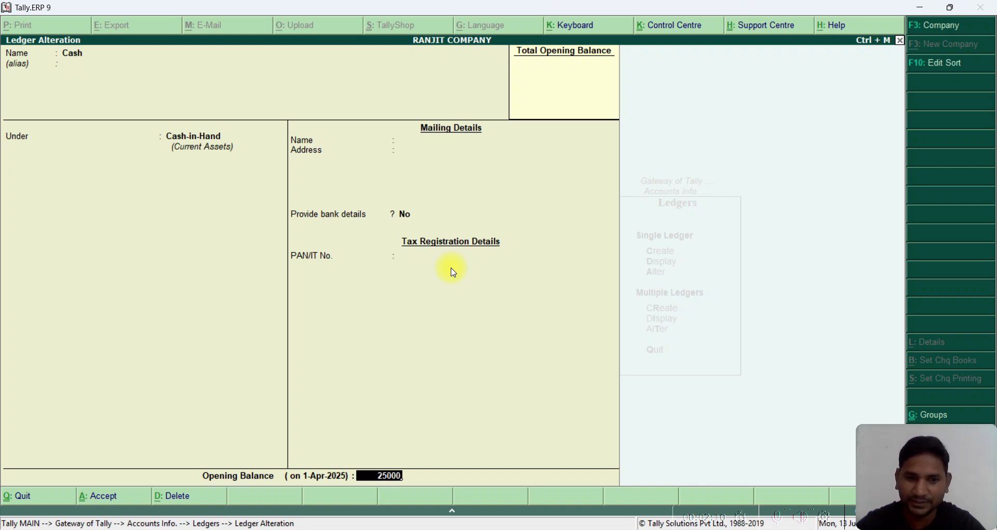
{"action": "key", "text": "Return"}
{"action": "key", "text": "Return"}
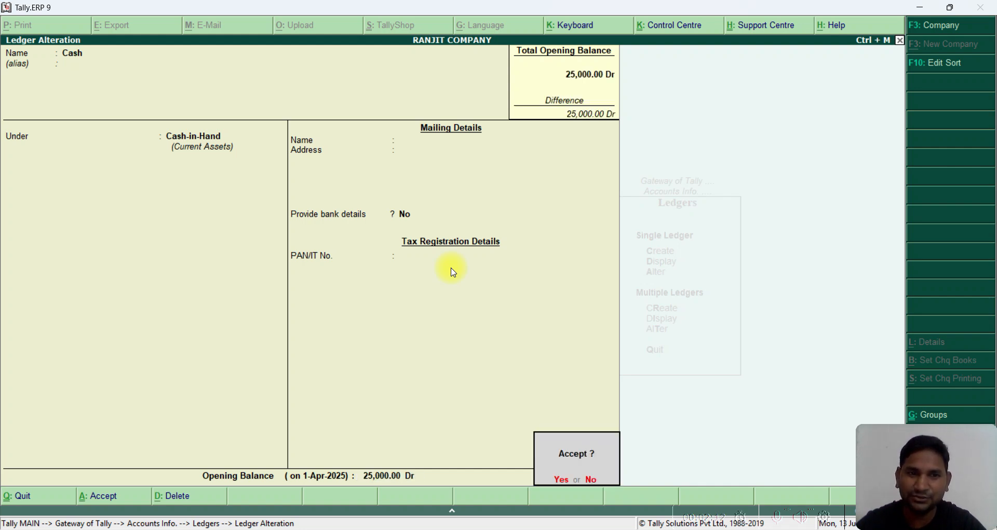
{"action": "key", "text": "y"}
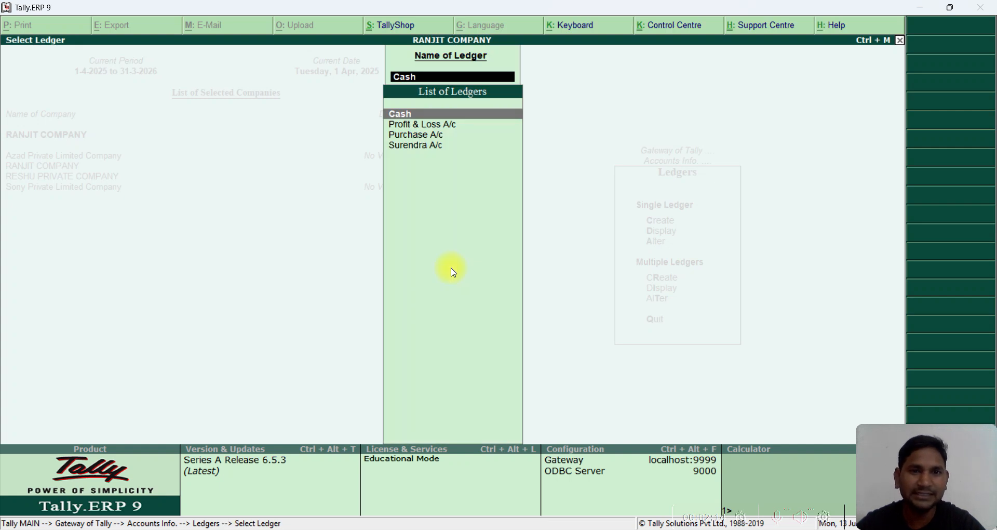
- Return to the Gateway of Tally and start a Payment voucher under Accounting Vouchers
{"action": "key", "text": "Escape"}
{"action": "key", "text": "Escape"}
{"action": "key", "text": "Escape"}
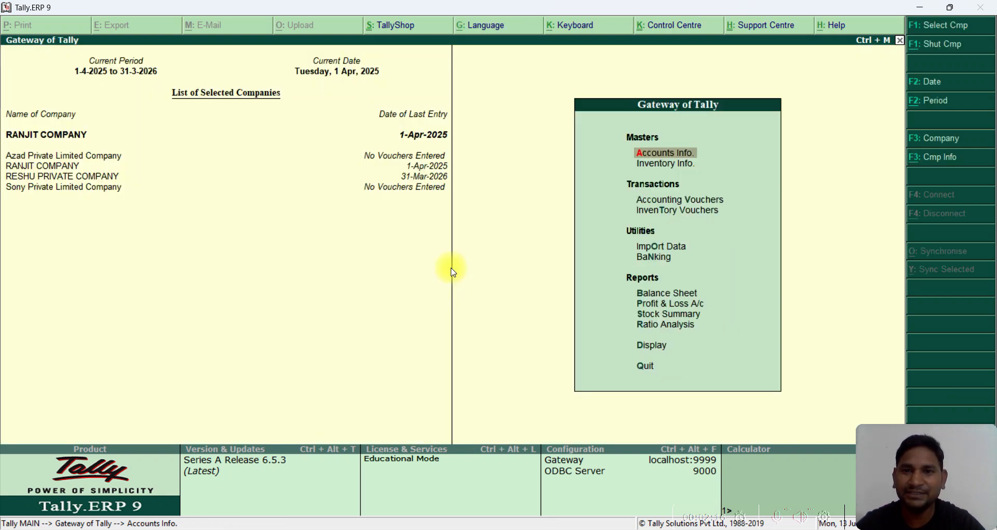
{"action": "key", "text": "Down"}
{"action": "key", "text": "Down"}
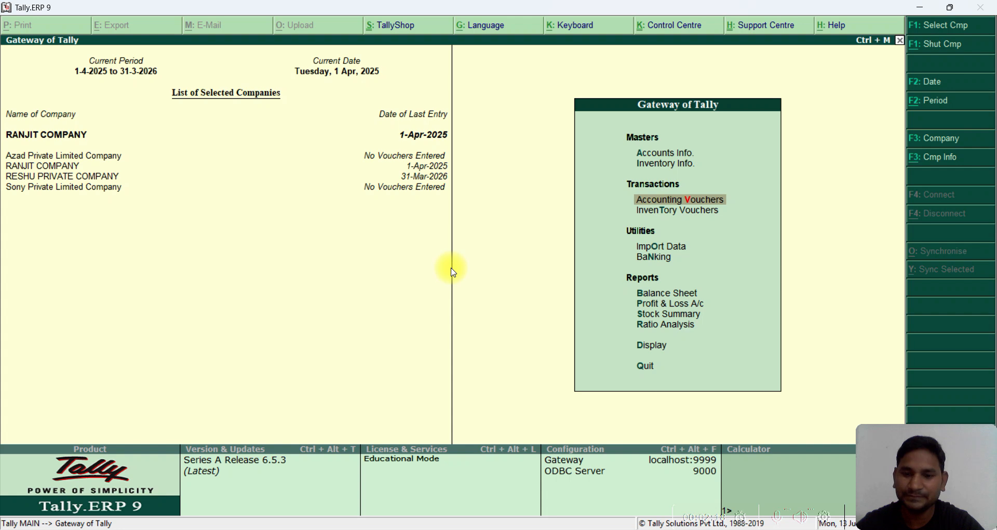
{"action": "key", "text": "Return"}
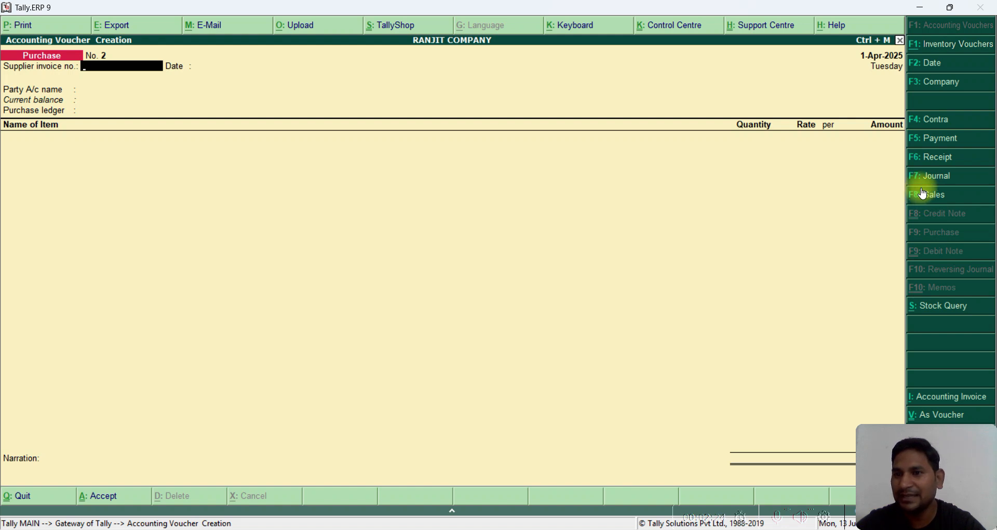
{"action": "left_click", "coordinate": [933, 138]}
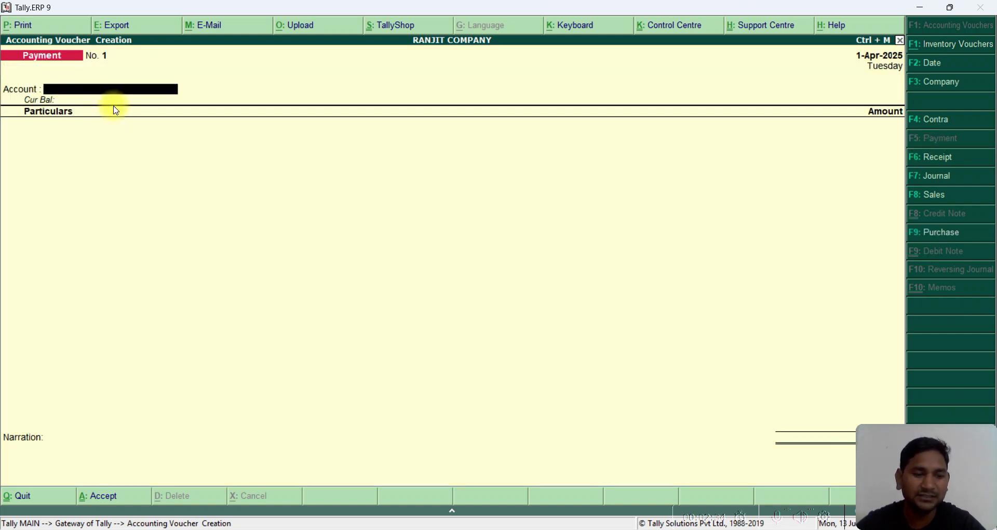
- Choose Cash as the account the payment is made from
{"action": "type", "text": "S"}
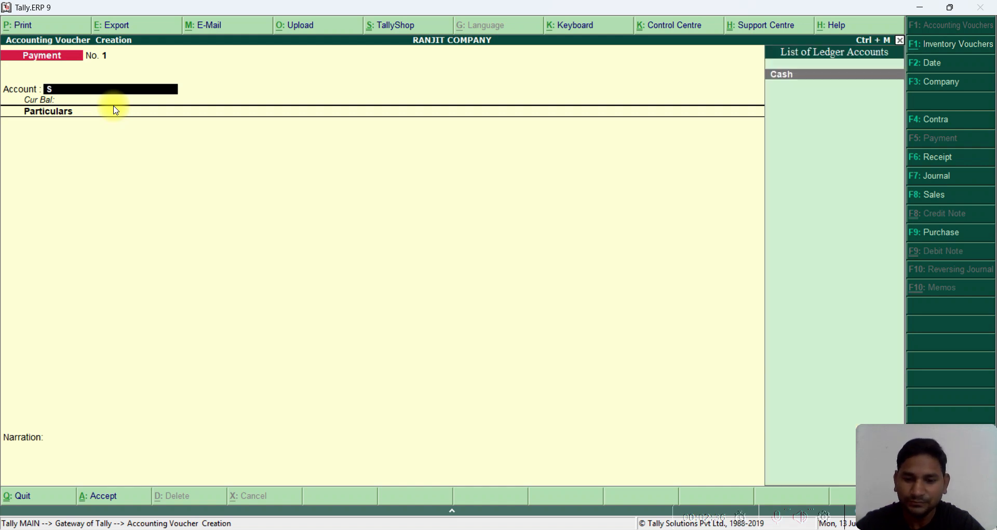
{"action": "key", "text": "BackSpace"}
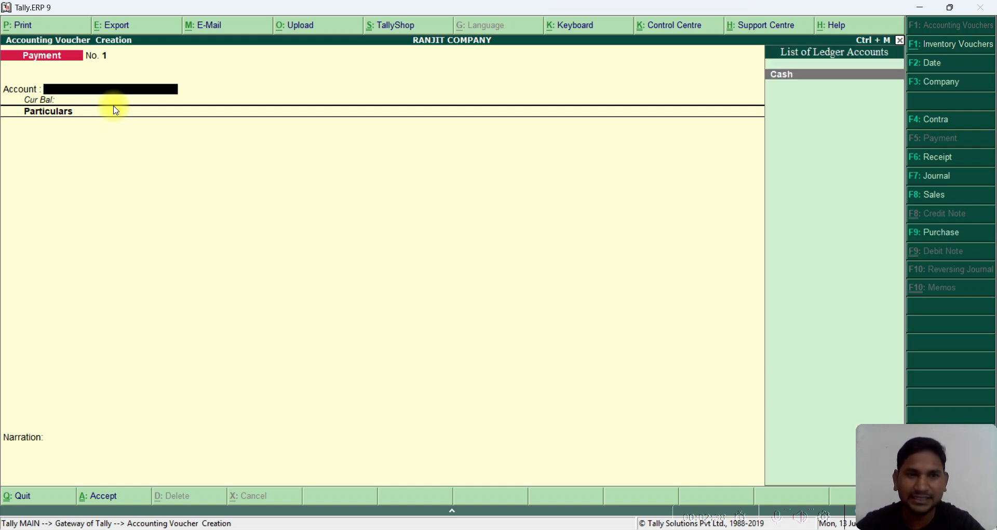
{"action": "type", "text": "C"}
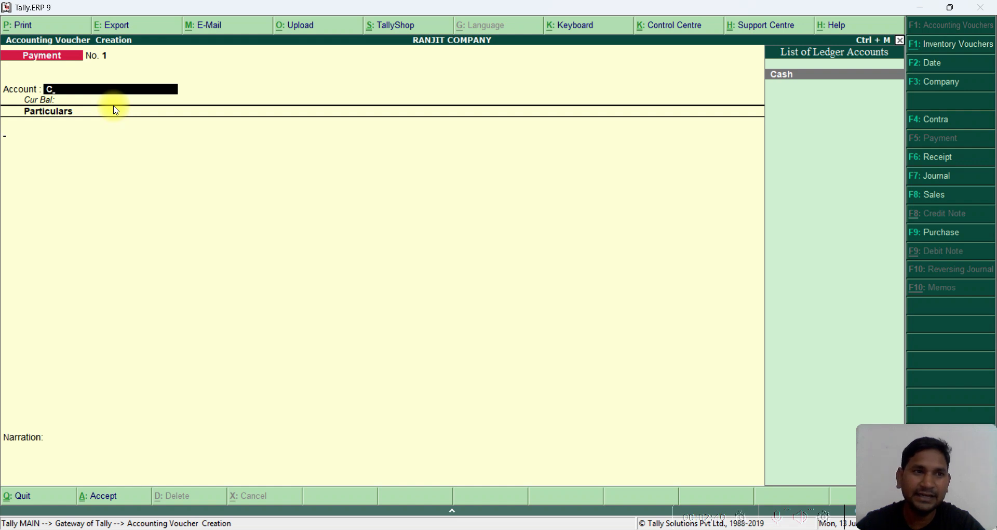
{"action": "key", "text": "Return"}
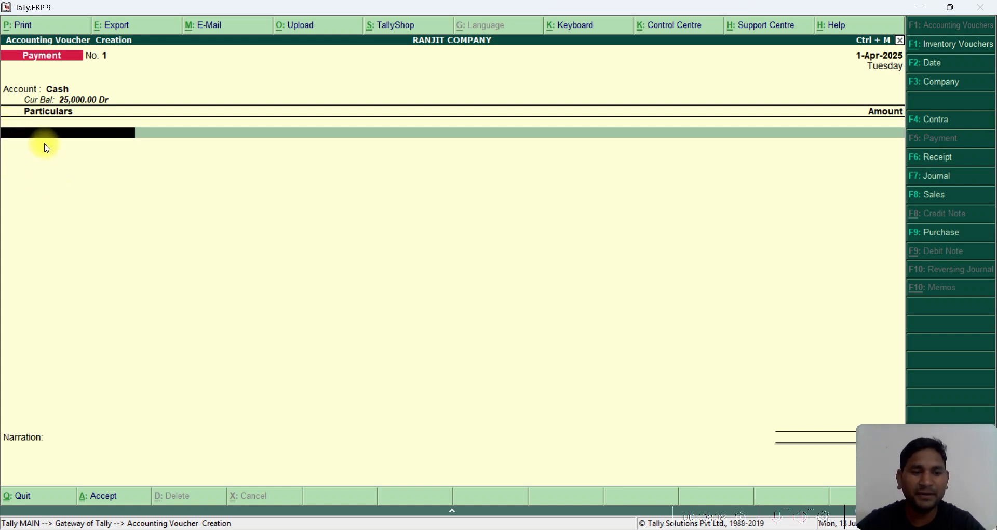
- Enter a payment of 2000 to the supplier's ledger account in the voucher's particulars
{"action": "type", "text": "S"}
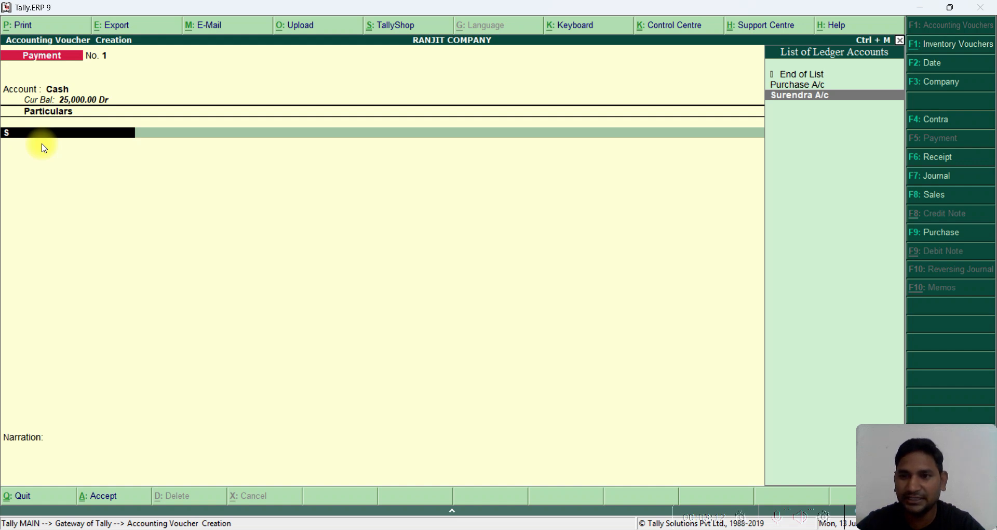
{"action": "key", "text": "Return"}
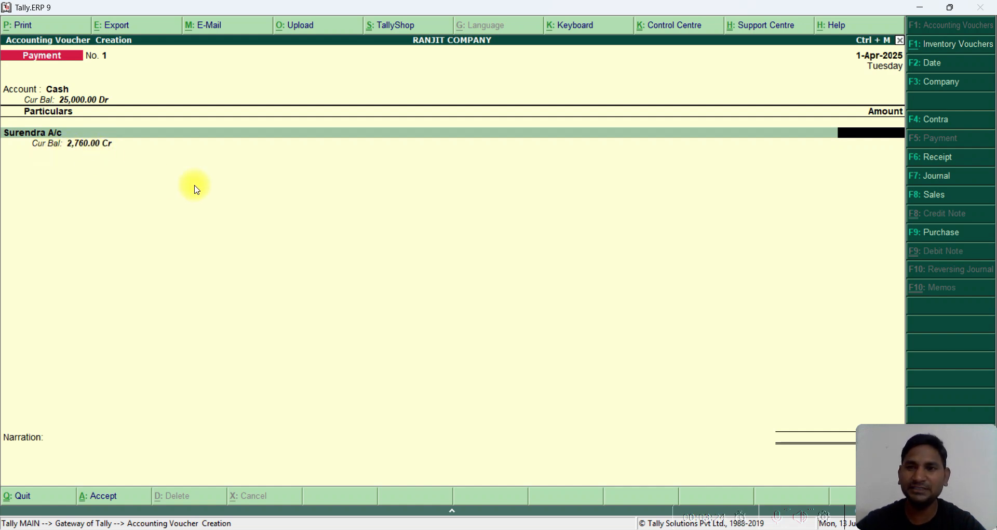
{"action": "type", "text": "2000"}
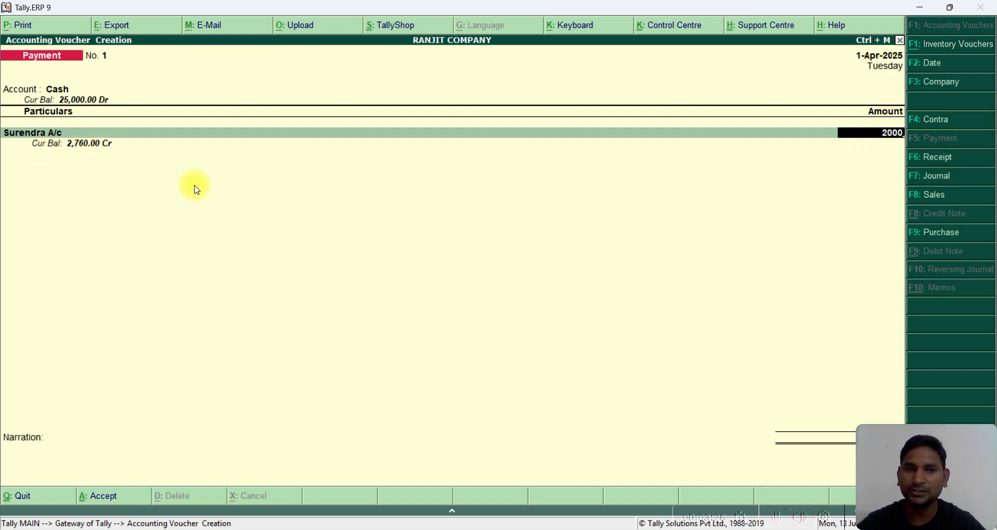
{"action": "key", "text": "Return"}
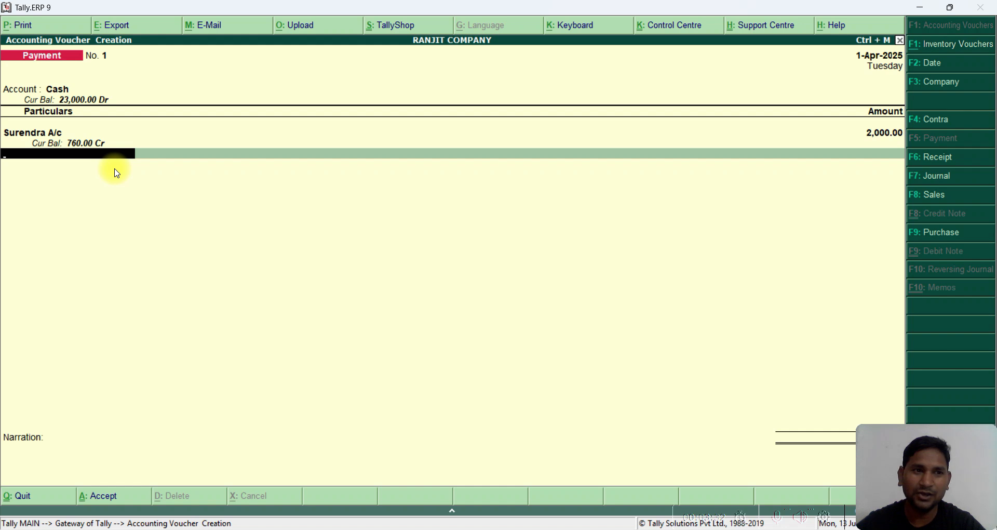
{"action": "key", "text": "Return"}
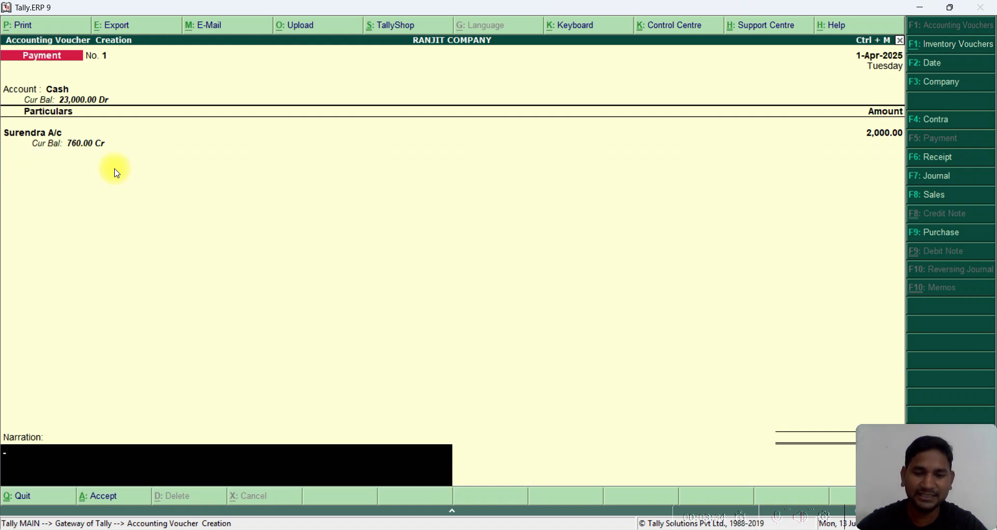
- Print the payment voucher to a PDF named cashsue on the Desktop
{"action": "key", "text": "alt+p"}
{"action": "key", "text": "Return"}
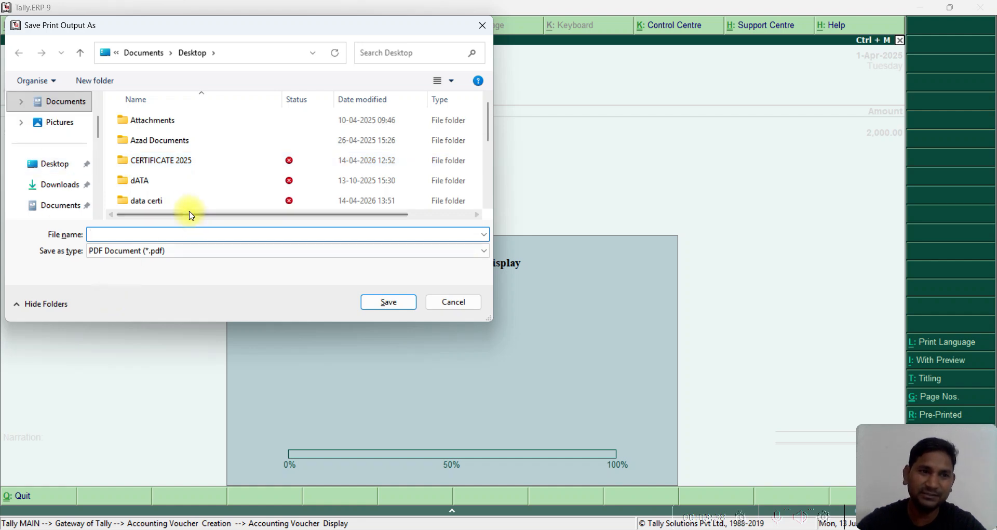
{"action": "left_click", "coordinate": [64, 164]}
{"action": "left_click", "coordinate": [146, 236]}
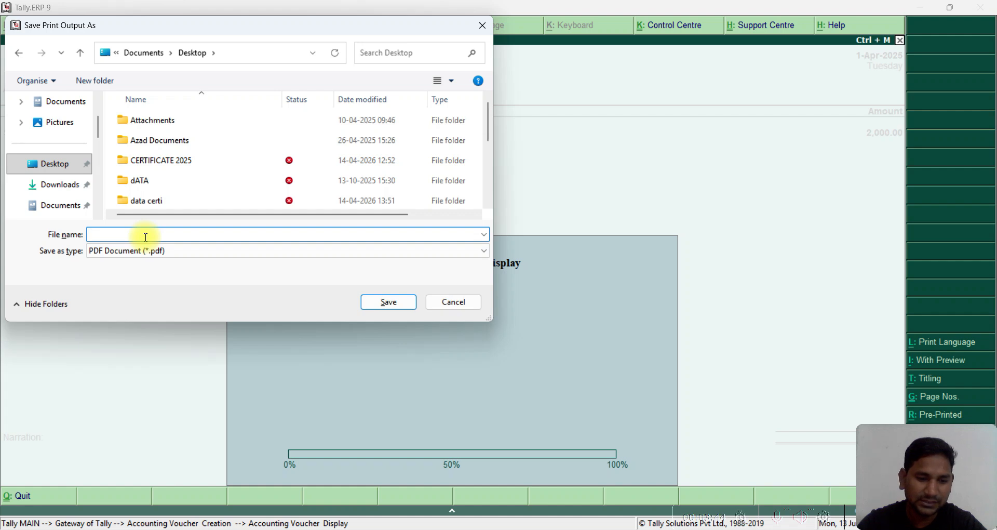
{"action": "type", "text": "cash"}
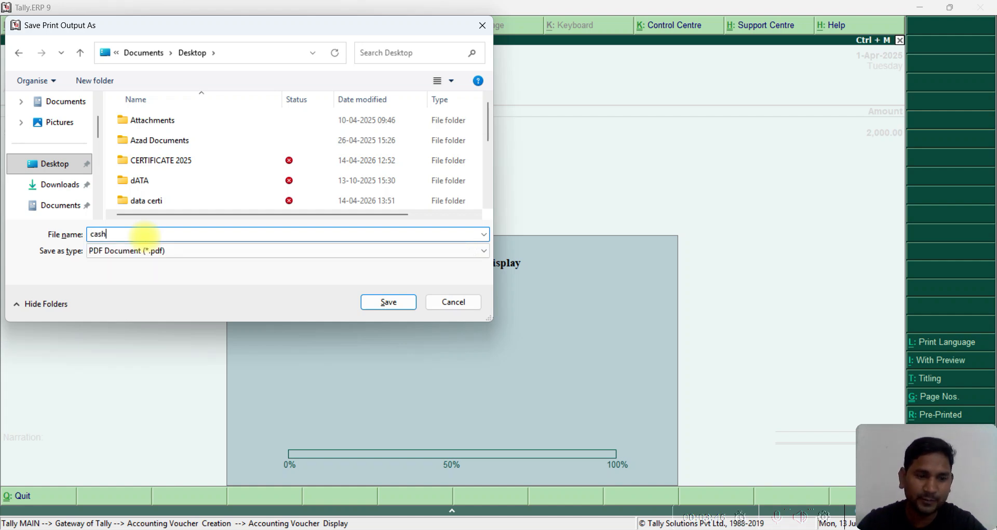
{"action": "type", "text": "sue"}
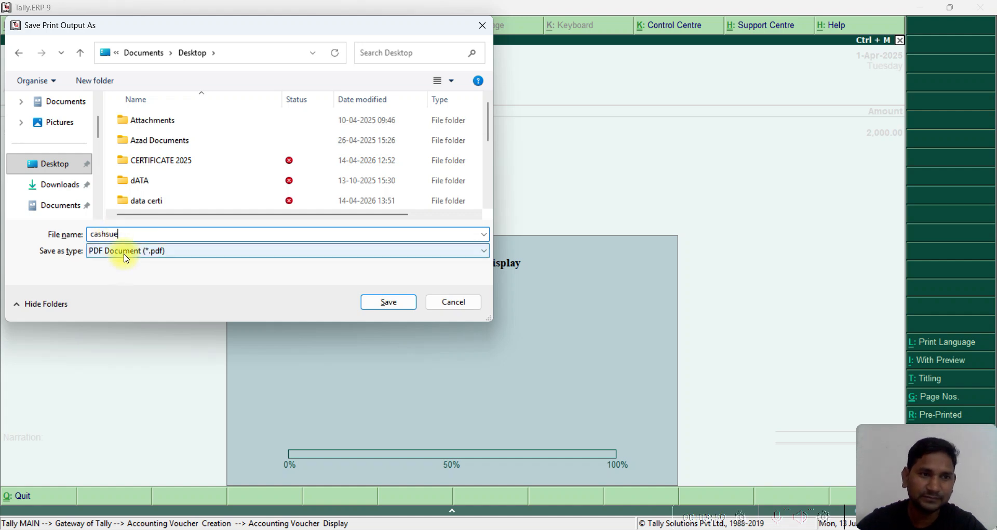
{"action": "left_click", "coordinate": [386, 304]}
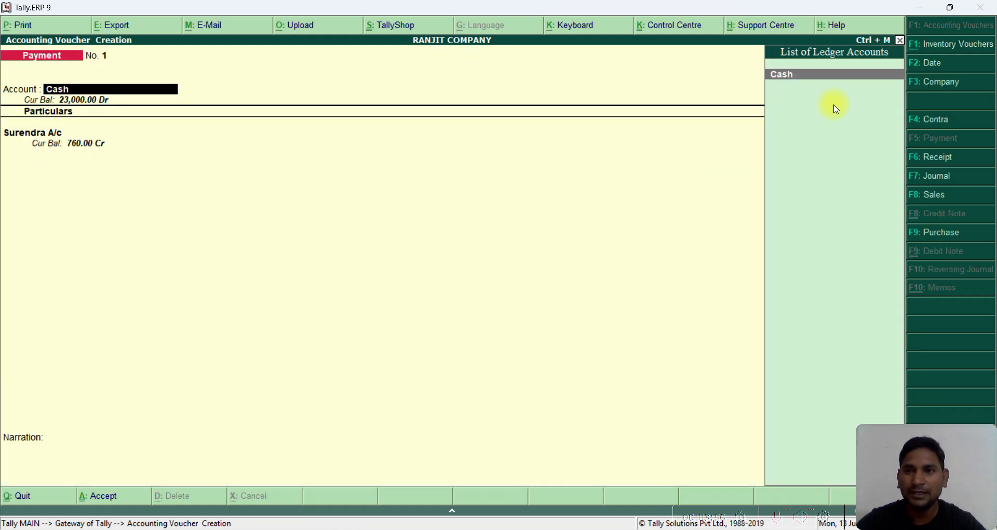
- Minimize Tally and the folder window, and open the cashsue PDF from the desktop in the browser
{"action": "left_click", "coordinate": [916, 7]}
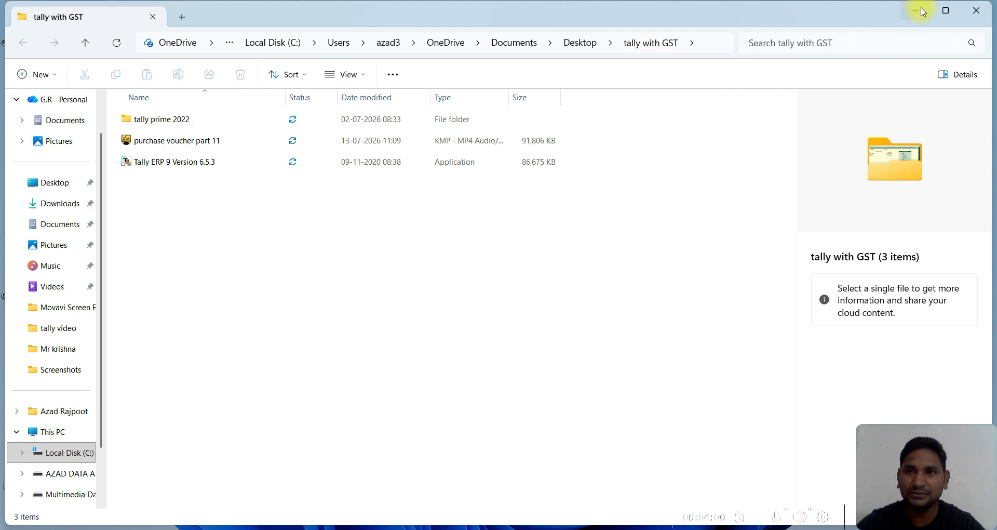
{"action": "left_click", "coordinate": [922, 10]}
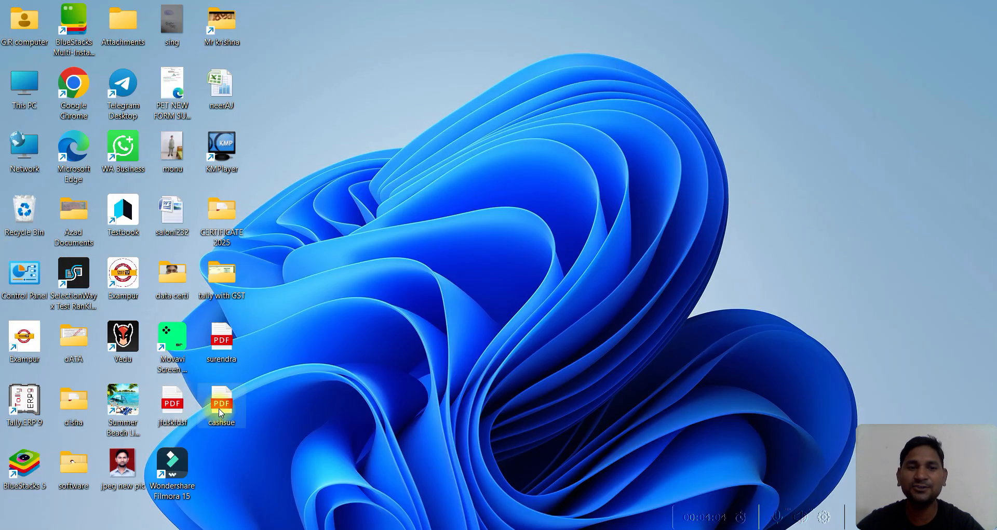
{"action": "double_click", "coordinate": [223, 410]}
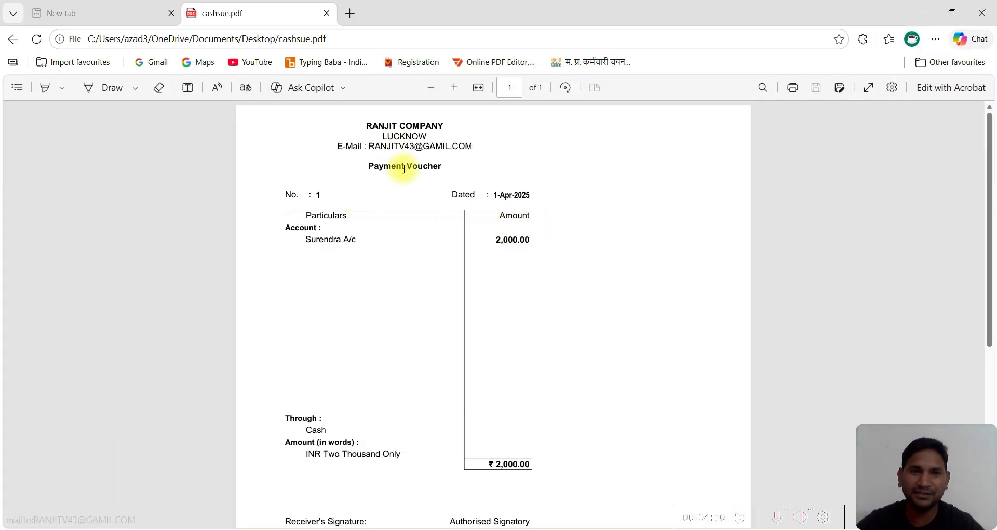
- Review the printed payment voucher's account, amount and signature lines, and close the PDF
{"action": "scroll", "coordinate": [390, 194], "scroll_direction": "down", "scroll_amount": 4}
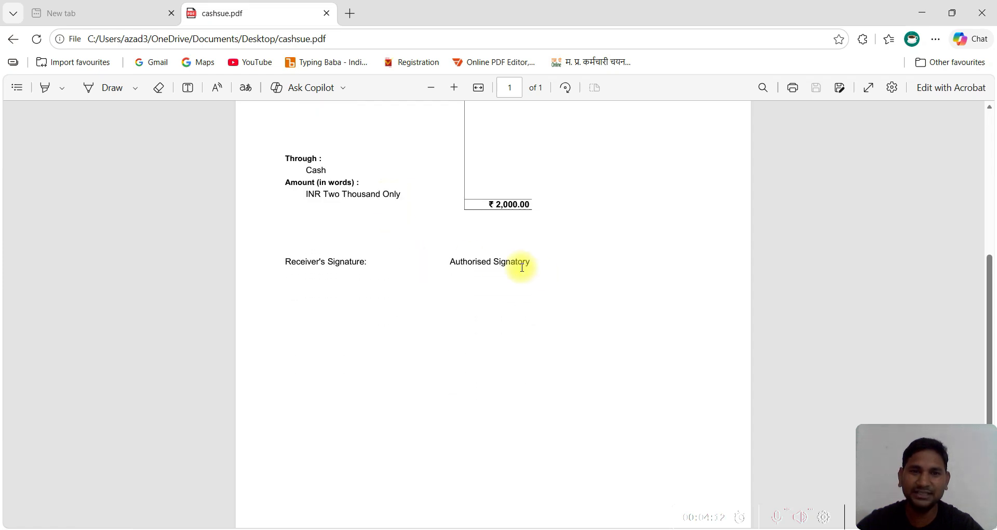
{"action": "scroll", "coordinate": [487, 251], "scroll_direction": "up", "scroll_amount": 4}
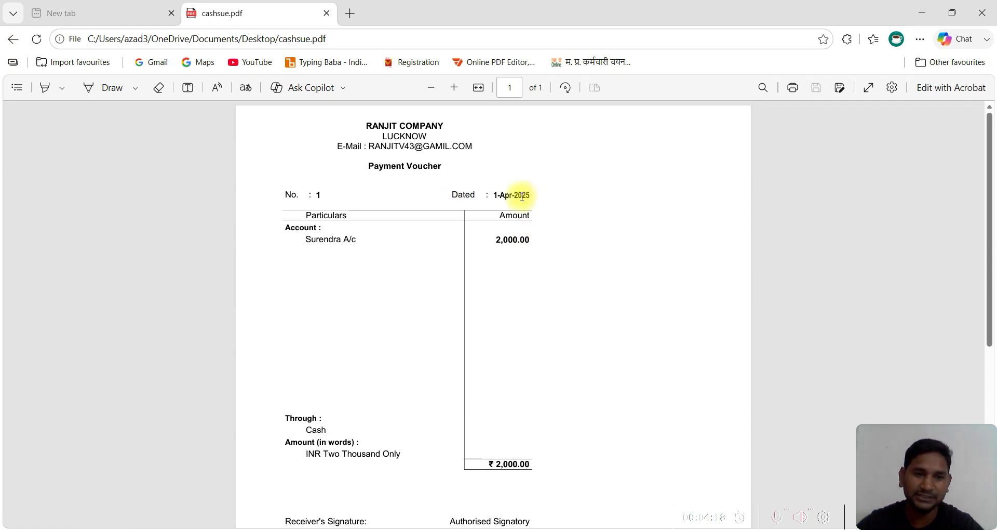
{"action": "scroll", "coordinate": [505, 228], "scroll_direction": "down", "scroll_amount": 3}
{"action": "scroll", "coordinate": [507, 270], "scroll_direction": "down", "scroll_amount": 2}
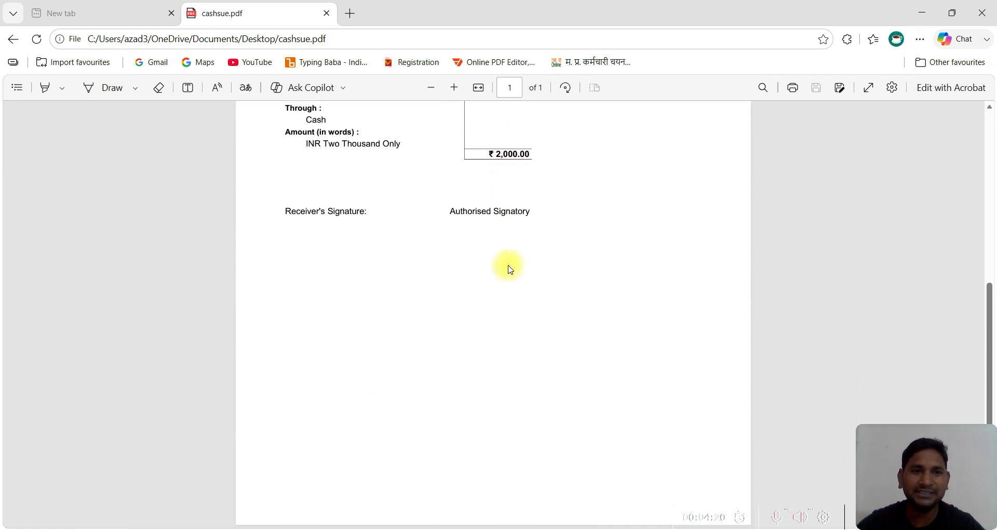
{"action": "scroll", "coordinate": [496, 256], "scroll_direction": "up", "scroll_amount": 5}
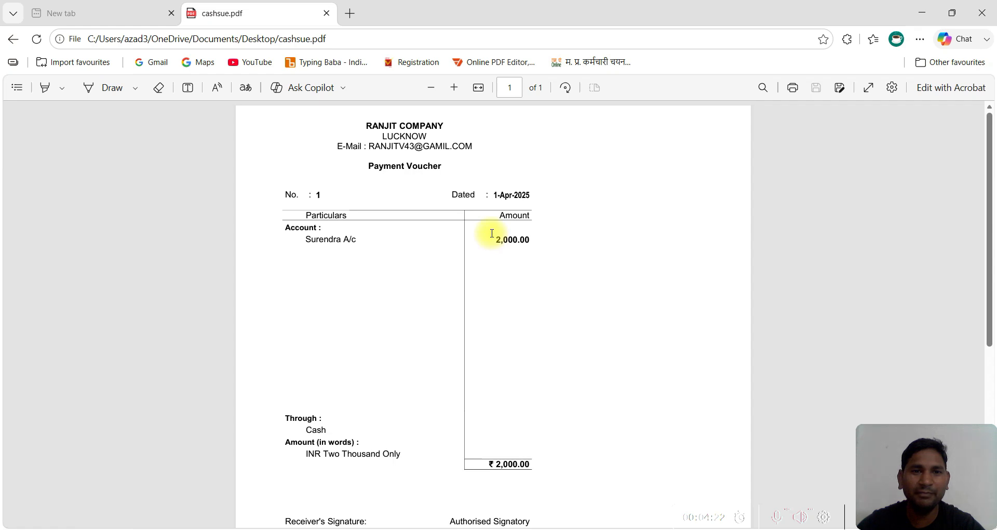
{"action": "left_click", "coordinate": [980, 16]}
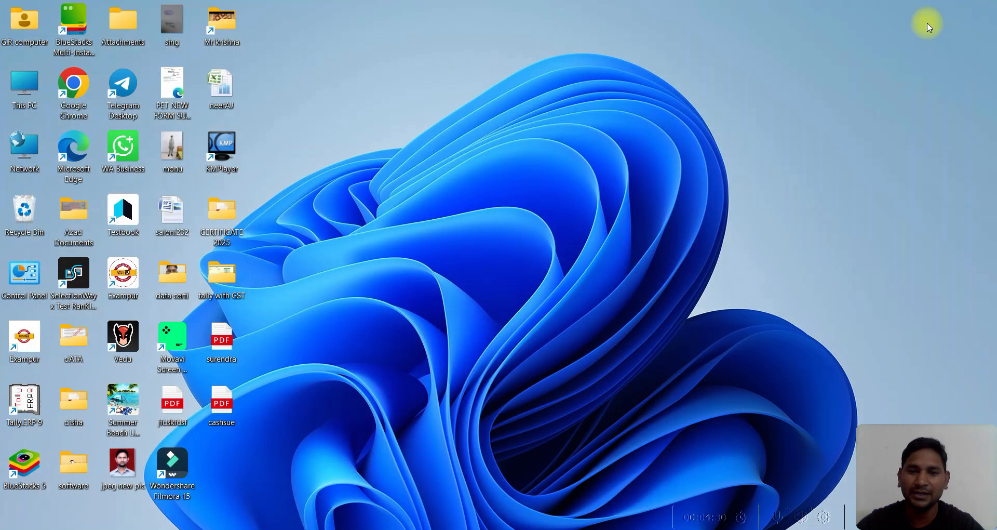
- Switch back to Tally and save payment voucher no. 1 with its narration left empty
{"action": "mouse_move", "coordinate": [630, 524]}
{"action": "left_click", "coordinate": [630, 460]}
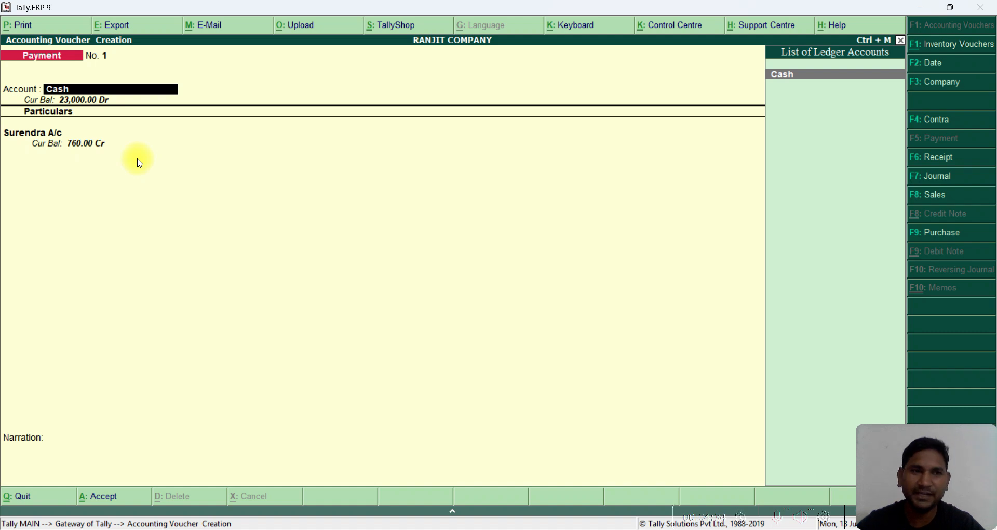
{"action": "key", "text": "Return"}
{"action": "key", "text": "Return"}
{"action": "key", "text": "Return"}
{"action": "key", "text": "Return"}
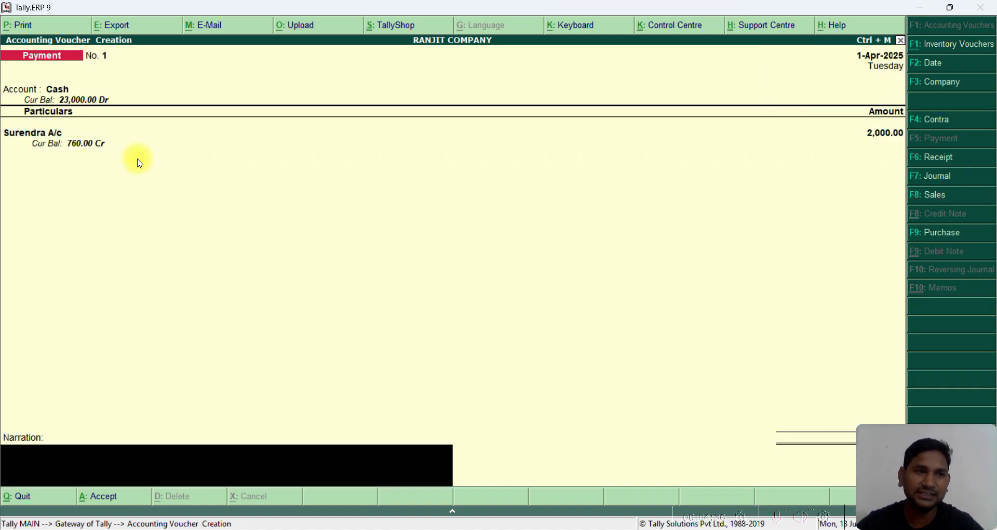
{"action": "key", "text": "Return"}
{"action": "key", "text": "Return"}
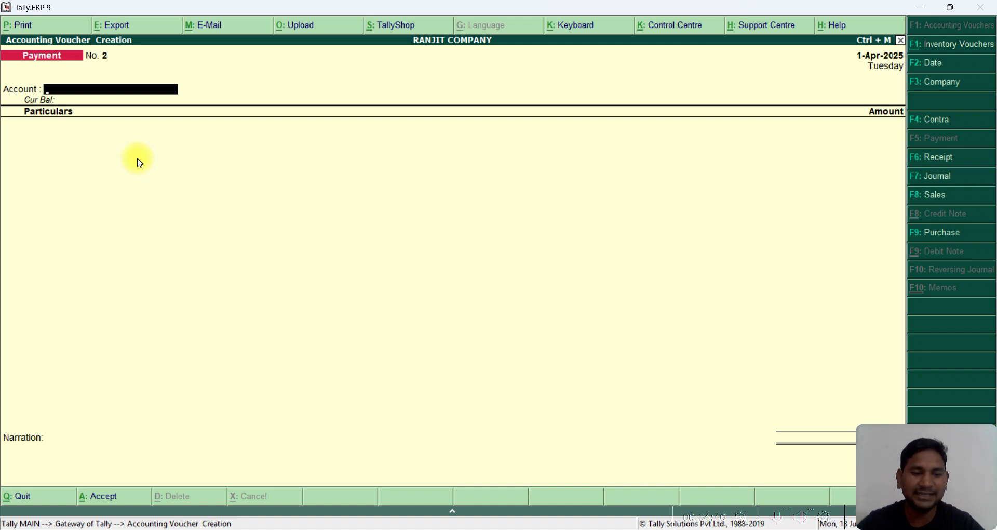
- In payment voucher no. 2, pay 760 from the Cash account to the supplier's ledger
{"action": "type", "text": "c"}
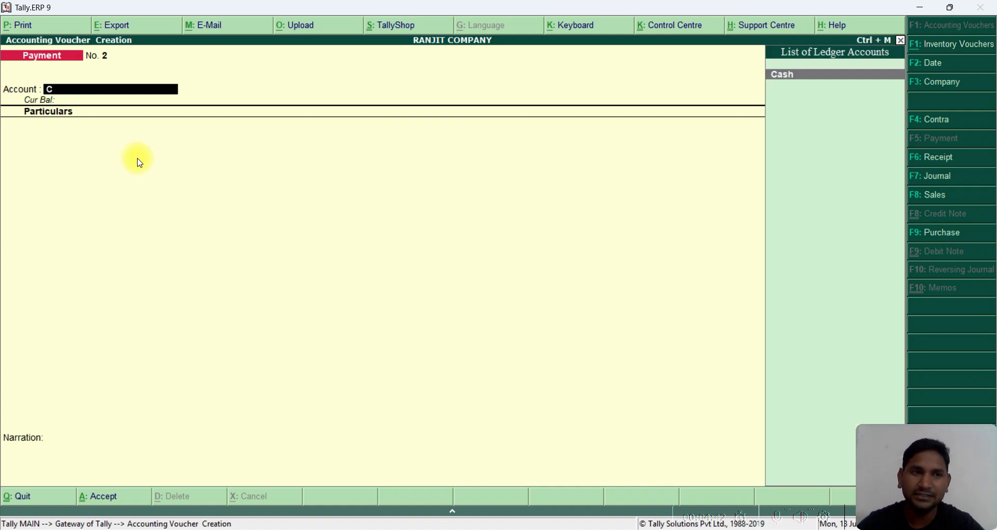
{"action": "key", "text": "Return"}
{"action": "type", "text": "s"}
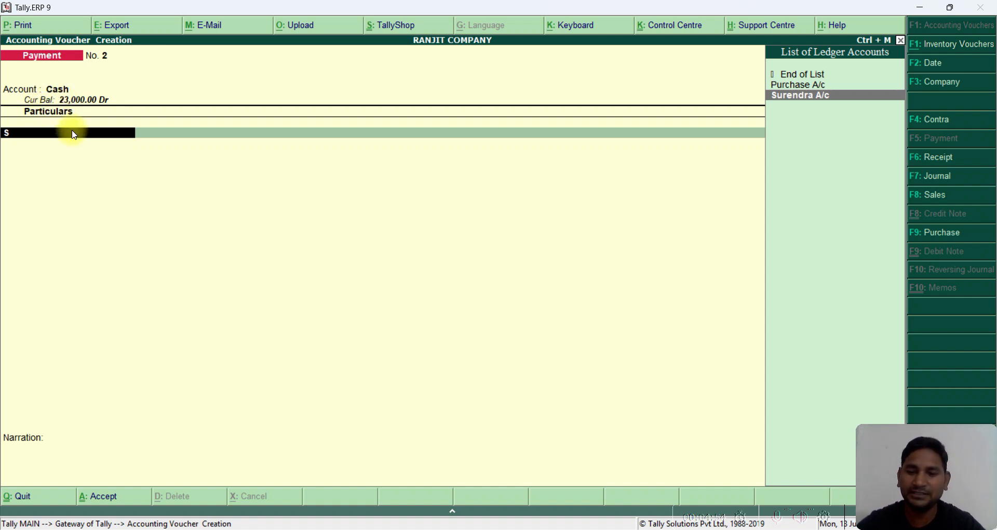
{"action": "key", "text": "Return"}
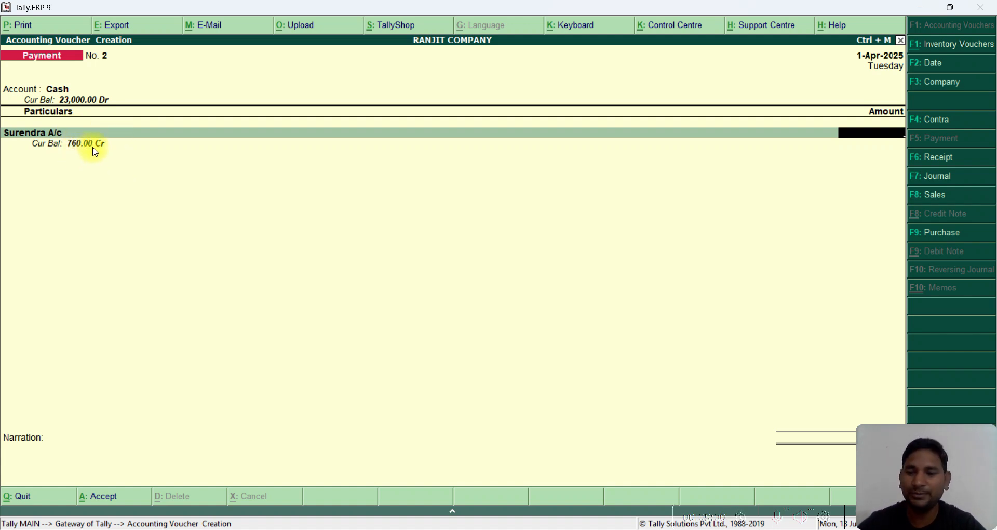
{"action": "type", "text": "60"}
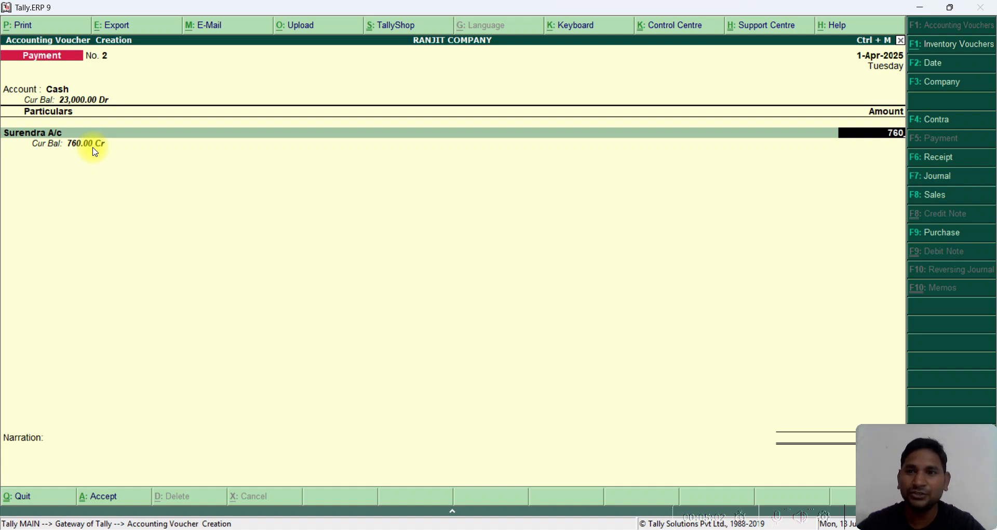
{"action": "key", "text": "Return"}
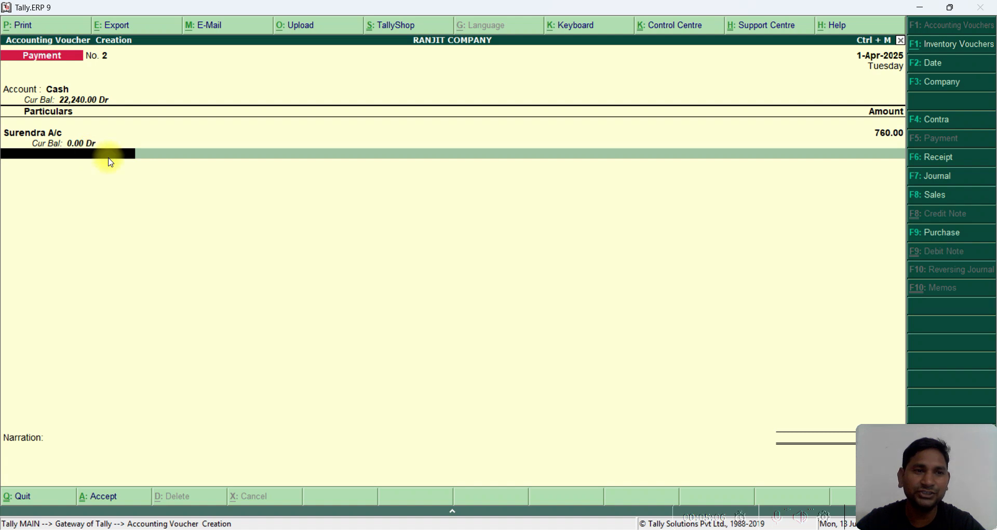
- Save payment voucher no. 2 with its narration left empty
{"action": "key", "text": "Return"}
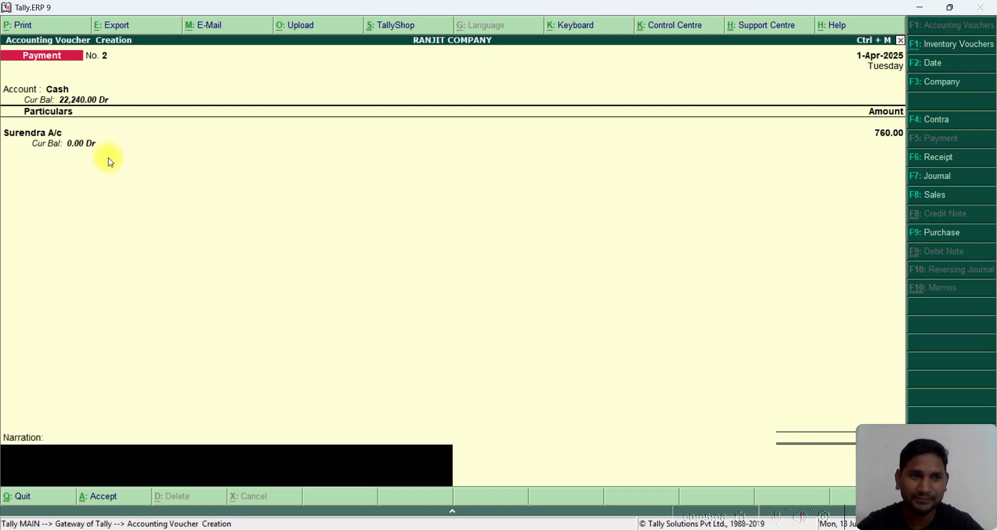
{"action": "key", "text": "Return"}
{"action": "key", "text": "Return"}
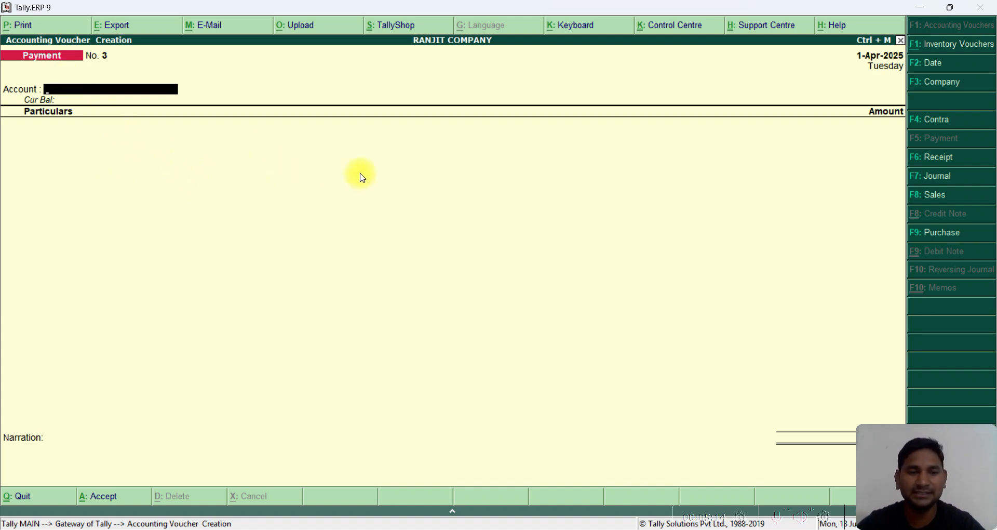
- Leave voucher entry and open the Balance Sheet of RANJIT COMPANY
{"action": "key", "text": "Escape"}
{"action": "key", "text": "Return"}
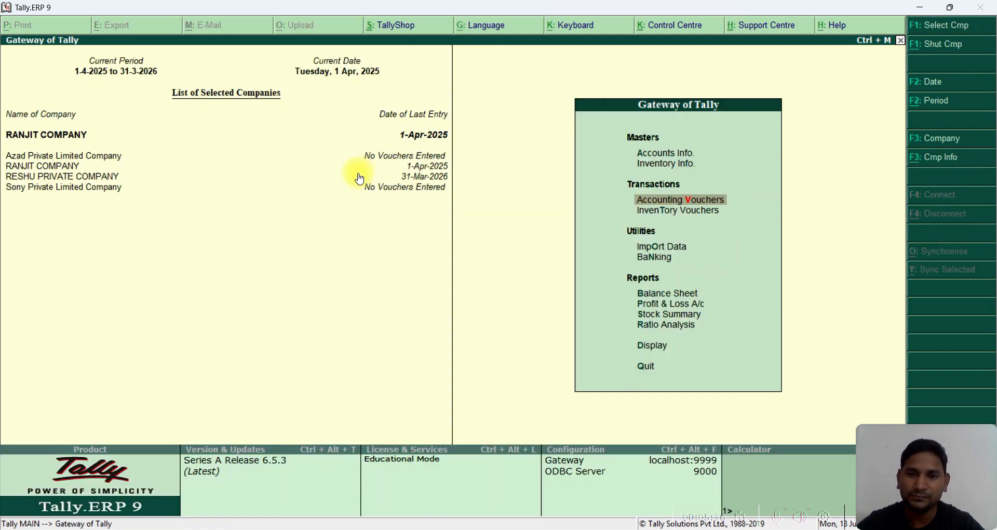
{"action": "key", "text": "Down"}
{"action": "key", "text": "Down"}
{"action": "key", "text": "Down"}
{"action": "key", "text": "Down"}
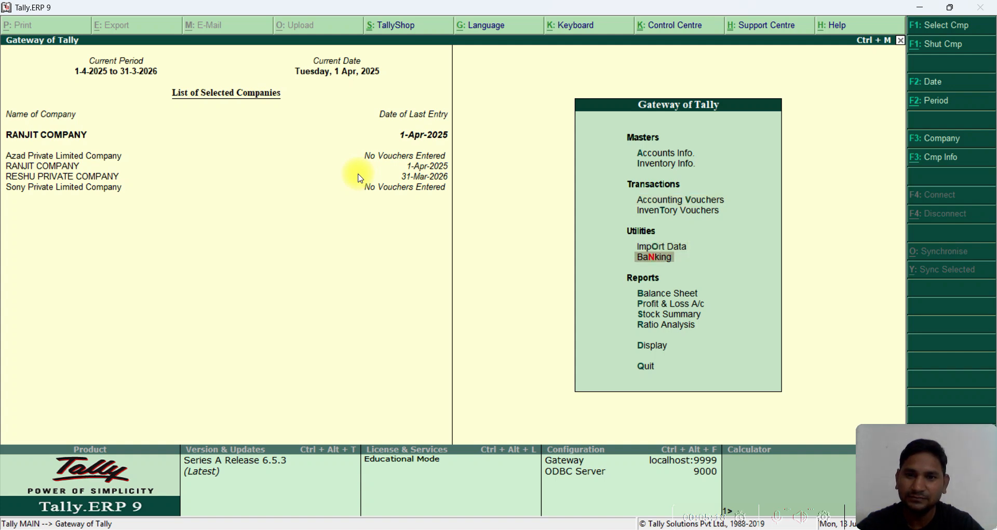
{"action": "key", "text": "Return"}
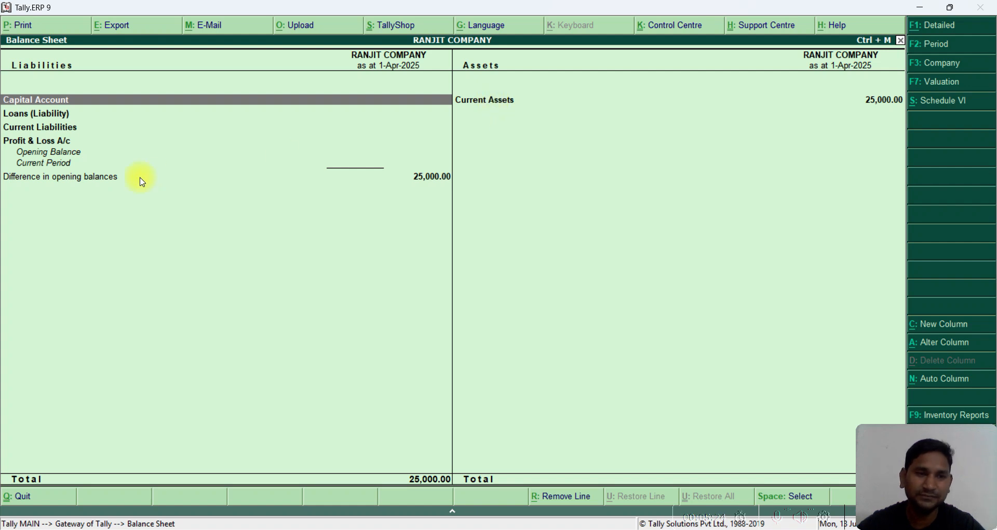
- Check the group summary of Capital Account and return to the Balance Sheet
{"action": "key", "text": "Down"}
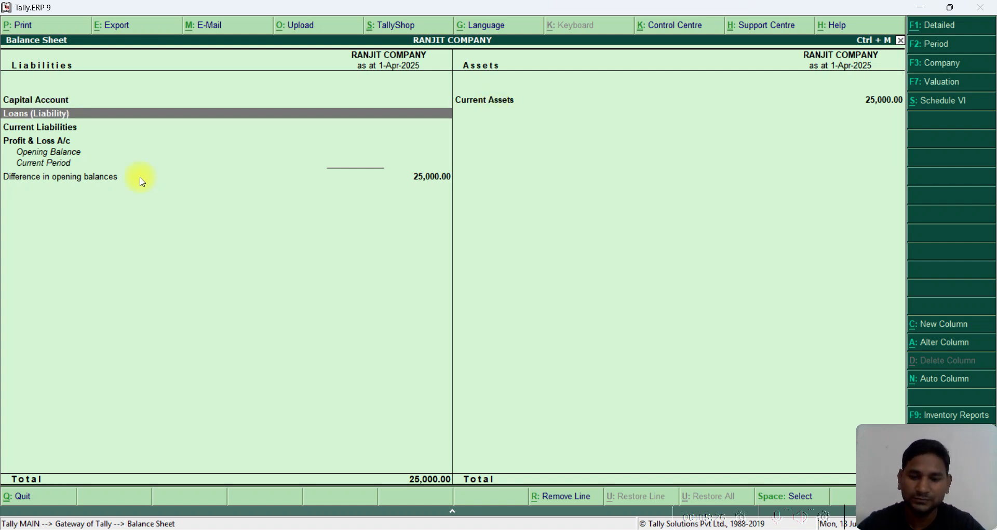
{"action": "key", "text": "Up"}
{"action": "key", "text": "Return"}
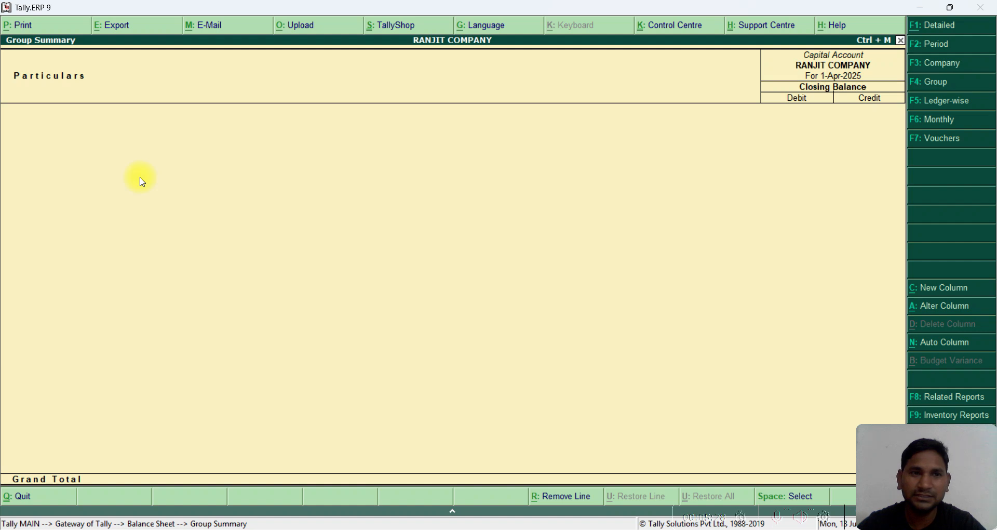
{"action": "key", "text": "Escape"}
- Check Sundry Creditors under Current Liabilities, and close the Balance Sheet
{"action": "key", "text": "Down"}
{"action": "key", "text": "Down"}
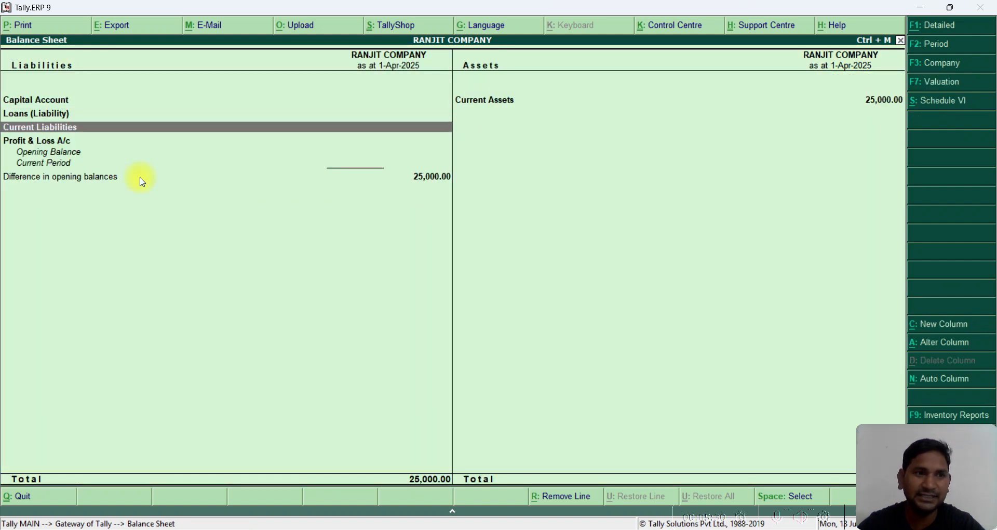
{"action": "key", "text": "Return"}
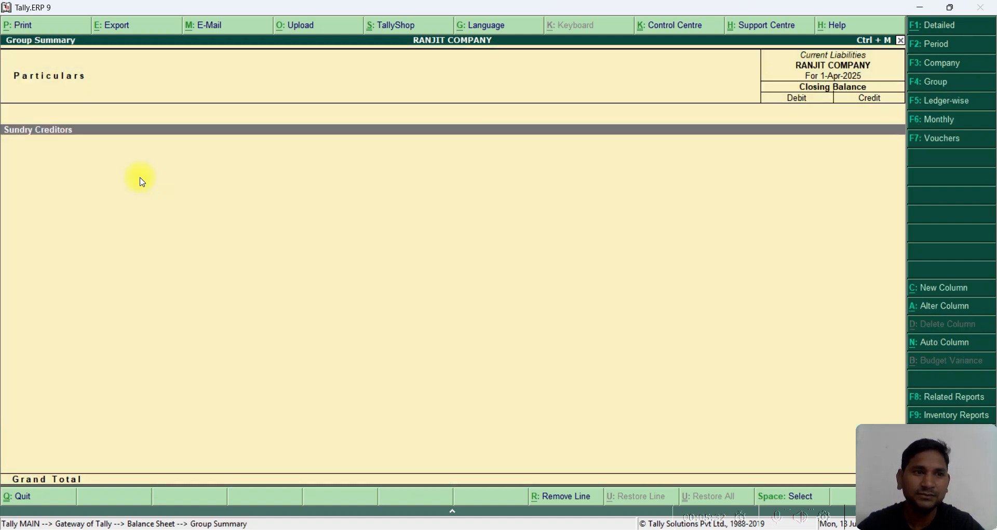
{"action": "key", "text": "Return"}
{"action": "key", "text": "Escape"}
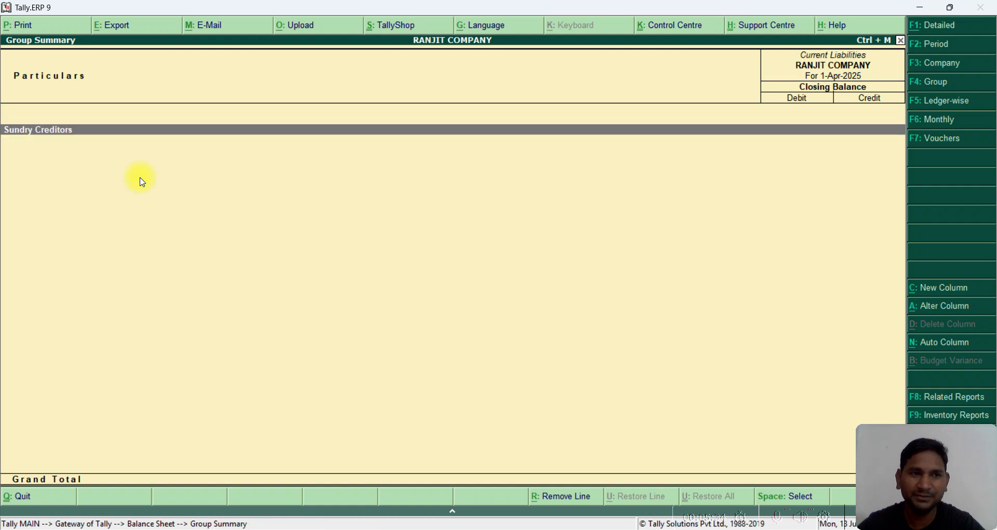
{"action": "key", "text": "Escape"}
{"action": "key", "text": "Down"}
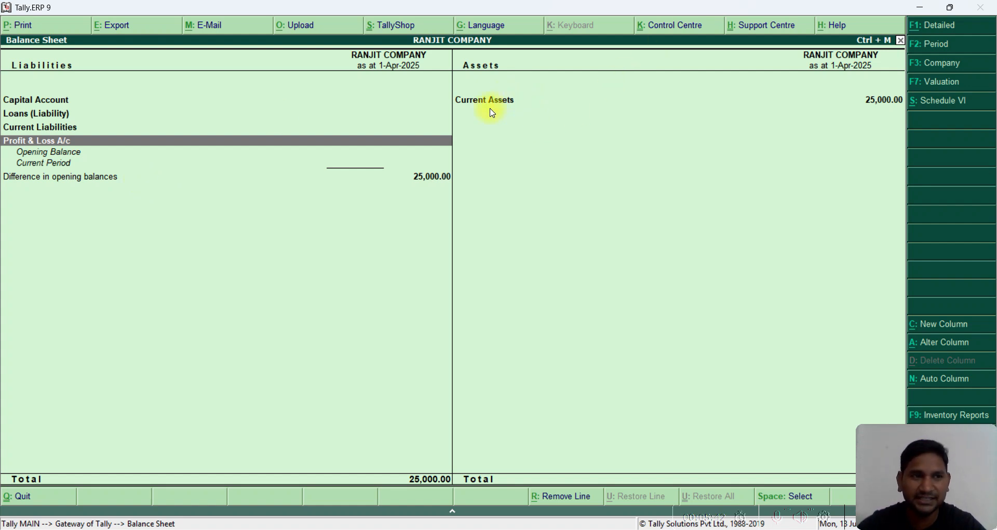
{"action": "key", "text": "Escape"}
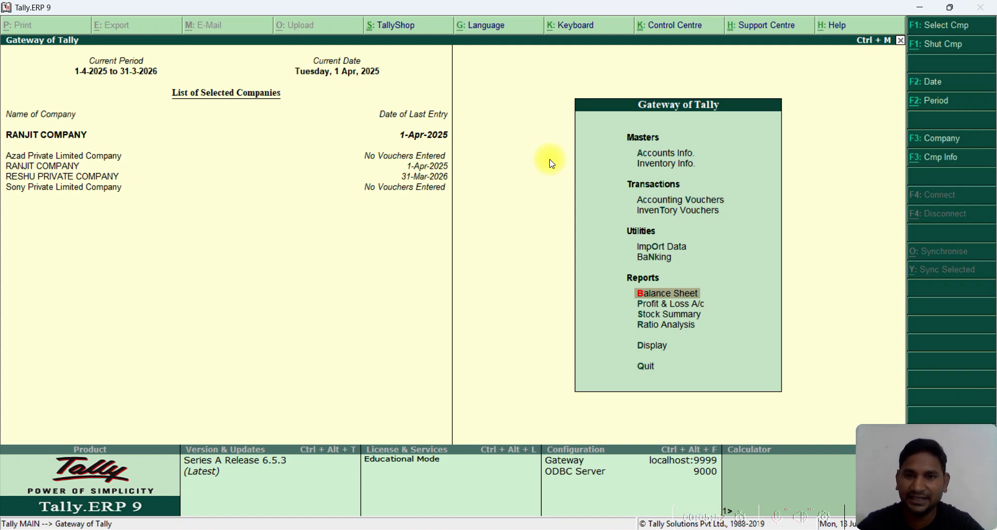
- Start a purchase voucher with supplier invoice no. 2 dated 1-Apr-2025
{"action": "key", "text": "Up"}
{"action": "key", "text": "Up"}
{"action": "key", "text": "Up"}
{"action": "key", "text": "Up"}
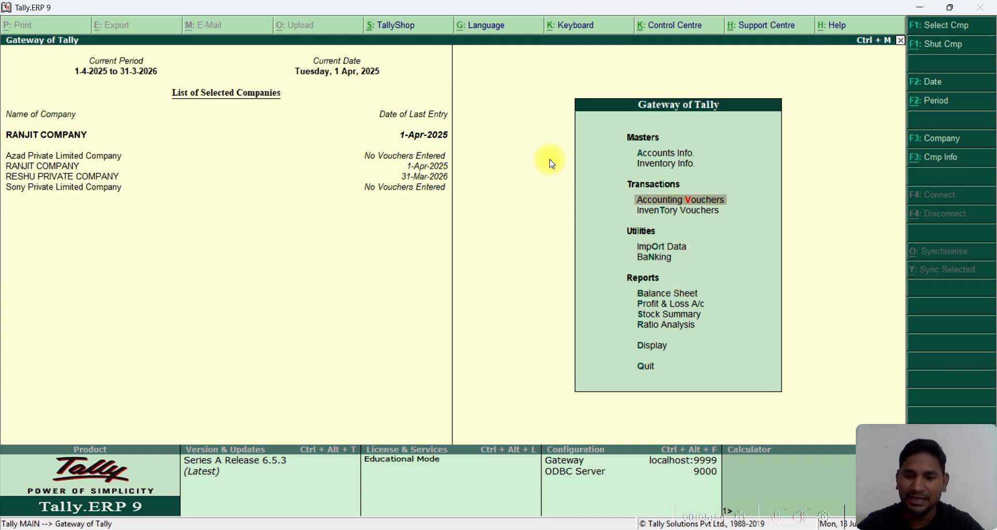
{"action": "key", "text": "Return"}
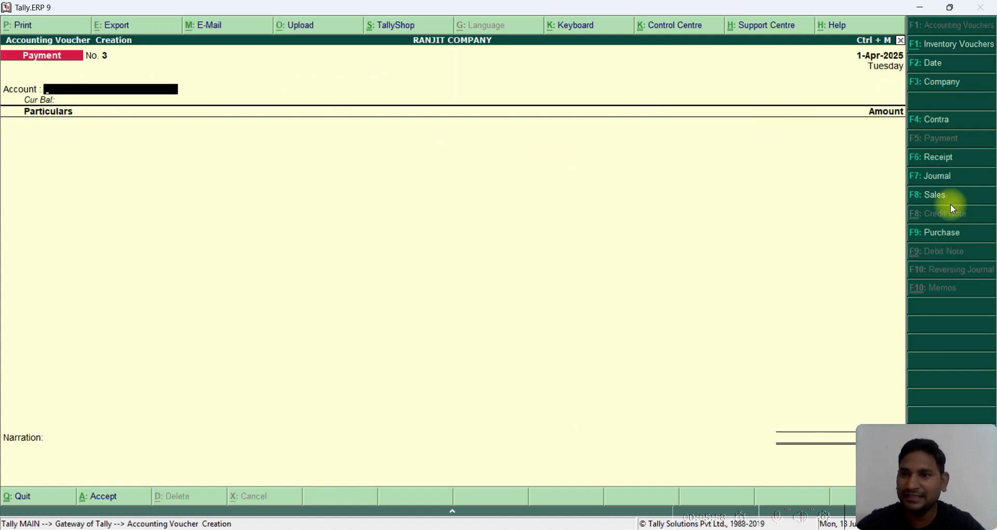
{"action": "left_click", "coordinate": [939, 234]}
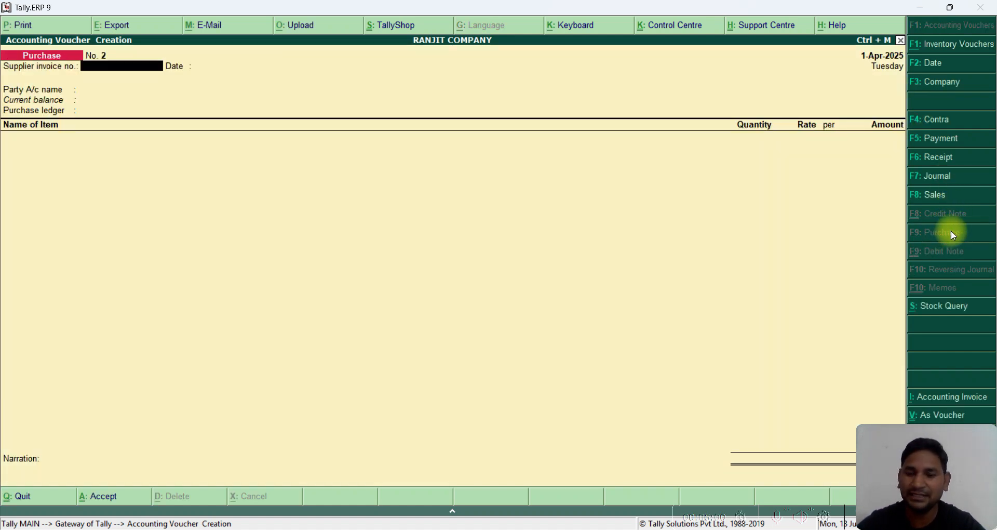
{"action": "type", "text": "2"}
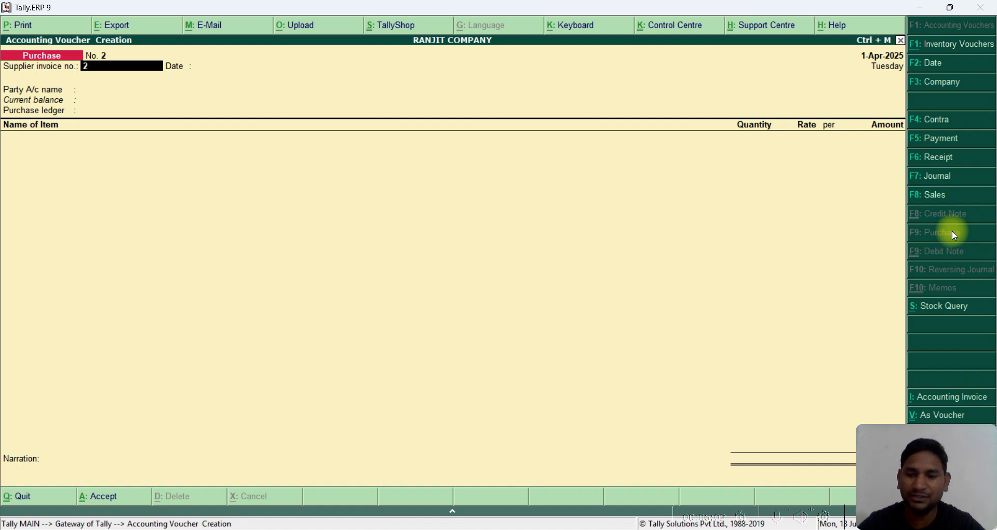
{"action": "key", "text": "Return"}
{"action": "key", "text": "Return"}
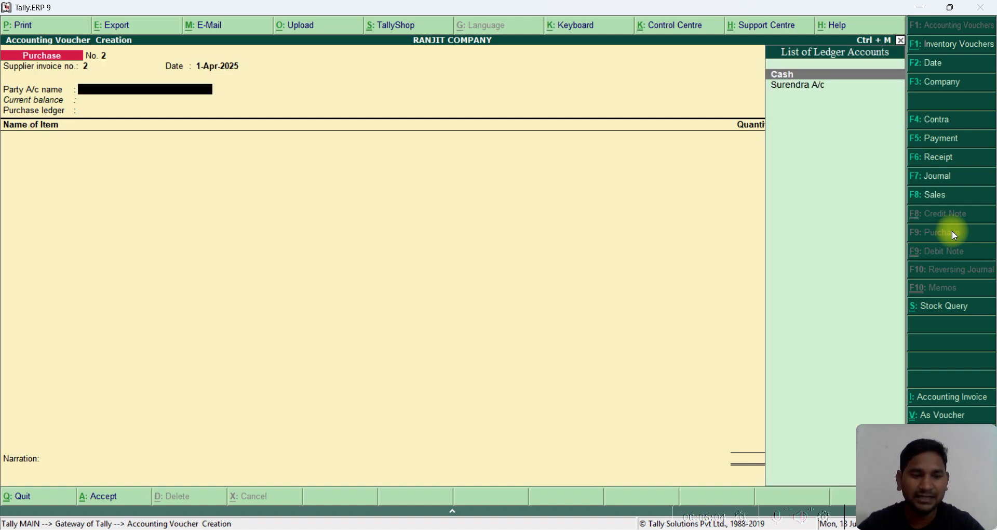
- Create a new party ledger from the voucher, named with the supplier's name followed by "Cr A/c" and without an alias
{"action": "key", "text": "alt+c"}
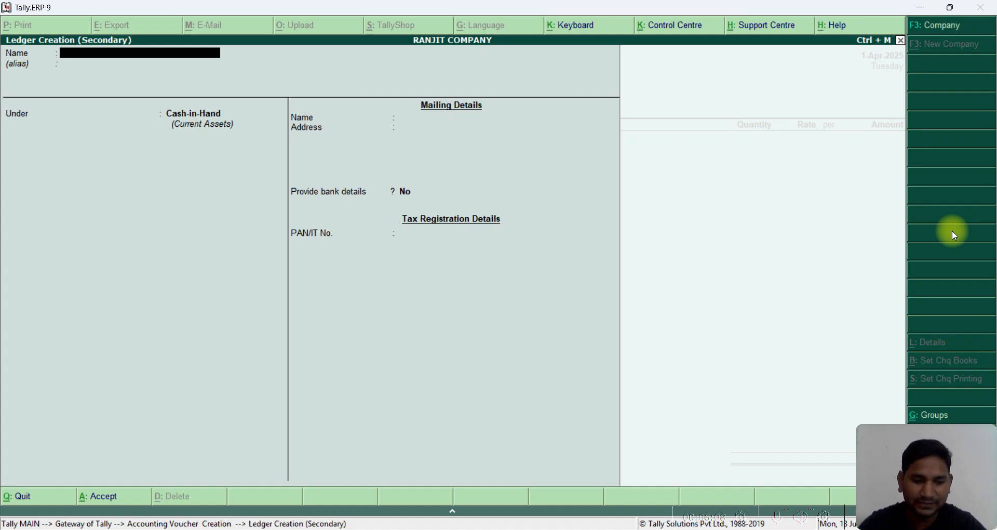
{"action": "type", "text": "Sangeet"}
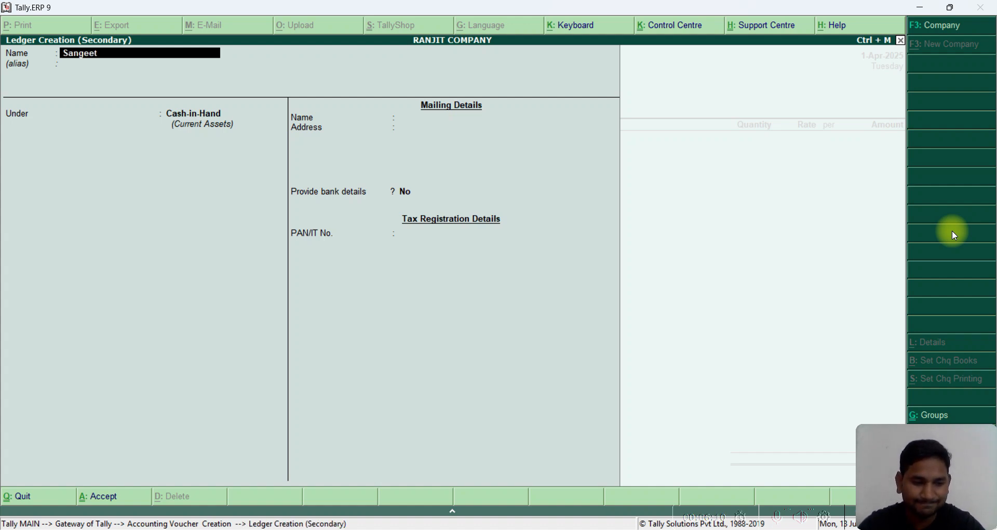
{"action": "type", "text": "a"}
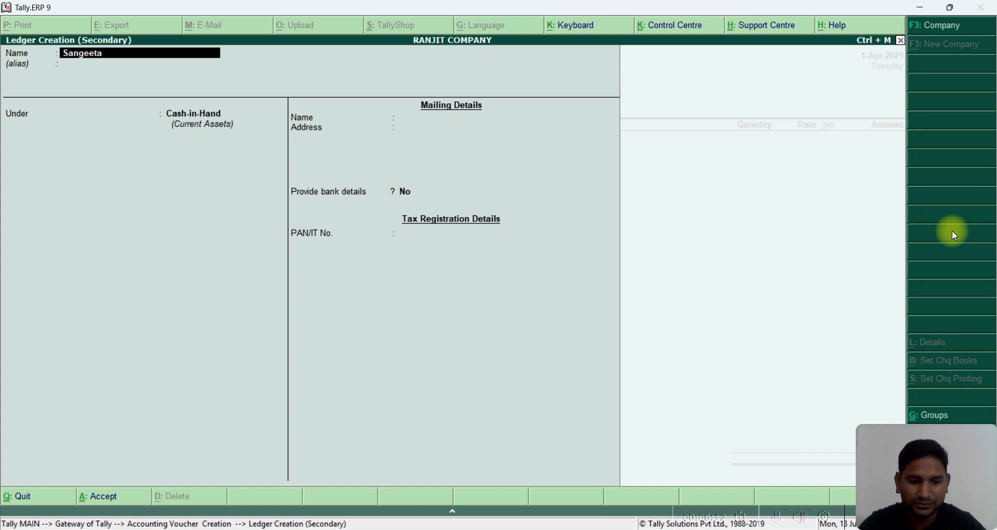
{"action": "type", "text": " cr a/"}
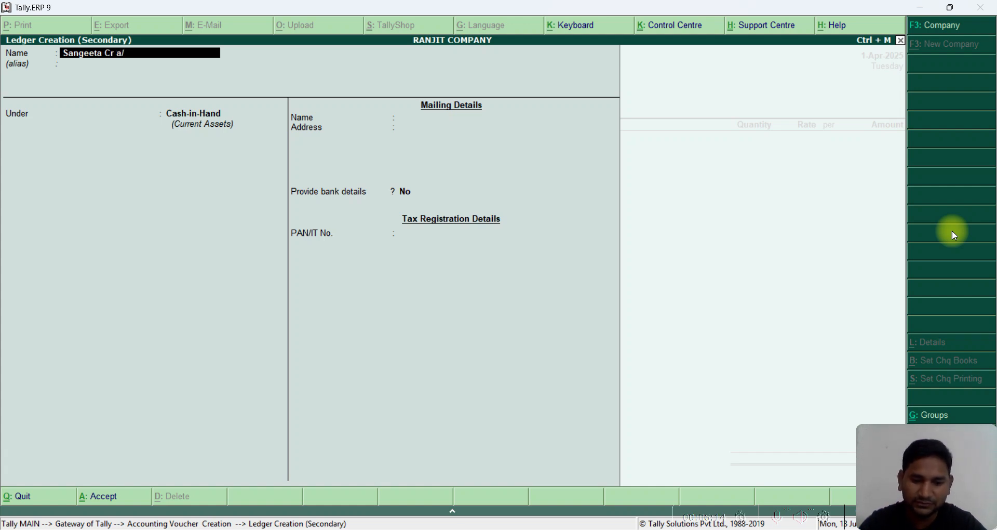
{"action": "type", "text": "c"}
{"action": "key", "text": "Return"}
{"action": "key", "text": "Return"}
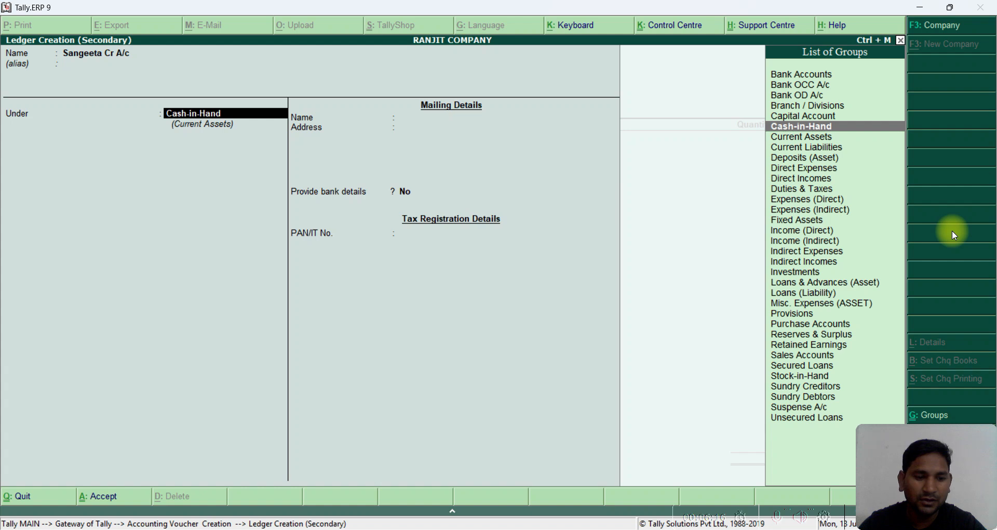
- Place the new supplier ledger under the Sundry Creditors group
{"action": "type", "text": "S"}
{"action": "key", "text": "Down"}
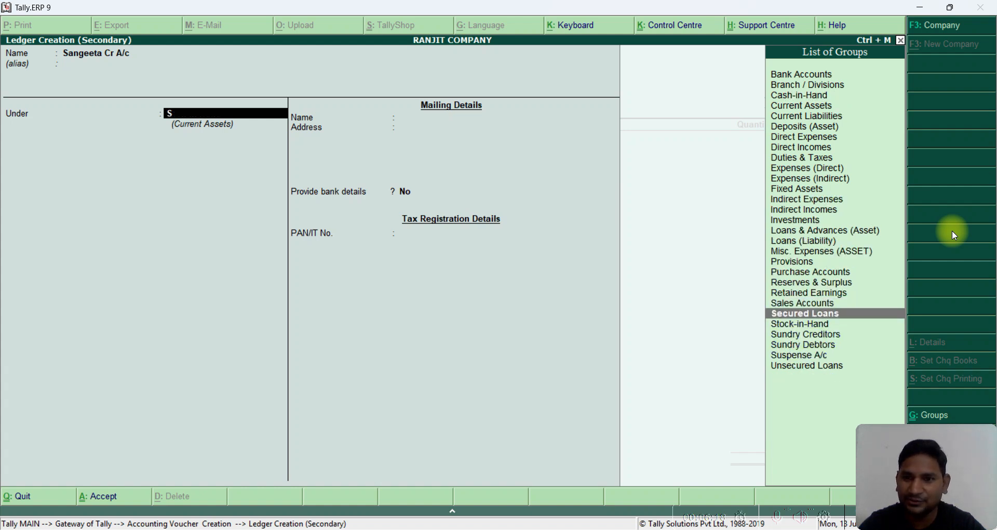
{"action": "key", "text": "Down"}
{"action": "key", "text": "Down"}
{"action": "key", "text": "Return"}
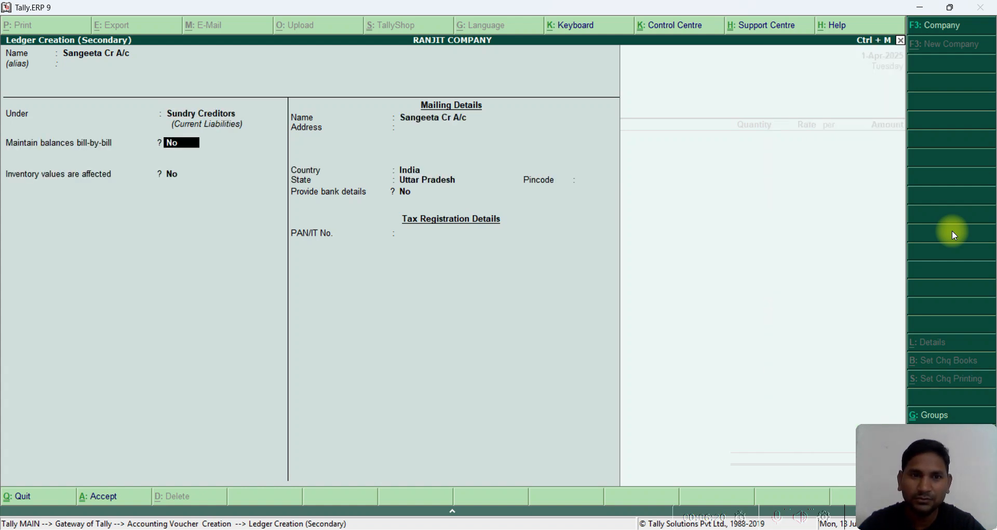
- Keep the supplier ledger's default balance, mailing, bank and tax details, and save it as the voucher's party account
{"action": "key", "text": "Return"}
{"action": "key", "text": "Return"}
{"action": "key", "text": "Return"}
{"action": "key", "text": "Return"}
{"action": "key", "text": "Return"}
{"action": "key", "text": "Return"}
{"action": "key", "text": "Return"}
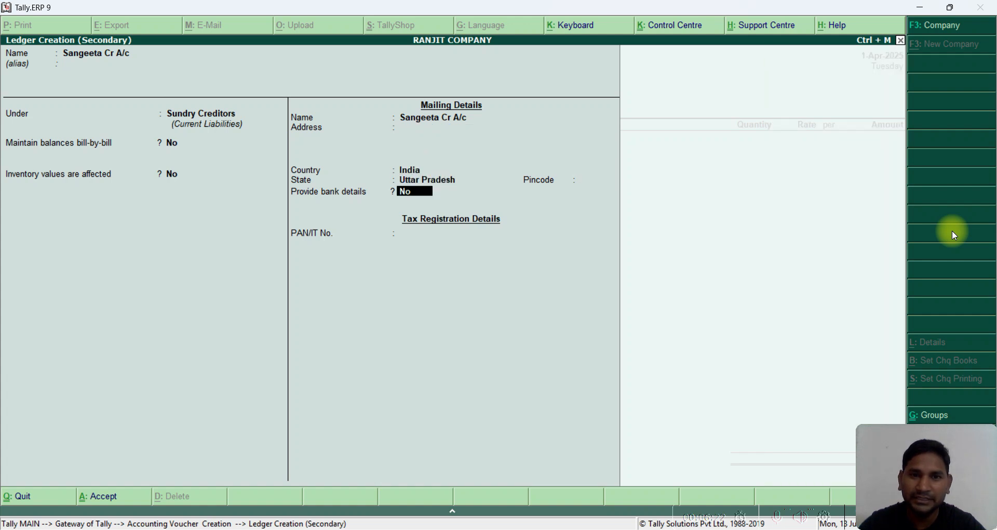
{"action": "key", "text": "Return"}
{"action": "key", "text": "Return"}
{"action": "key", "text": "Return"}
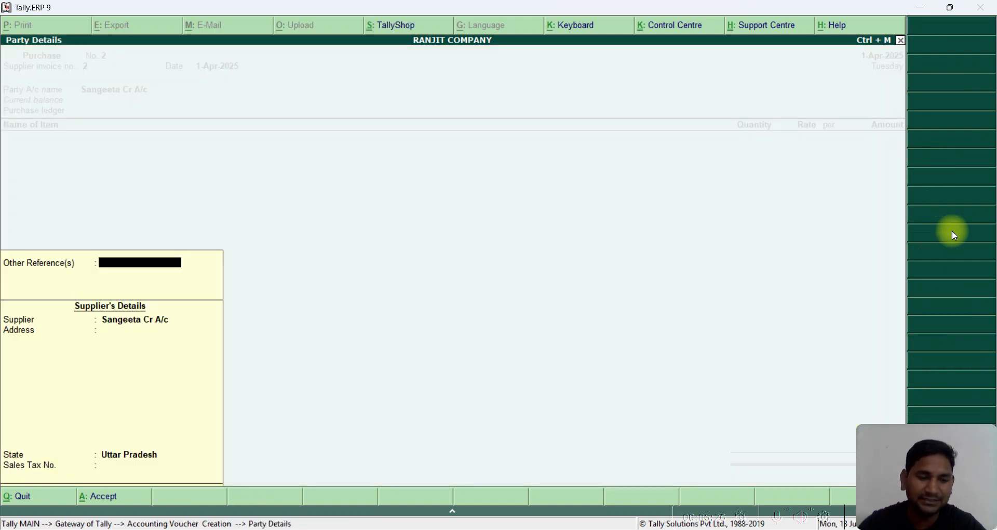
- Enter a person's name as the party's other reference, keep Uttar Pradesh as the state, and choose Purchase A/c as the purchase ledger
{"action": "type", "text": "Sadhana"}
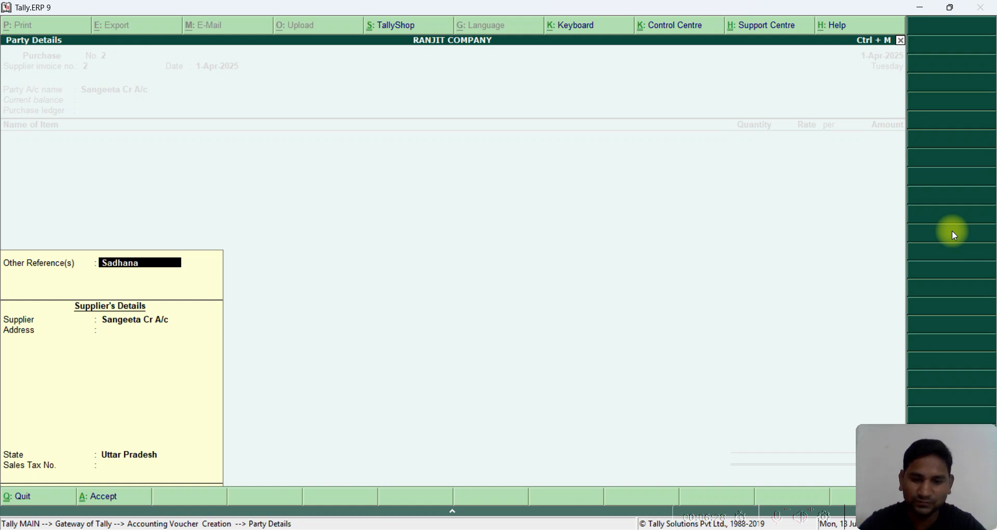
{"action": "key", "text": "Return"}
{"action": "key", "text": "Return"}
{"action": "key", "text": "Return"}
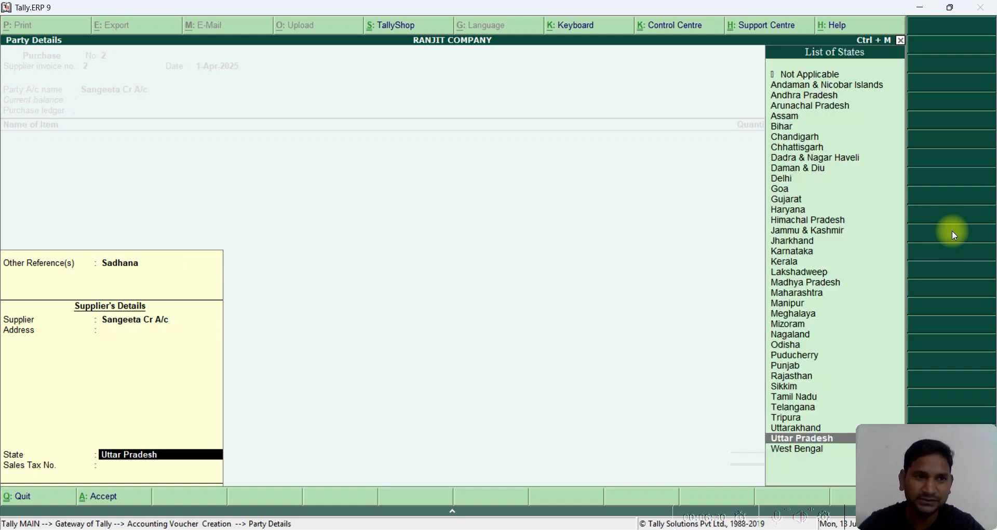
{"action": "key", "text": "Return"}
{"action": "key", "text": "Return"}
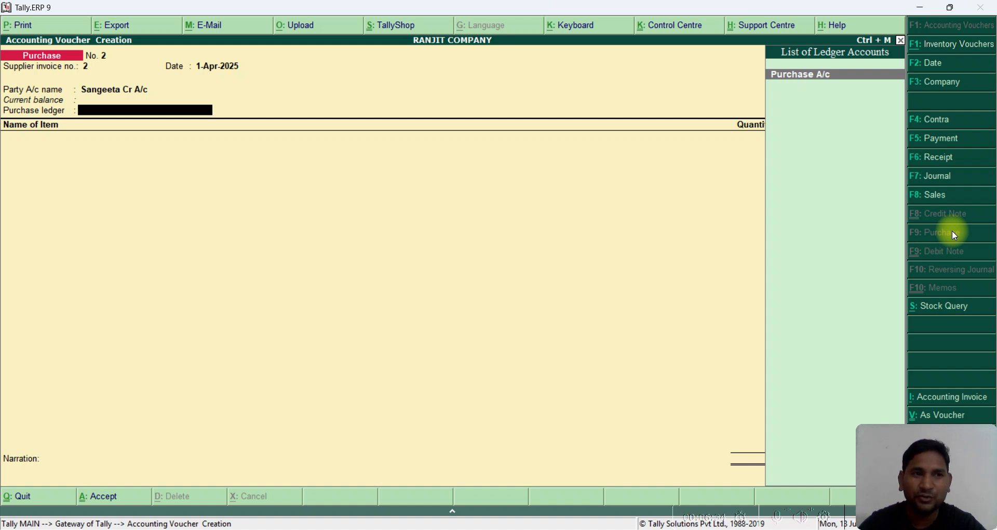
{"action": "key", "text": "Return"}
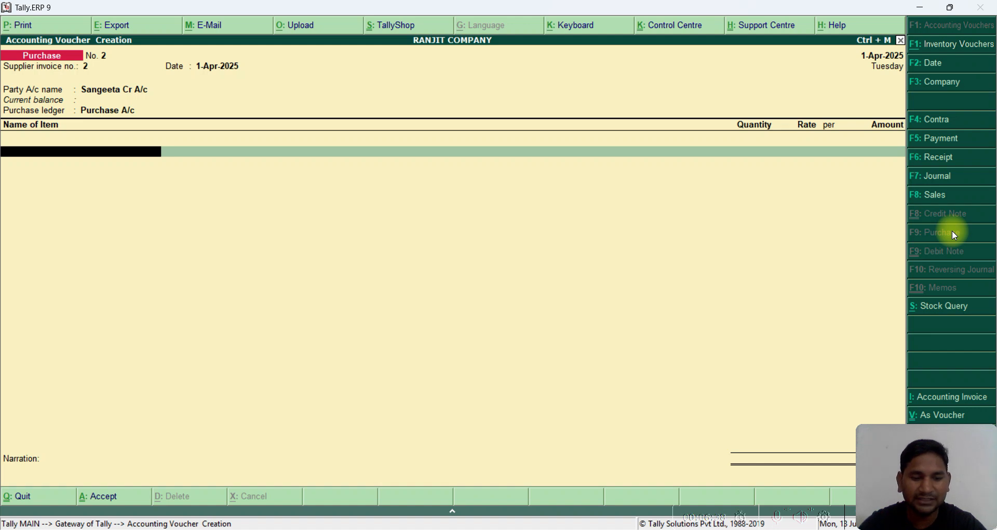
- Create a new stock item from the purchase voucher, named Led Moniter
{"action": "key", "text": "alt+c"}
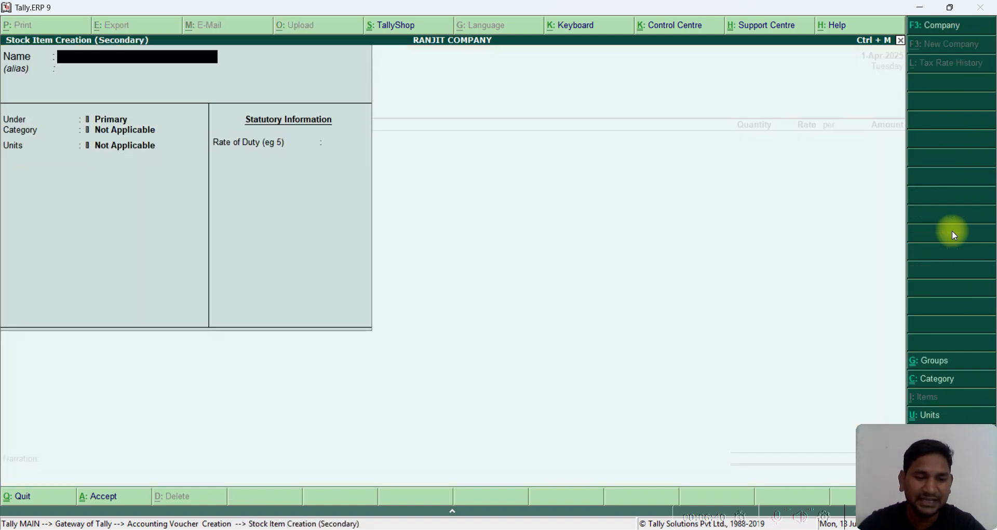
{"action": "type", "text": "Led"}
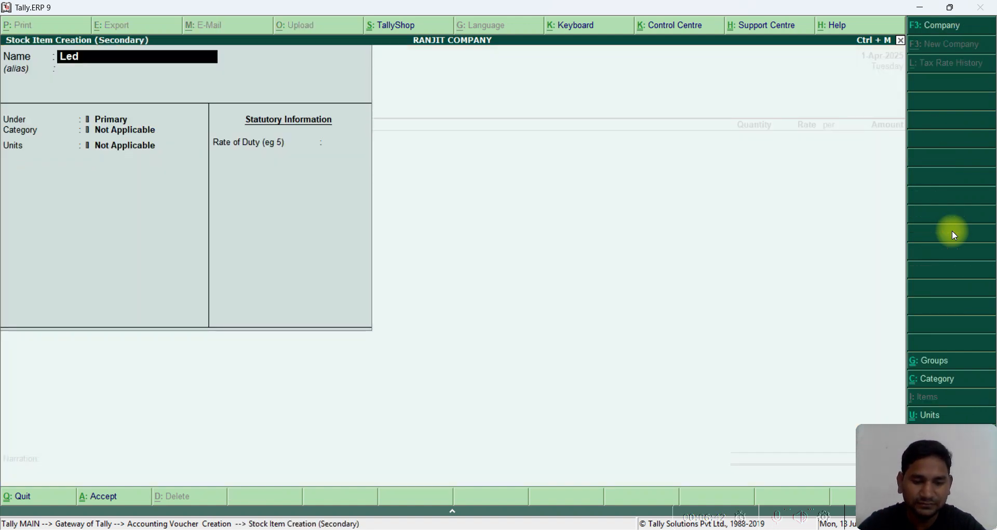
{"action": "type", "text": " Mono"}
{"action": "key", "text": "BackSpace"}
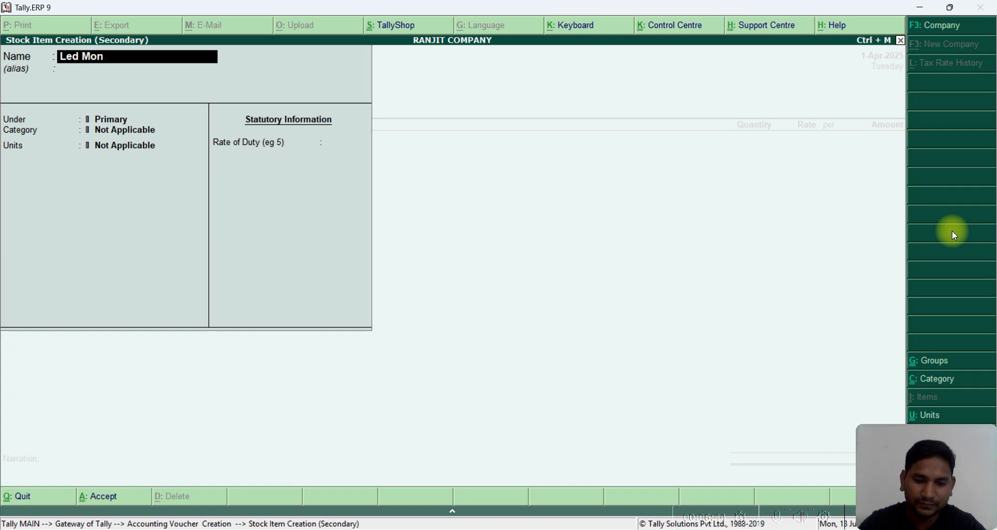
{"action": "type", "text": "iter"}
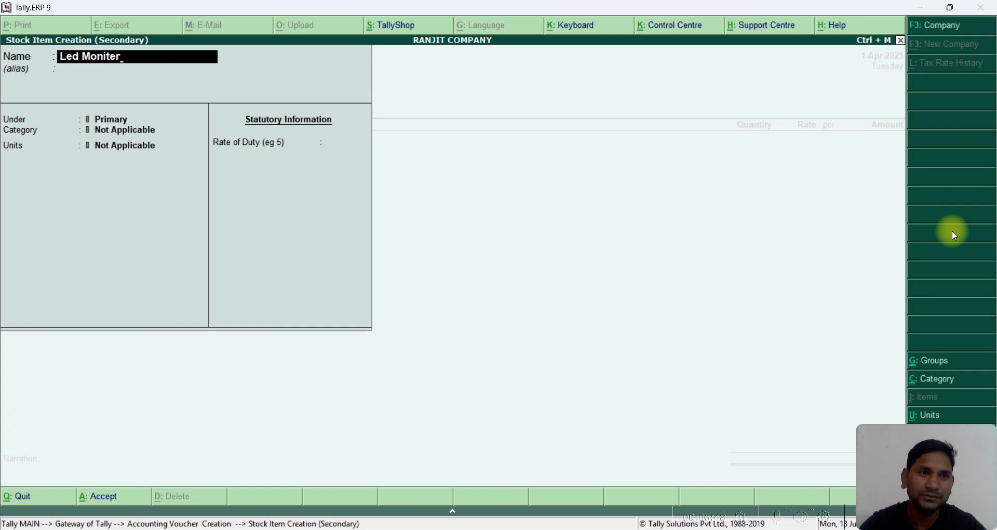
{"action": "key", "text": "Return"}
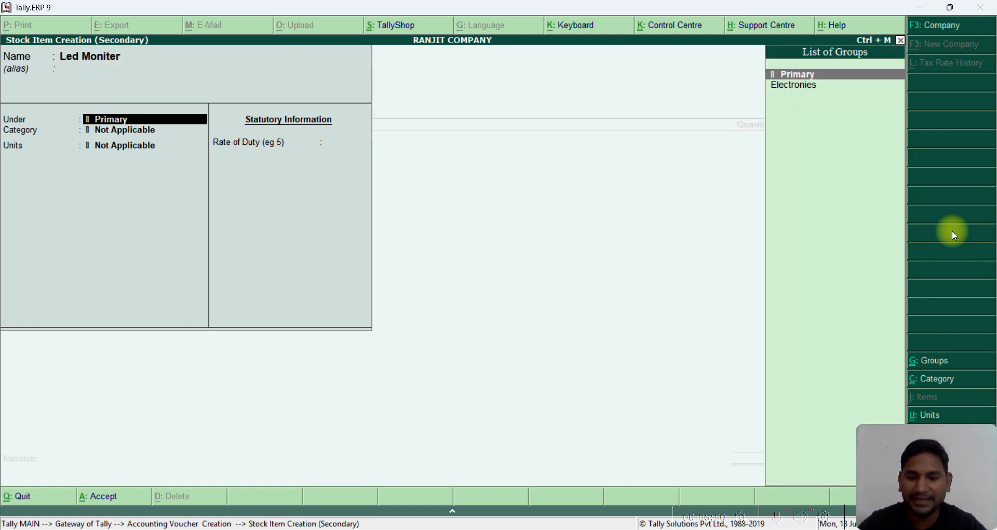
- Place the stock item under Electronies with category Digital and unit pies, leave the rate of duty blank, and save it
{"action": "key", "text": "Down"}
{"action": "key", "text": "Return"}
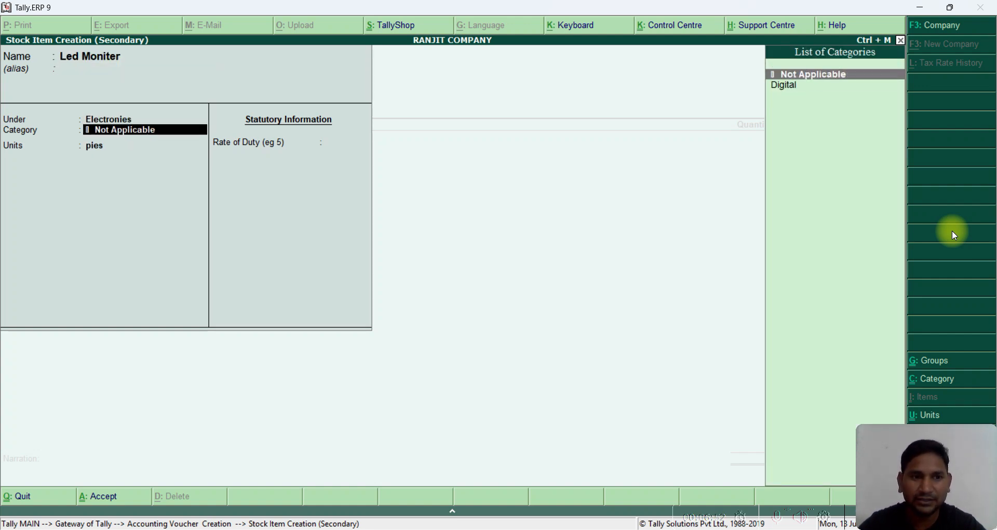
{"action": "key", "text": "Down"}
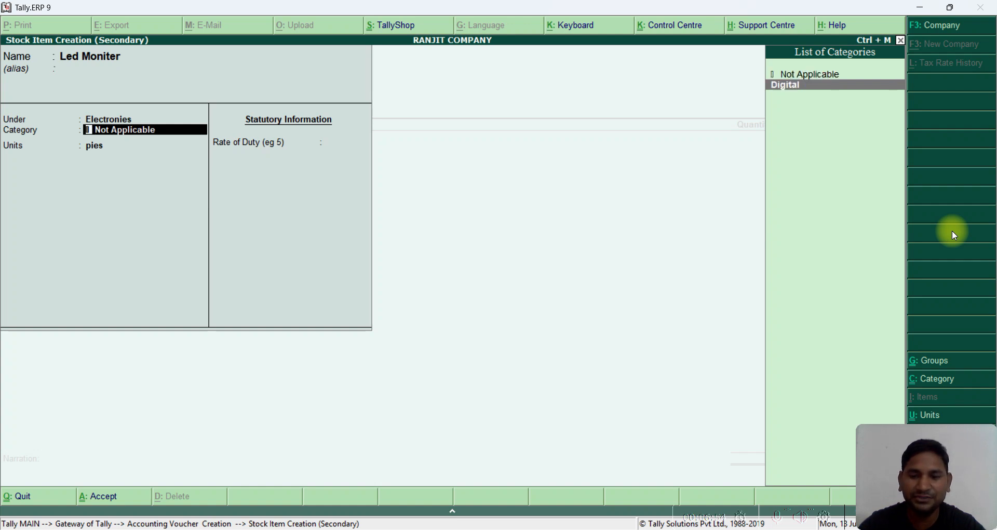
{"action": "key", "text": "Return"}
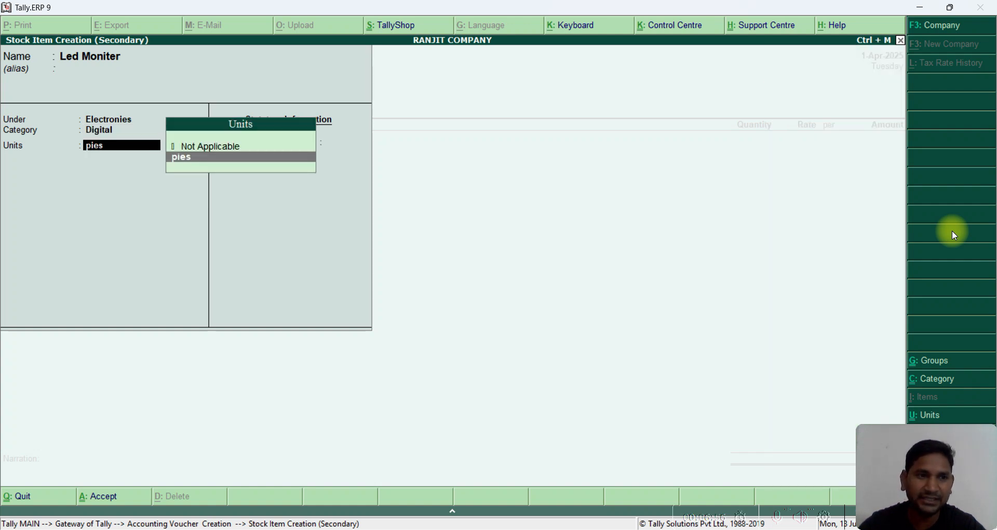
{"action": "key", "text": "Return"}
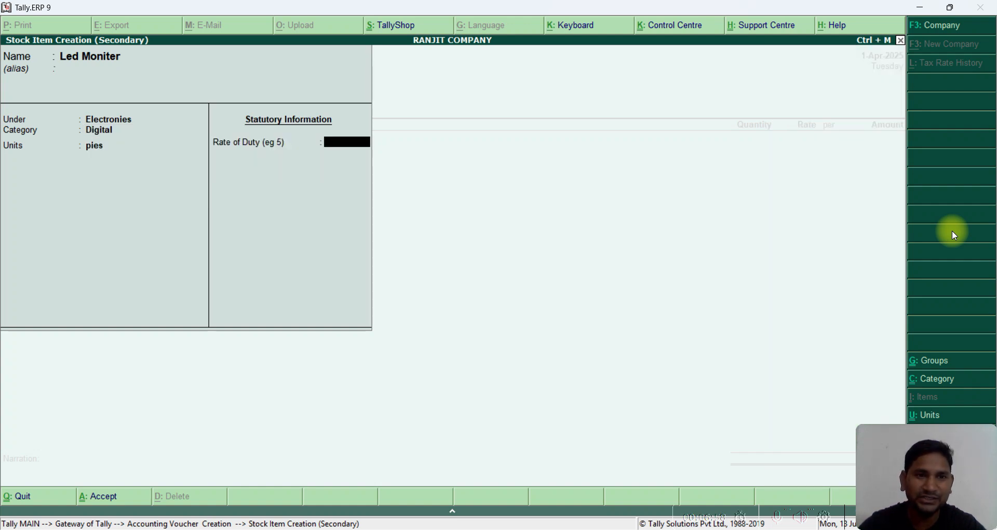
{"action": "key", "text": "Return"}
{"action": "key", "text": "Return"}
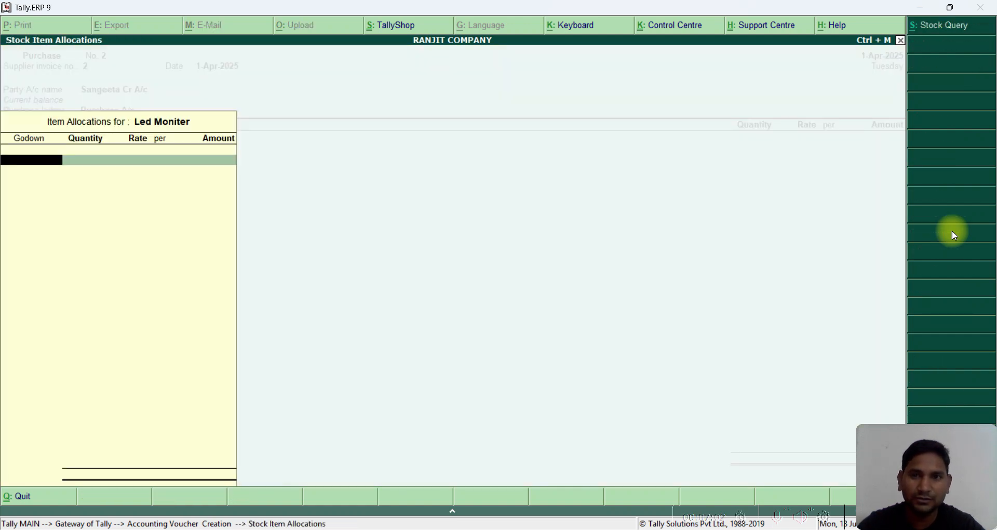
- Allocate 15 pies of Led Moniter to the Lucknow godown at a rate of 150 per pies
{"action": "type", "text": "L"}
{"action": "key", "text": "Return"}
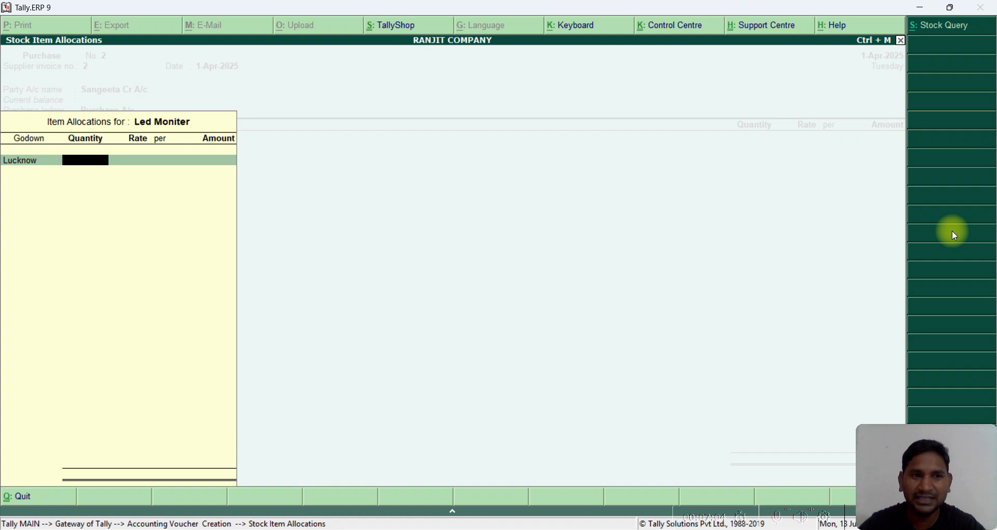
{"action": "type", "text": "15"}
{"action": "key", "text": "Return"}
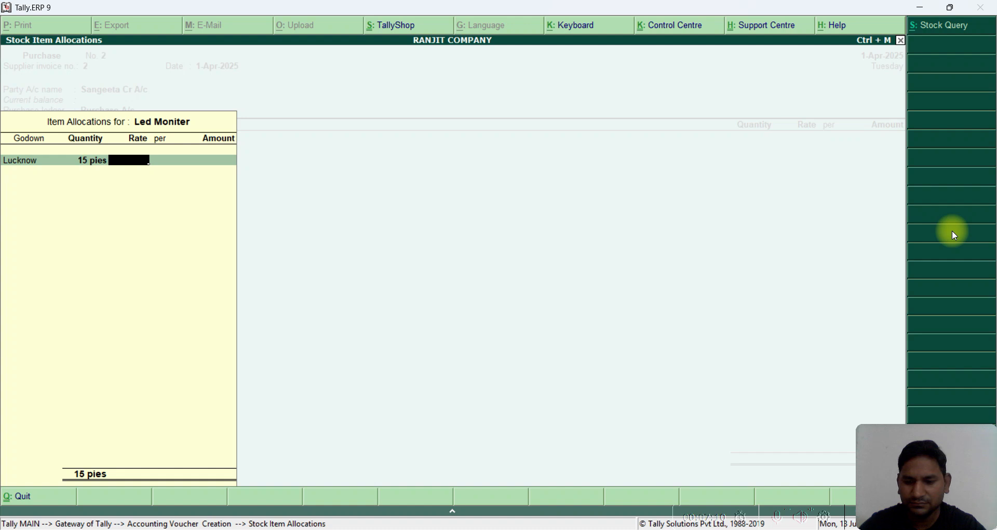
{"action": "type", "text": "25"}
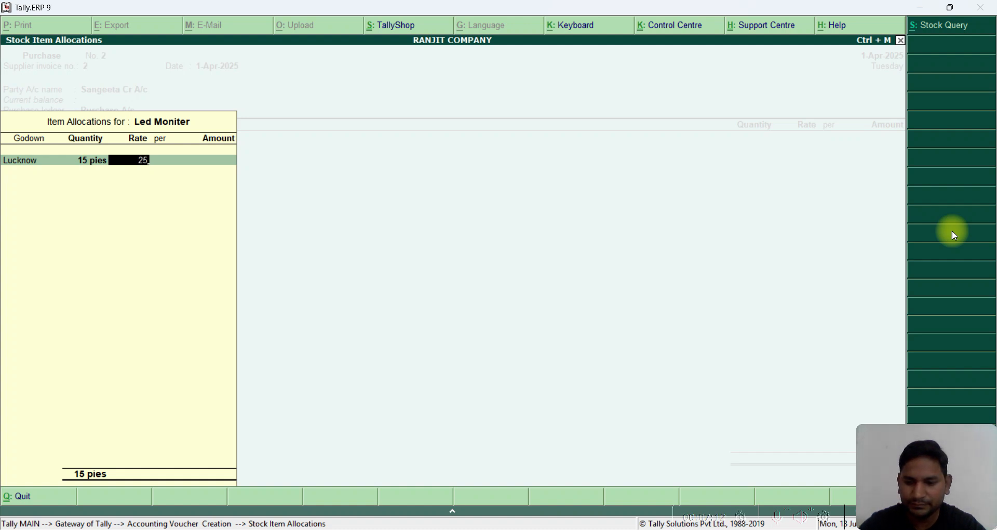
{"action": "key", "text": "BackSpace"}
{"action": "key", "text": "BackSpace"}
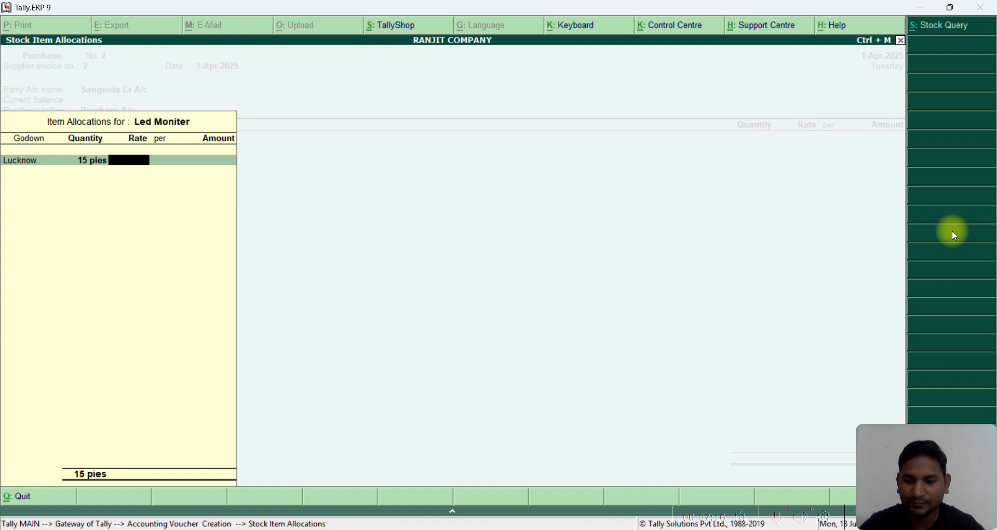
{"action": "type", "text": "150"}
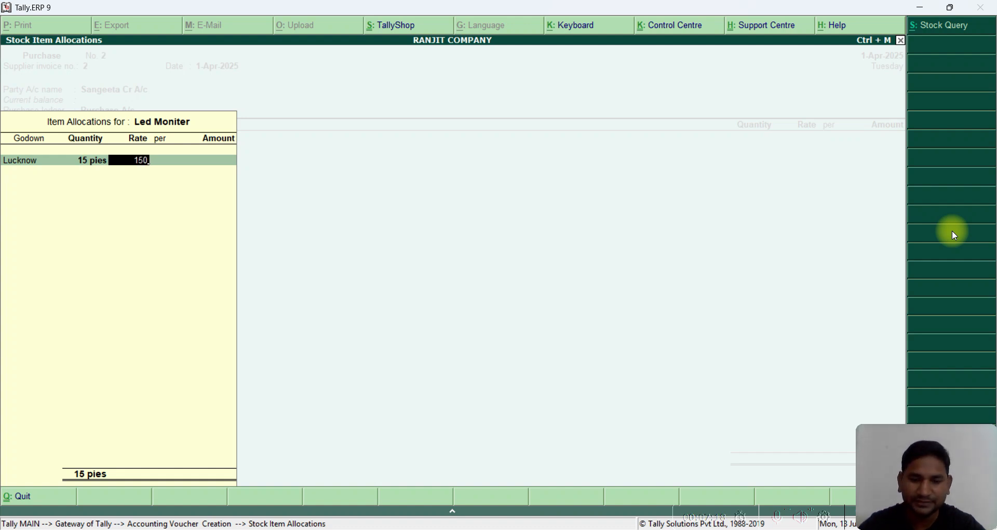
{"action": "key", "text": "Return"}
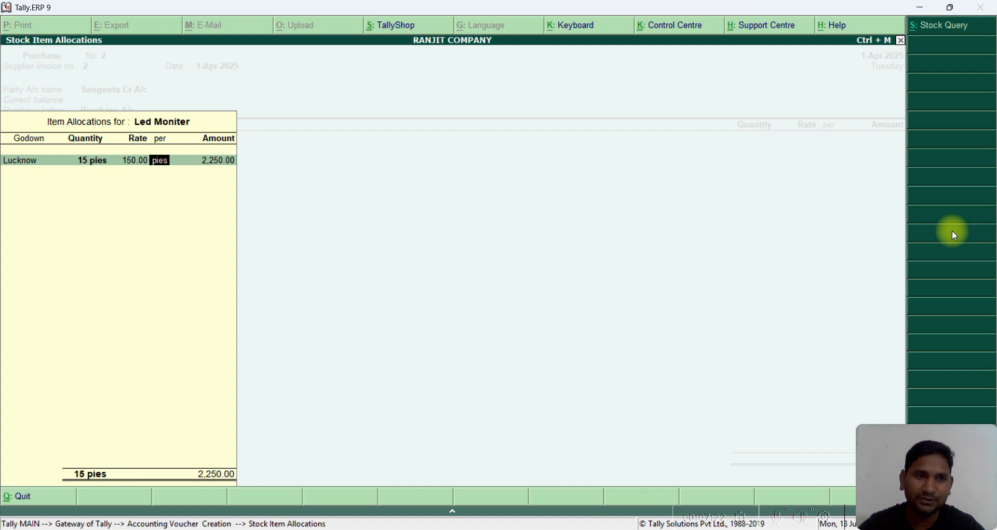
{"action": "key", "text": "Return"}
{"action": "key", "text": "Return"}
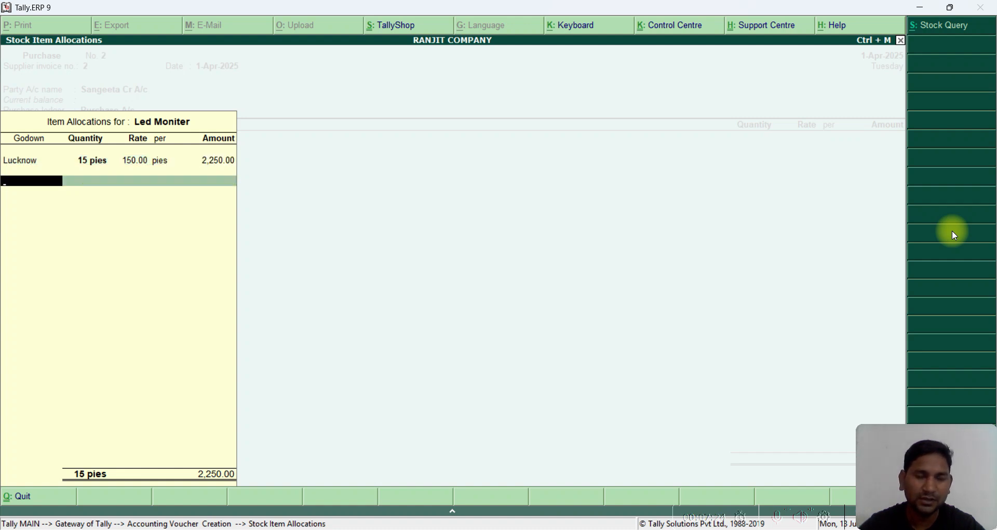
{"action": "key", "text": "Return"}
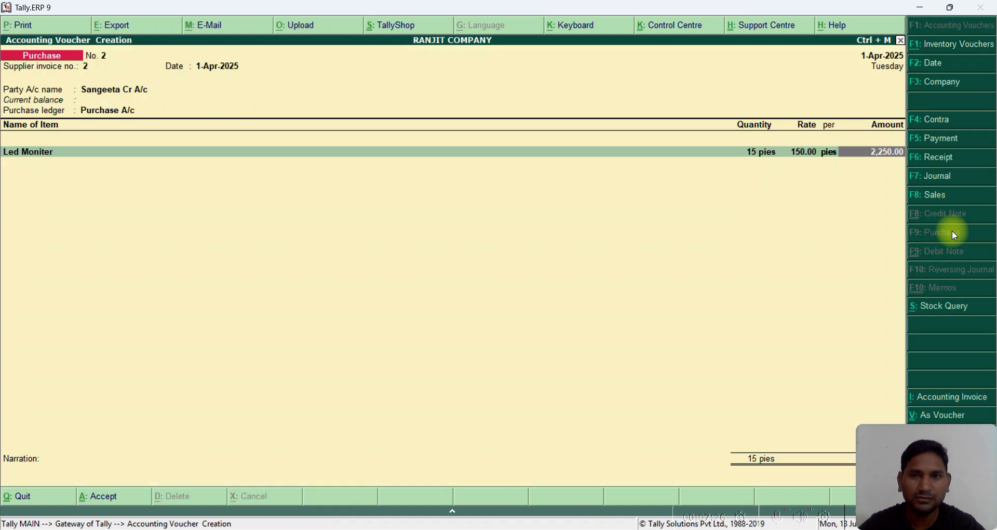
- End the item list after Led Moniter, accept the purchase voucher without narration, and leave voucher entry
{"action": "key", "text": "Return"}
{"action": "key", "text": "Return"}
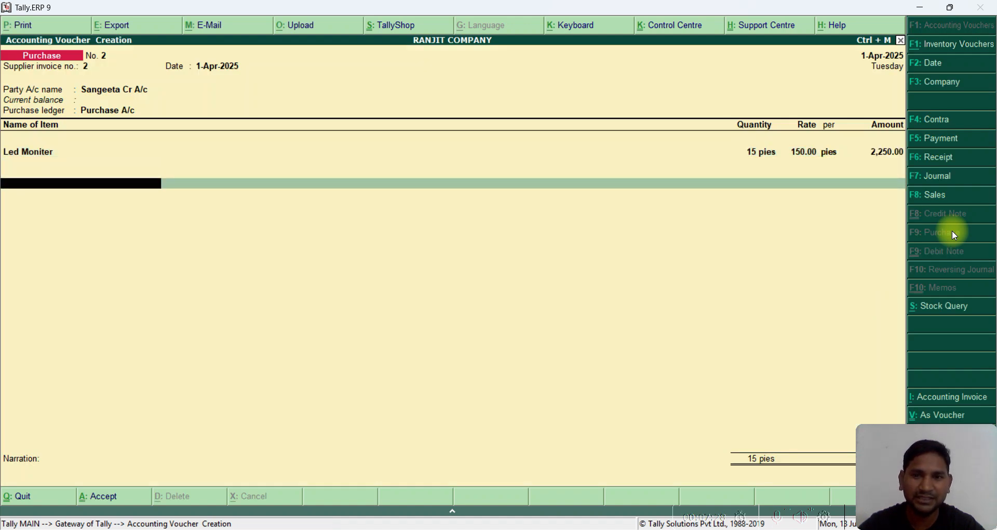
{"action": "key", "text": "Return"}
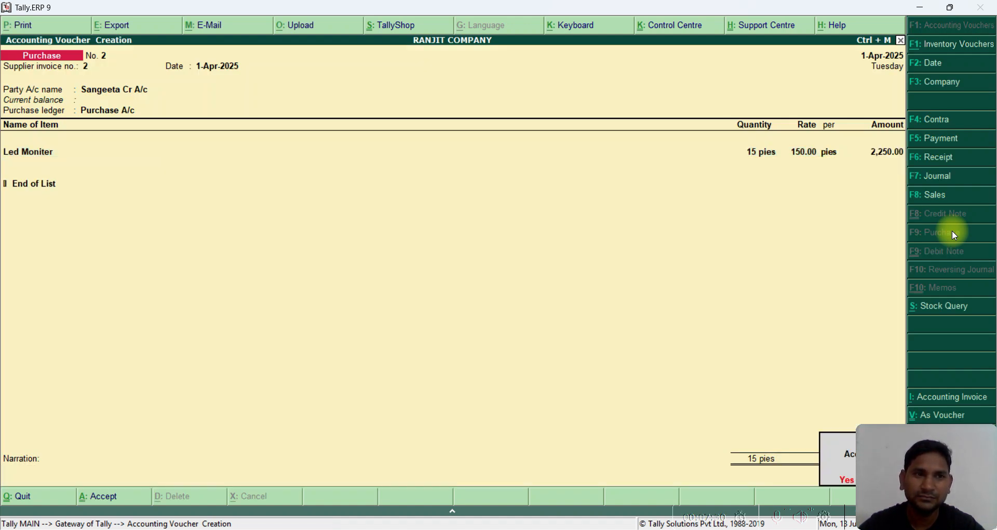
{"action": "key", "text": "Return"}
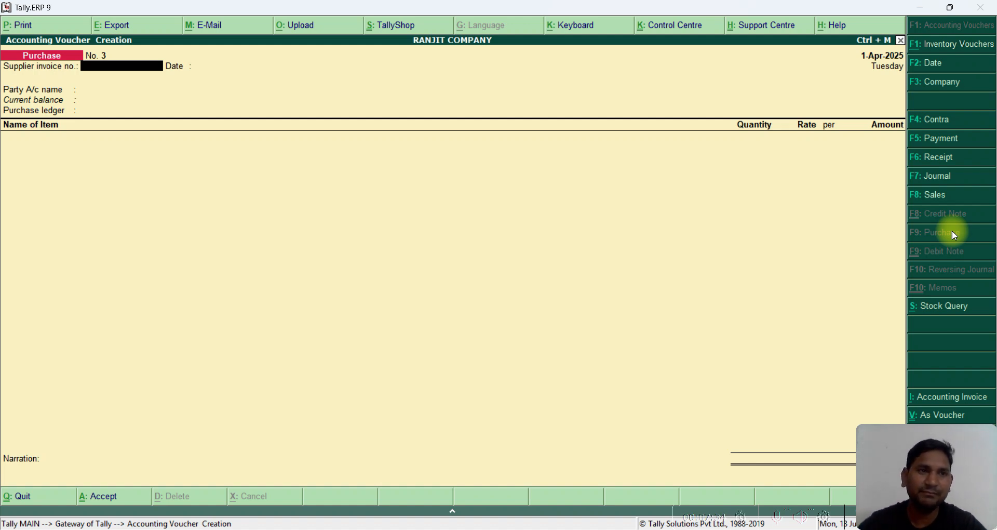
{"action": "key", "text": "Escape"}
{"action": "key", "text": "Return"}
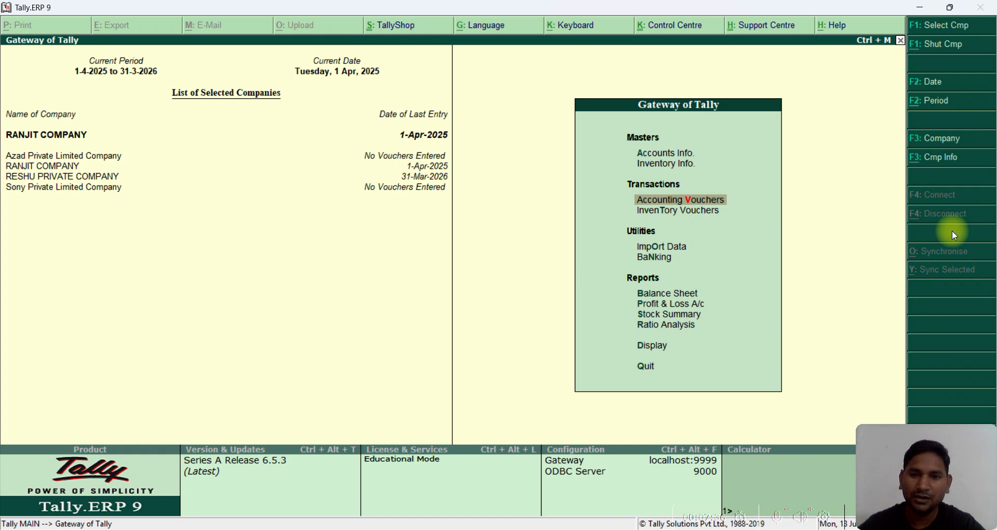
- Check Current Liabilities in the Balance Sheet, and review the Profit & Loss A/c
{"action": "key", "text": "Down"}
{"action": "key", "text": "Down"}
{"action": "key", "text": "Down"}
{"action": "key", "text": "Down"}
{"action": "key", "text": "Down"}
{"action": "key", "text": "Down"}
{"action": "key", "text": "Down"}
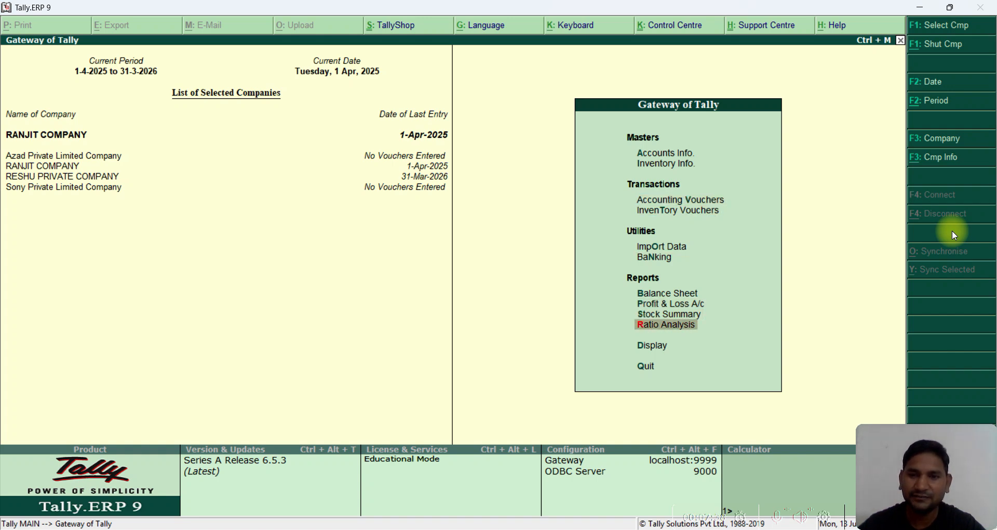
{"action": "key", "text": "Down"}
{"action": "key", "text": "Up"}
{"action": "key", "text": "Up"}
{"action": "key", "text": "Up"}
{"action": "key", "text": "Up"}
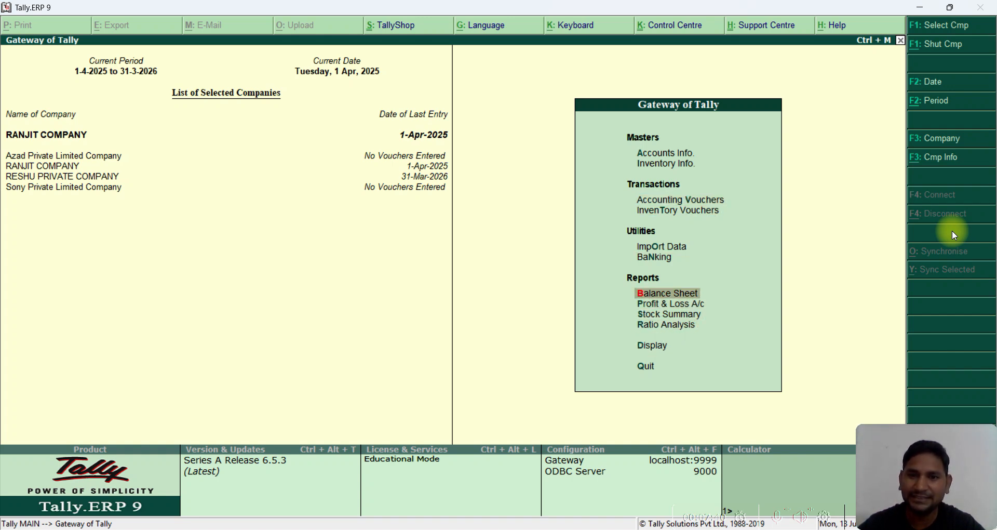
{"action": "key", "text": "Return"}
{"action": "key", "text": "Down"}
{"action": "key", "text": "Down"}
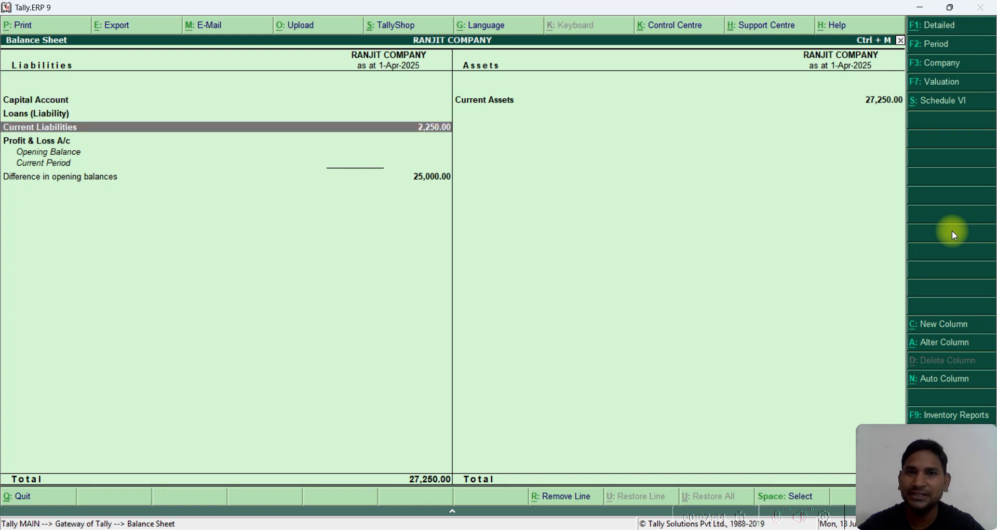
{"action": "key", "text": "Escape"}
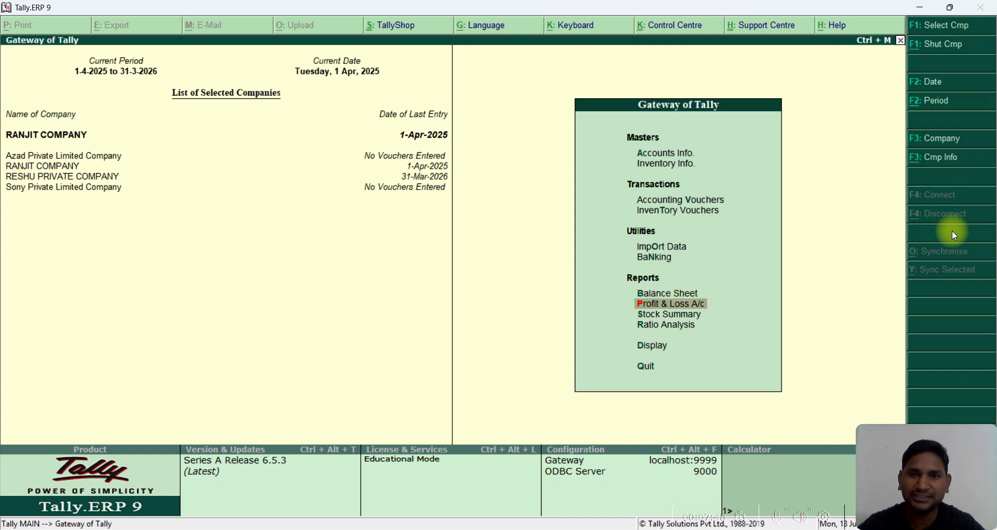
{"action": "key", "text": "Return"}
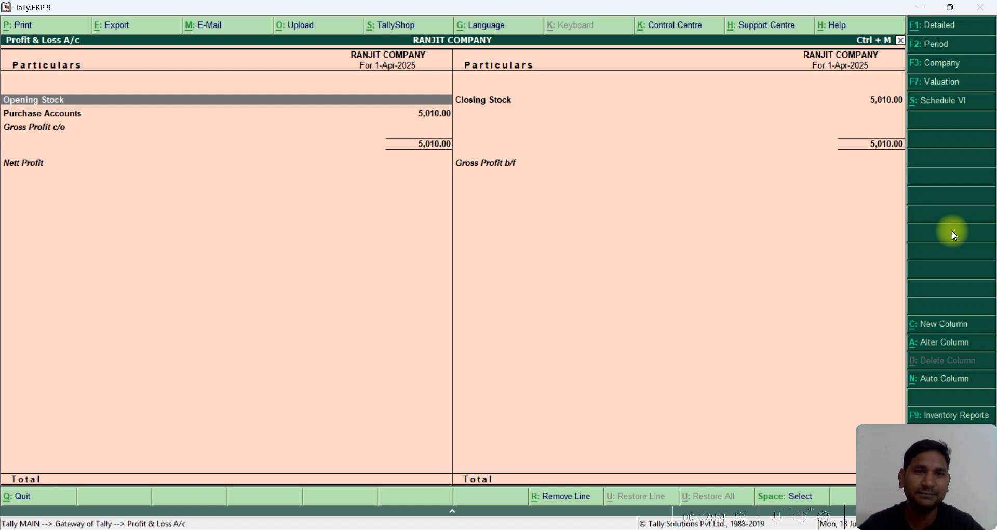
{"action": "key", "text": "Escape"}
- Open the Stock Summary and examine the items in the Electronies group
{"action": "key", "text": "Down"}
{"action": "key", "text": "Down"}
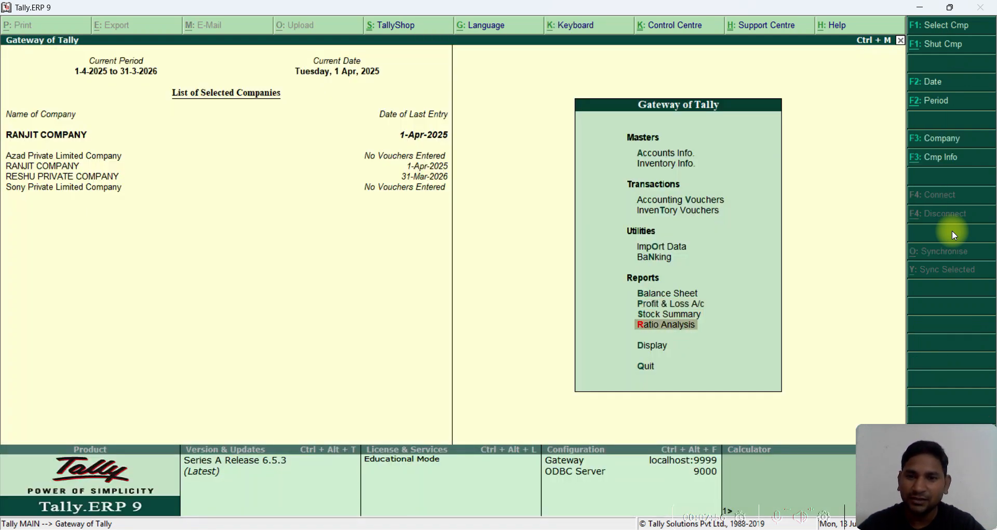
{"action": "key", "text": "Up"}
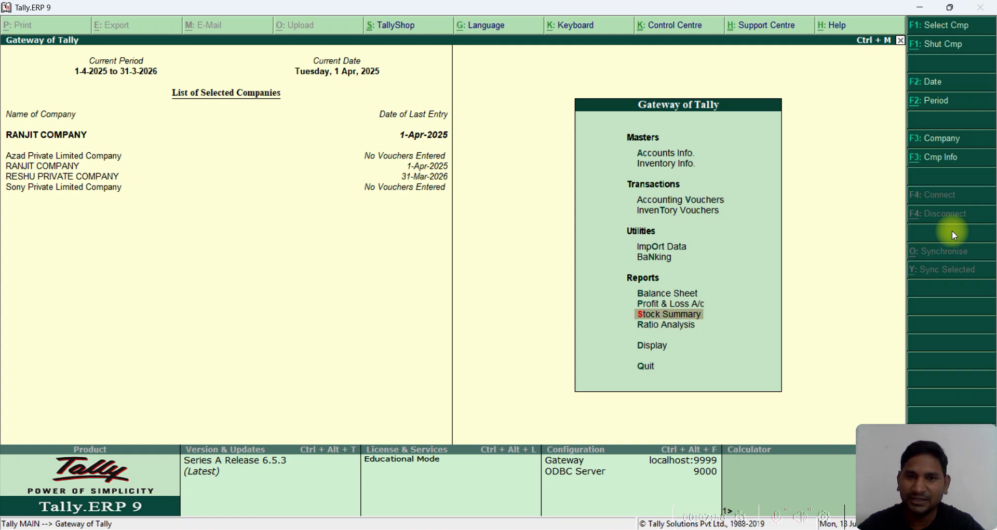
{"action": "key", "text": "Return"}
{"action": "key", "text": "Return"}
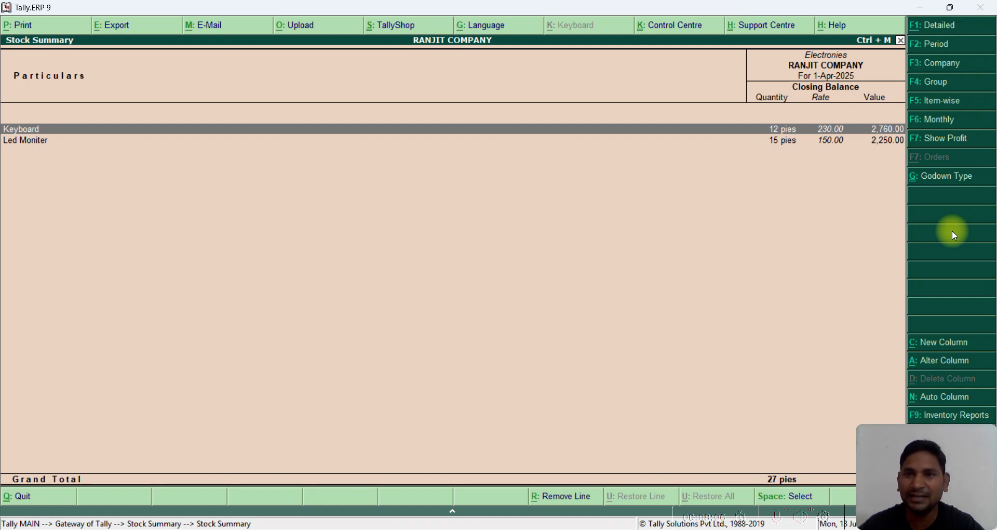
- Trace Led Moniter through its April summary to the purchase voucher, and return to the group-level Stock Summary without altering the voucher
{"action": "key", "text": "Down"}
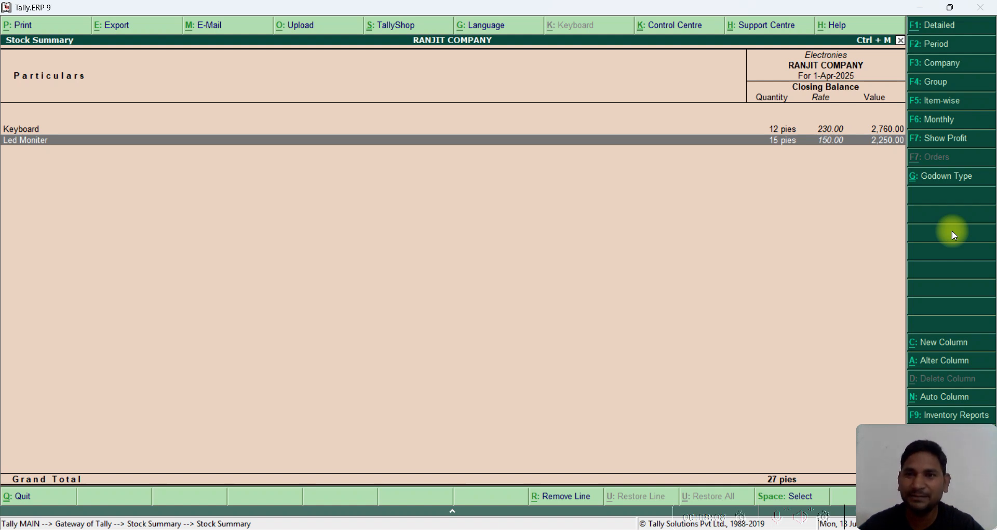
{"action": "key", "text": "Return"}
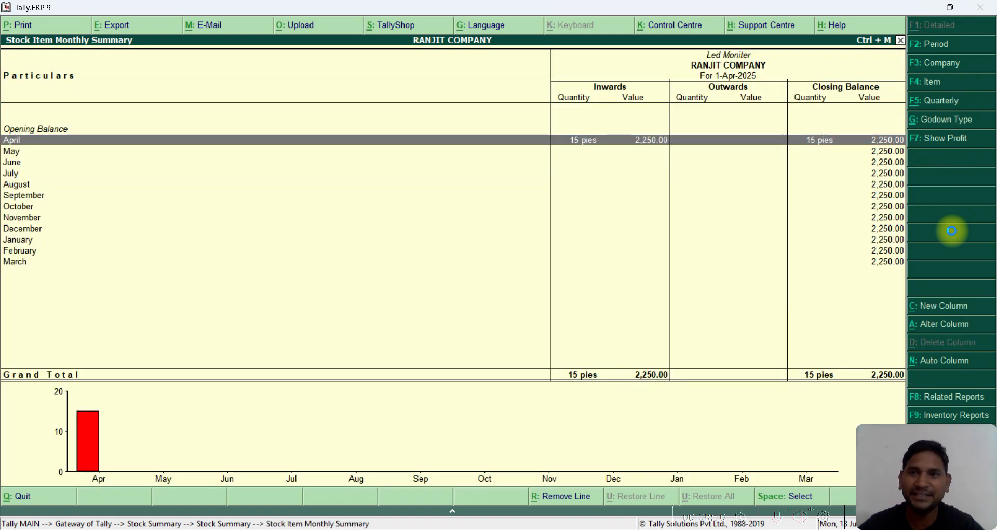
{"action": "key", "text": "Return"}
{"action": "key", "text": "Return"}
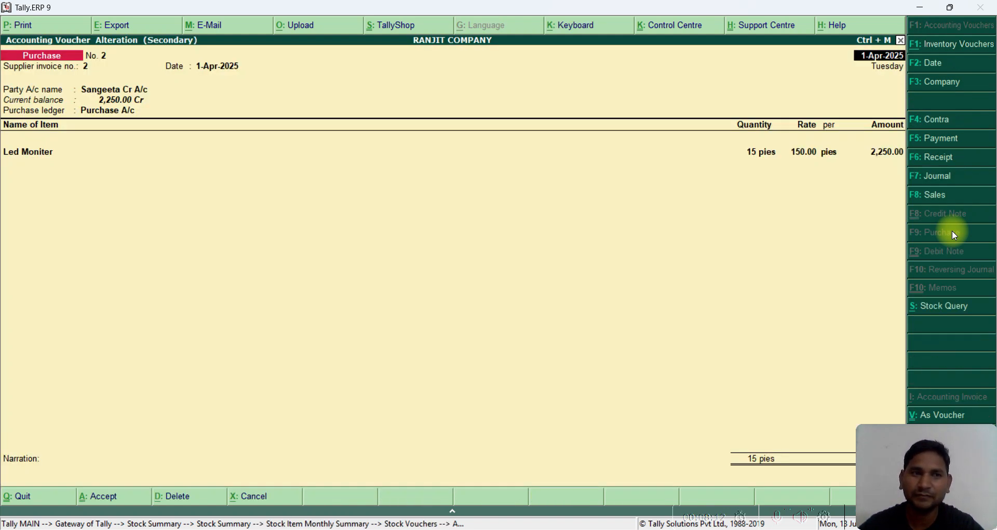
{"action": "key", "text": "Escape"}
{"action": "key", "text": "Return"}
{"action": "key", "text": "Escape"}
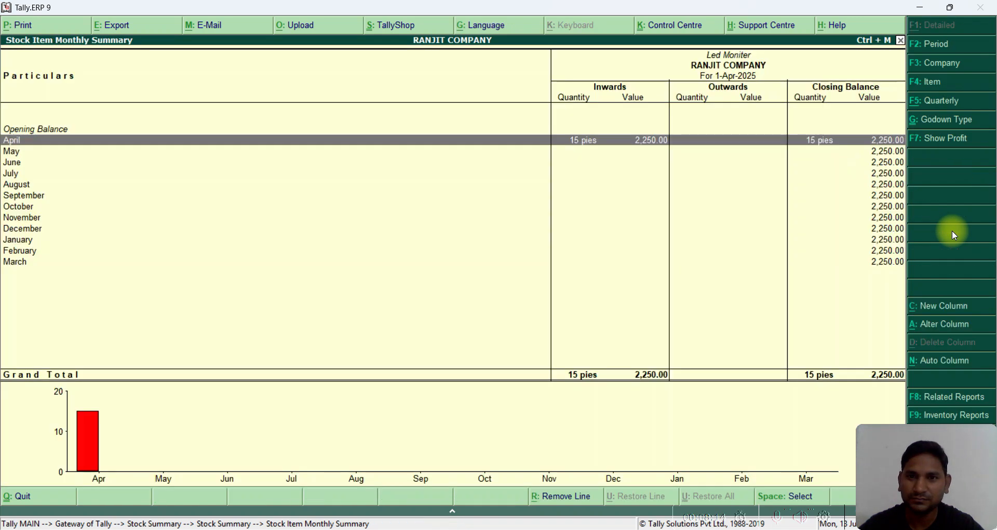
{"action": "key", "text": "Escape"}
{"action": "key", "text": "Escape"}
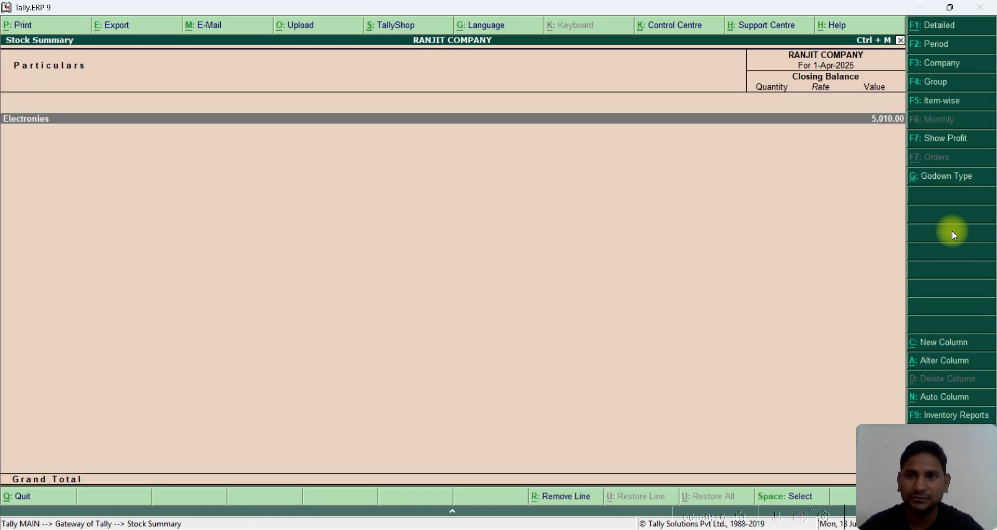
- Open the Ratio Analysis report and examine the principal groups from Working Capital down to Purchase Accounts and Stock-in-Hand
{"action": "key", "text": "Escape"}
{"action": "key", "text": "Down"}
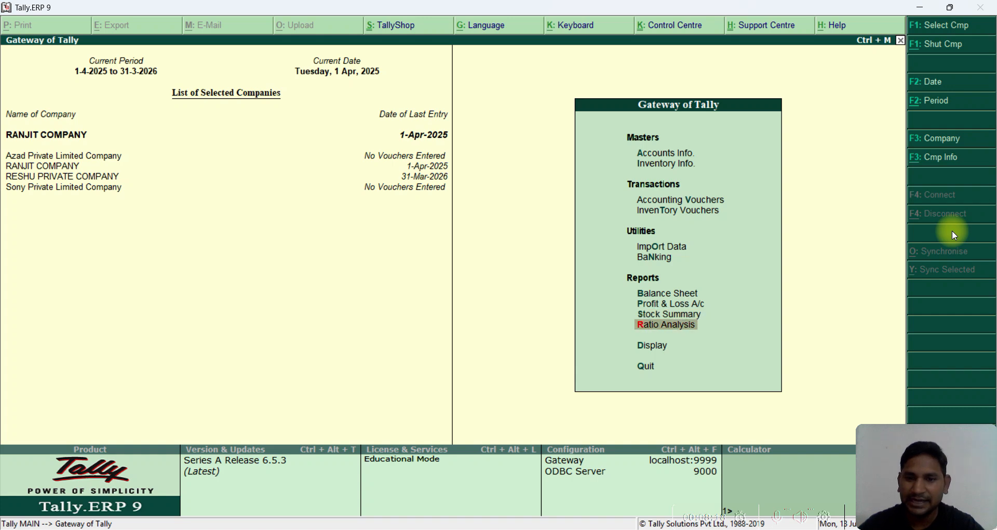
{"action": "key", "text": "Return"}
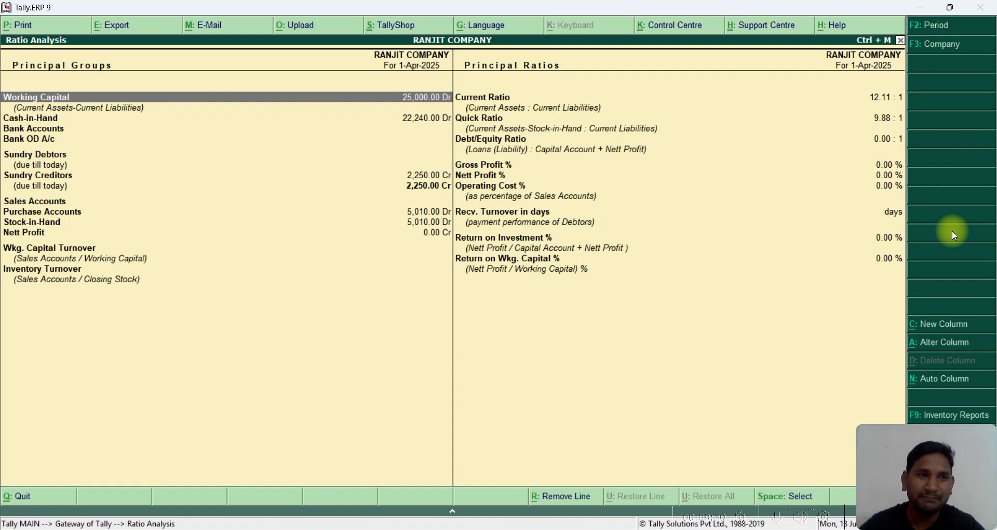
{"action": "key", "text": "Down"}
{"action": "key", "text": "Down"}
{"action": "key", "text": "Down"}
{"action": "key", "text": "Down"}
{"action": "key", "text": "Down"}
{"action": "key", "text": "Down"}
{"action": "key", "text": "Down"}
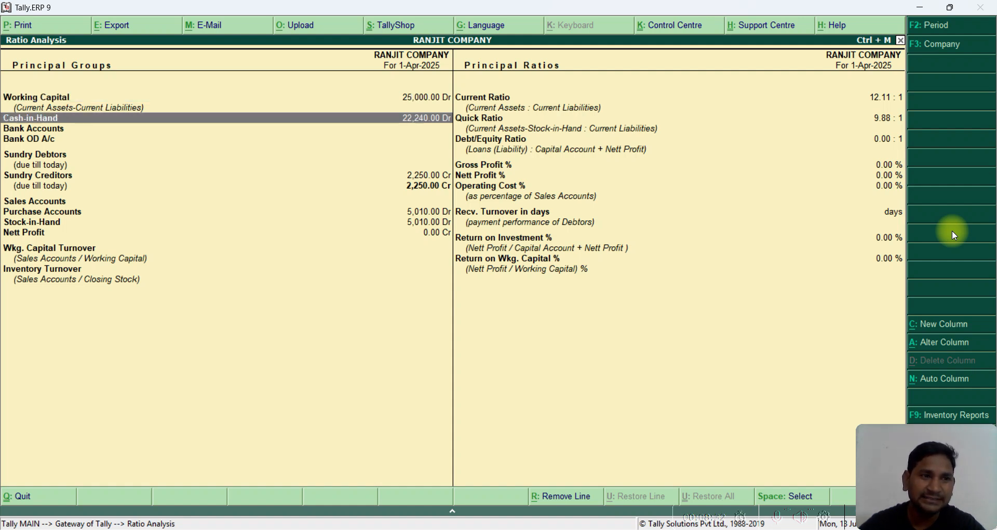
{"action": "key", "text": "Down"}
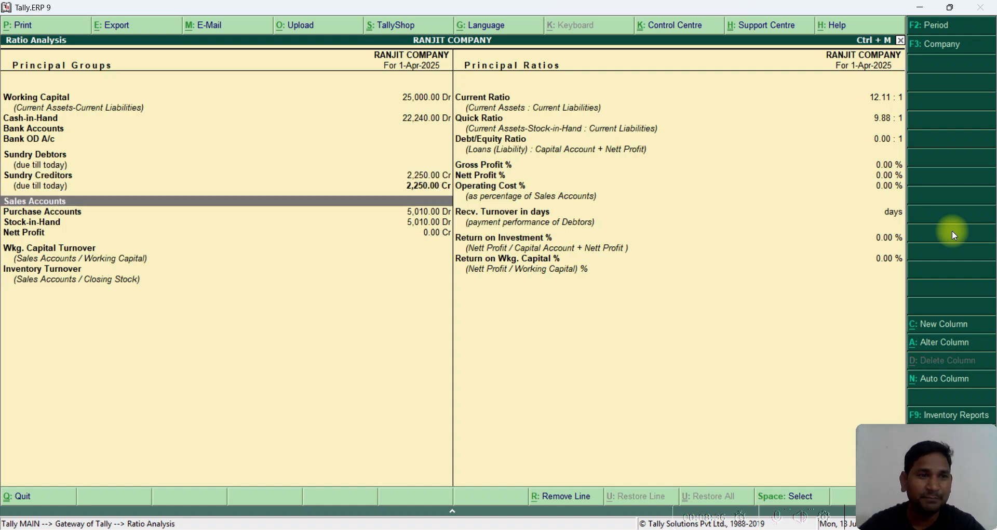
{"action": "key", "text": "Down"}
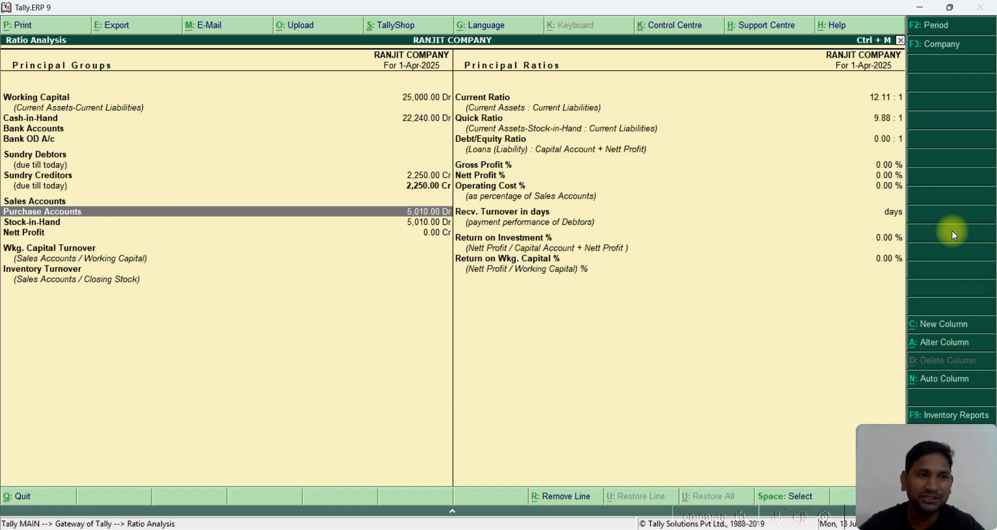
{"action": "key", "text": "Down"}
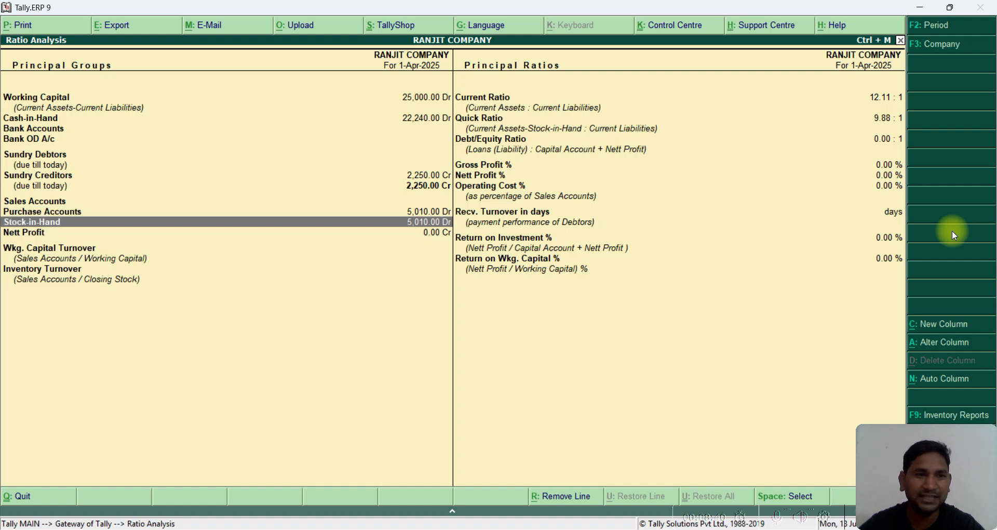
{"action": "key", "text": "Up"}
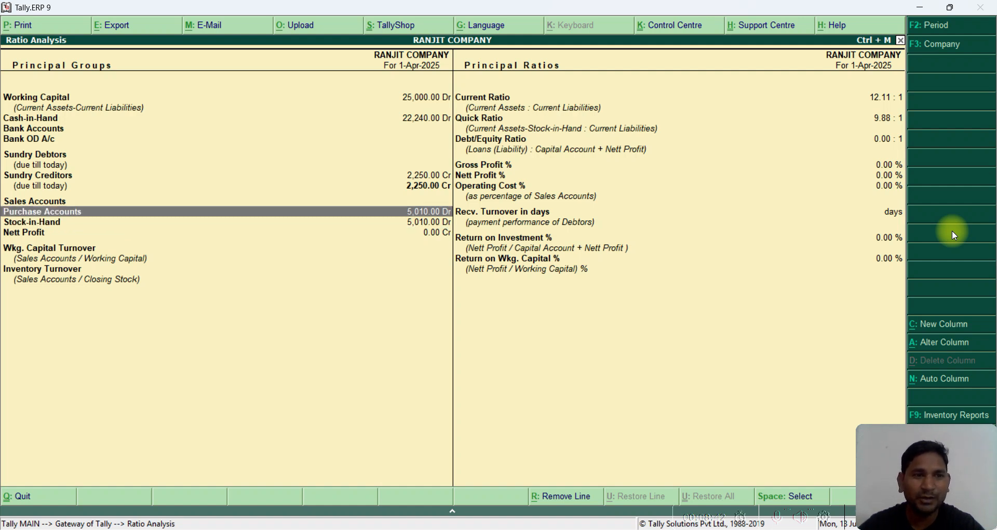
{"action": "key", "text": "Down"}
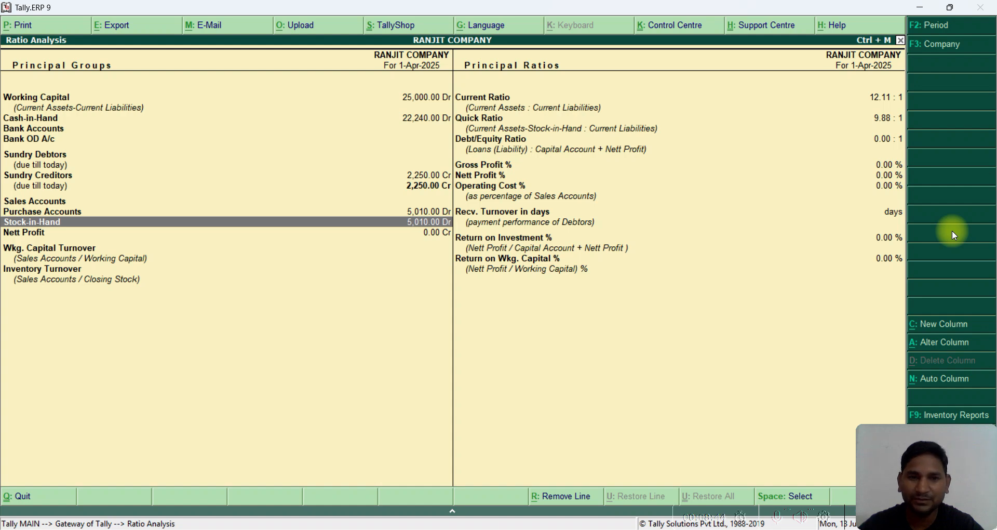
- Drill from Stock-in-Hand into the Electronies group's items, and return to the Gateway of Tally
{"action": "key", "text": "Return"}
{"action": "key", "text": "Return"}
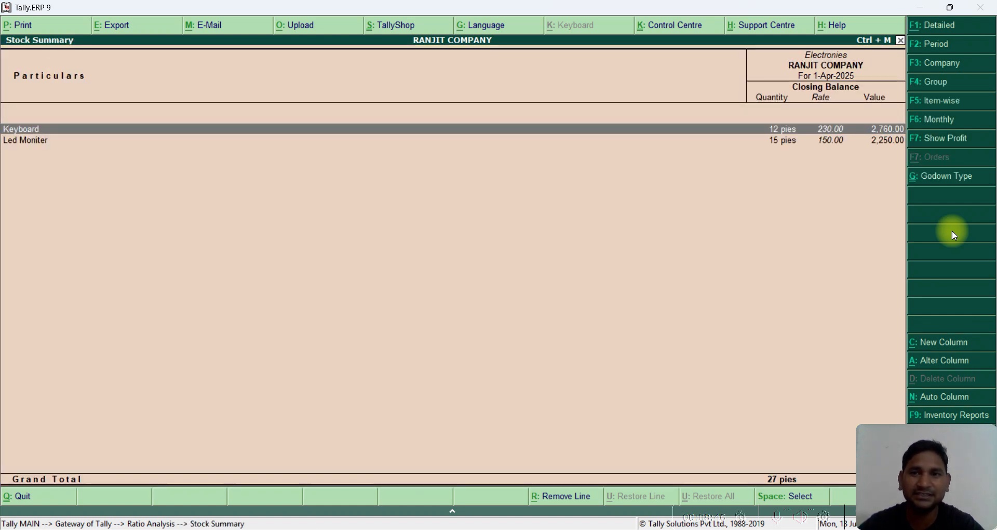
{"action": "key", "text": "Escape"}
{"action": "key", "text": "Escape"}
{"action": "key", "text": "Escape"}
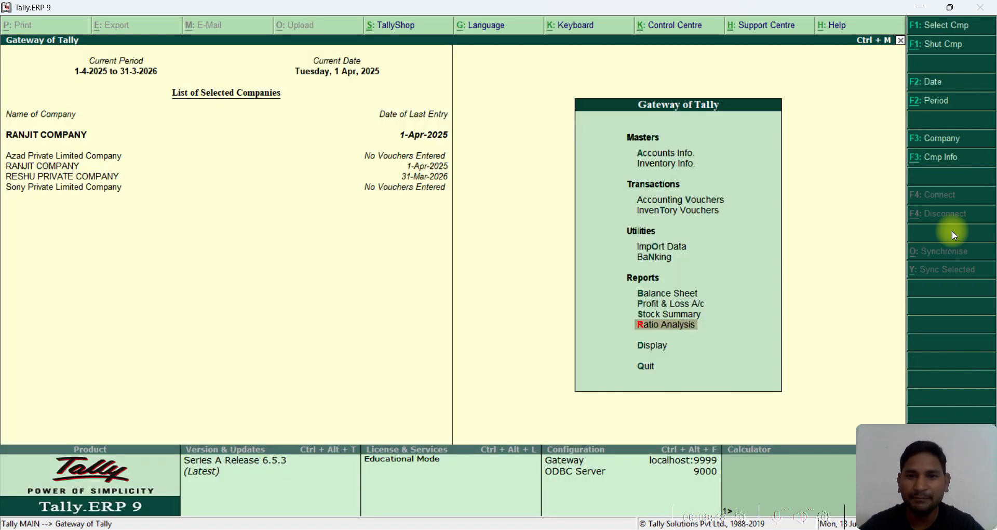
- Open the Account Books list from the Display reports
{"action": "key", "text": "Down"}
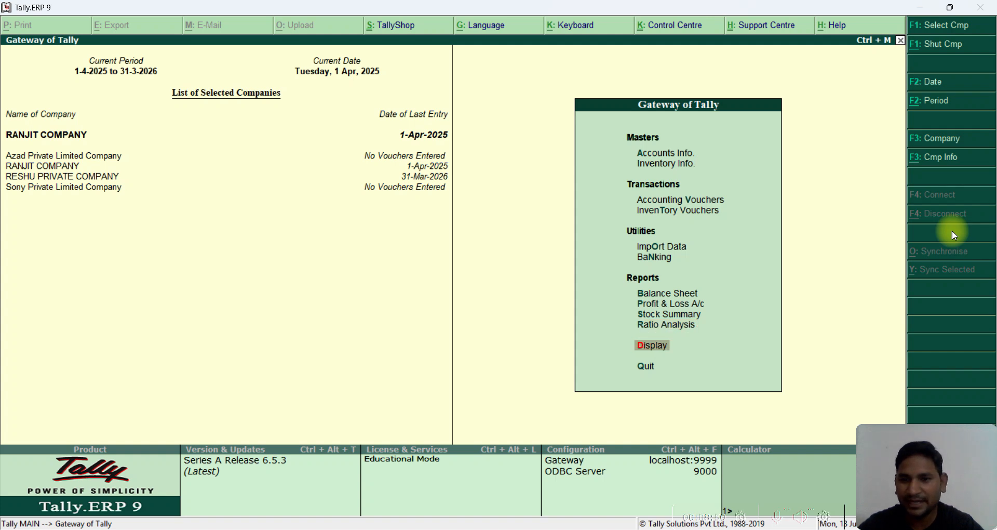
{"action": "key", "text": "Return"}
{"action": "key", "text": "Up"}
{"action": "key", "text": "Up"}
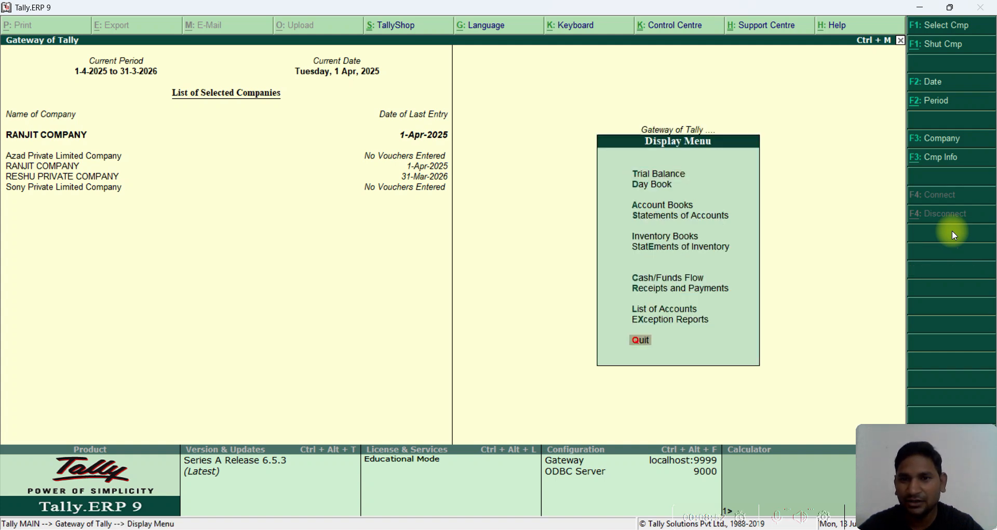
{"action": "key", "text": "Up"}
{"action": "key", "text": "Up"}
{"action": "key", "text": "Up"}
{"action": "key", "text": "Up"}
{"action": "key", "text": "Up"}
{"action": "key", "text": "Up"}
{"action": "key", "text": "Up"}
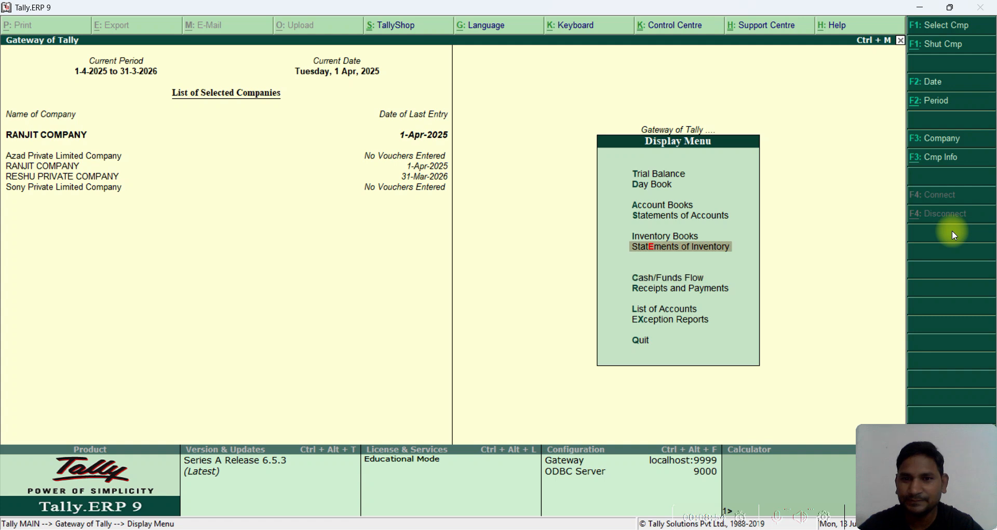
{"action": "key", "text": "Return"}
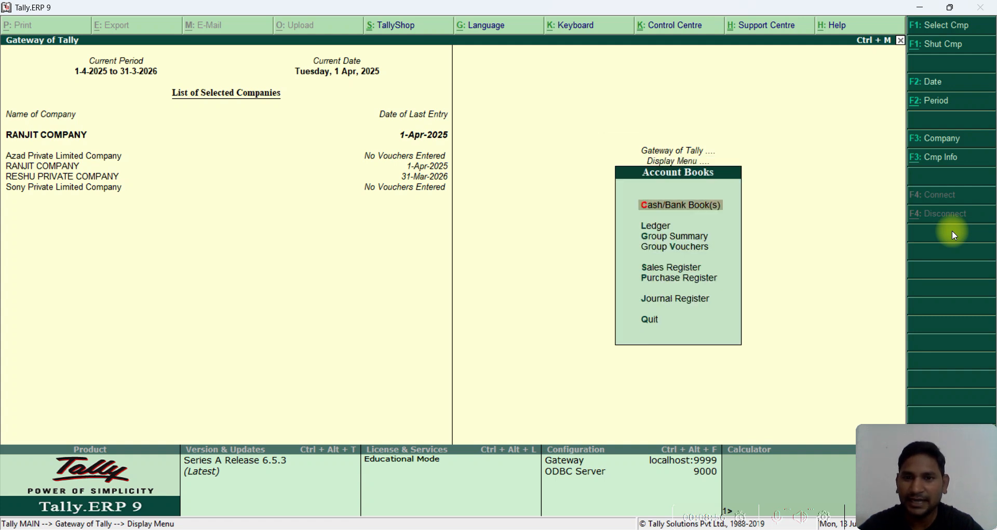
- Open the Purchase Register and list all purchase vouchers for April 2025
{"action": "key", "text": "Down"}
{"action": "key", "text": "Down"}
{"action": "key", "text": "Down"}
{"action": "key", "text": "Down"}
{"action": "key", "text": "Down"}
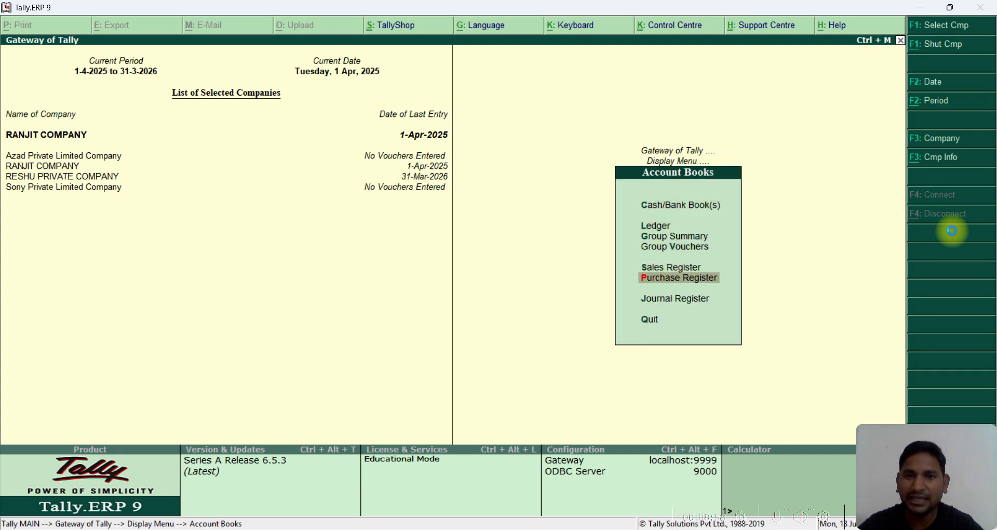
{"action": "key", "text": "Return"}
{"action": "key", "text": "Return"}
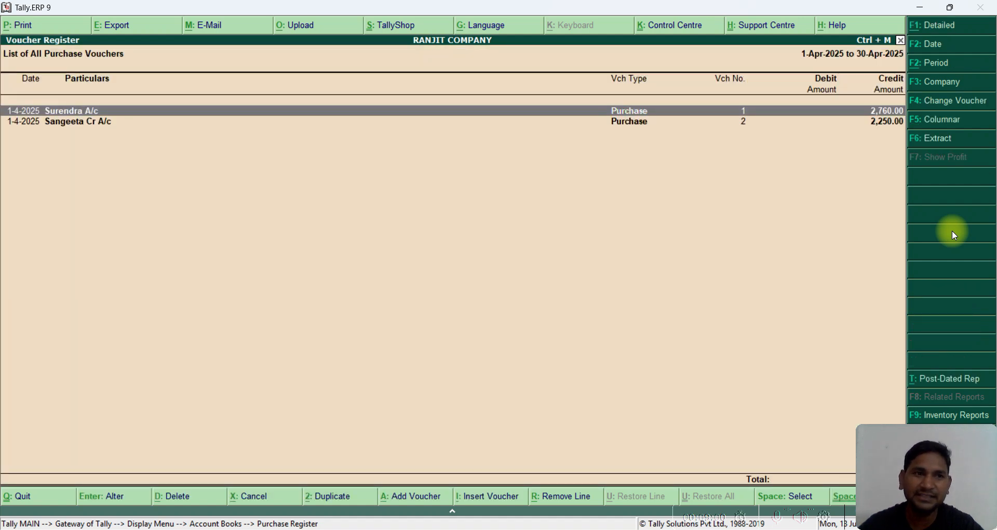
- Review purchase voucher no. 2, leave it unaltered, and return to the Gateway of Tally
{"action": "key", "text": "Down"}
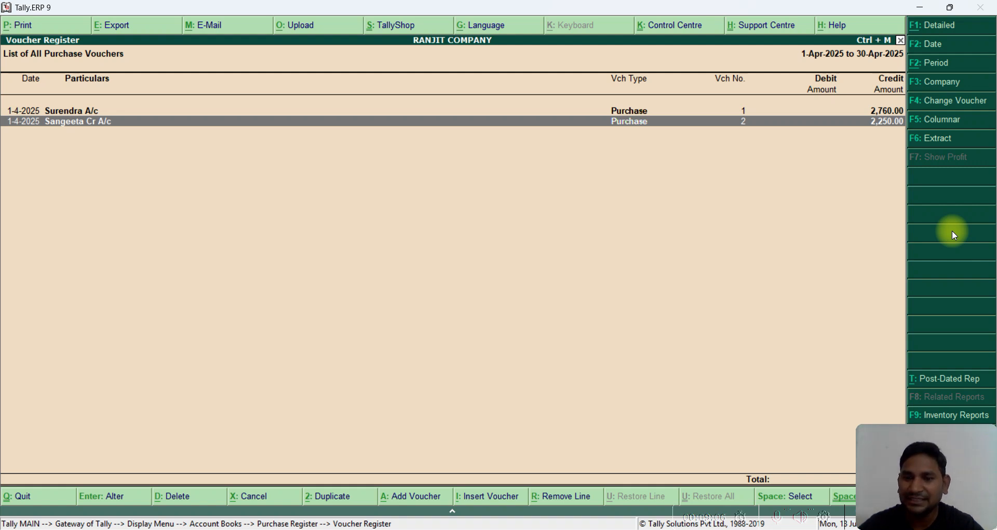
{"action": "key", "text": "Return"}
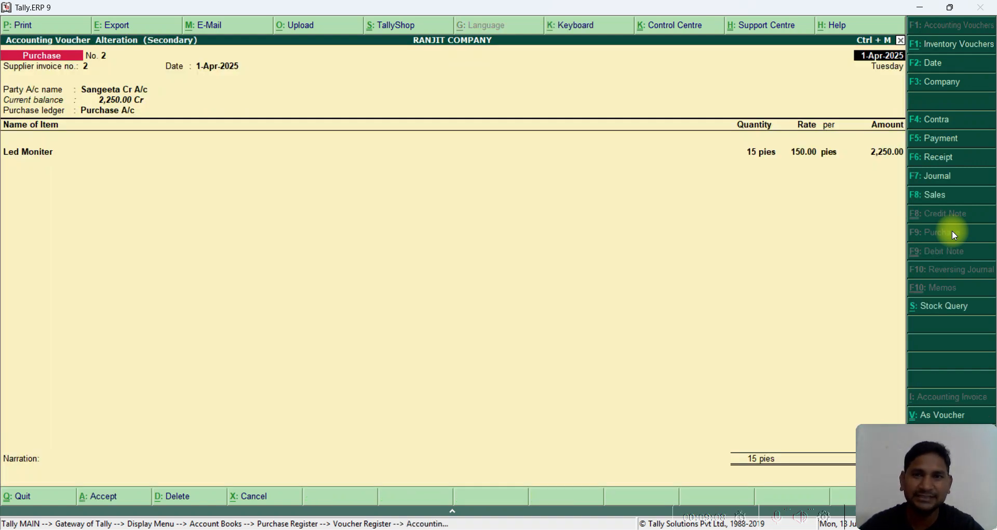
{"action": "key", "text": "Escape"}
{"action": "key", "text": "Return"}
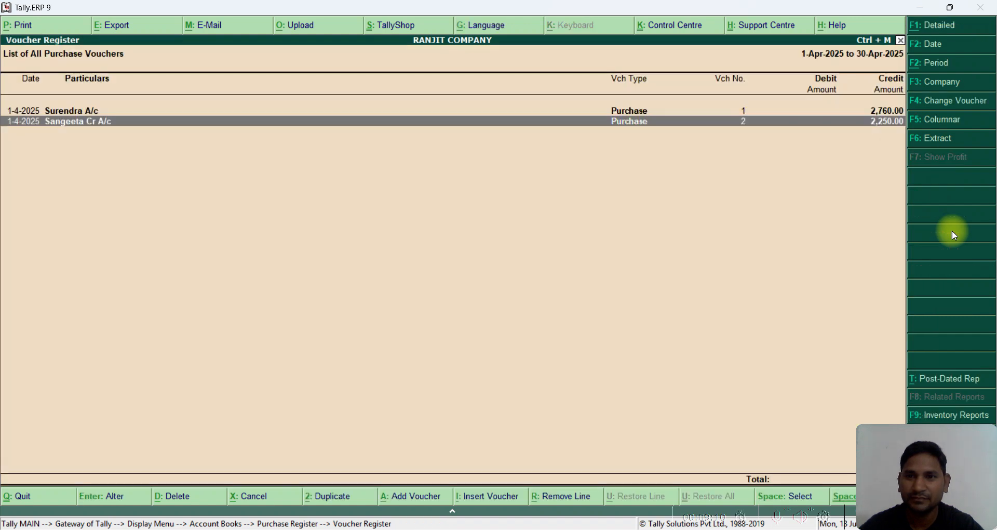
{"action": "key", "text": "Escape"}
{"action": "key", "text": "Escape"}
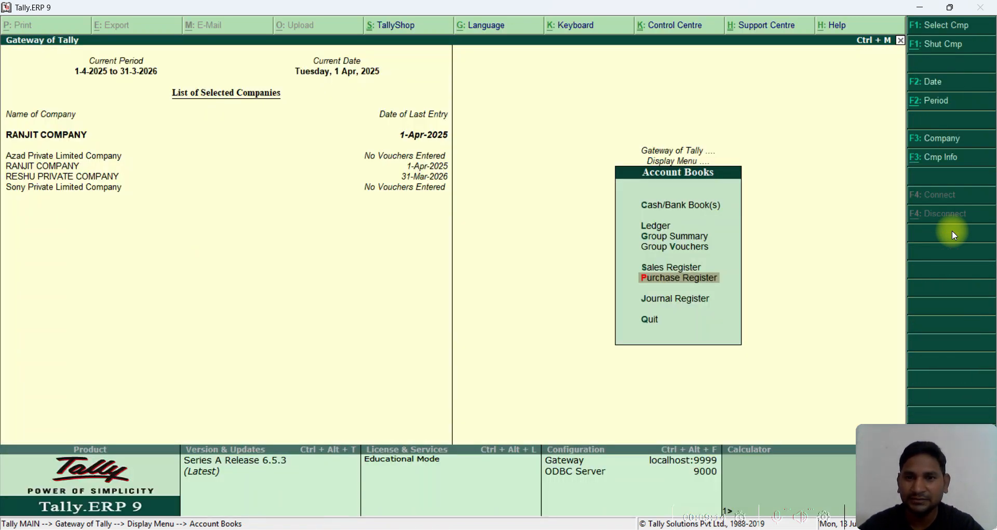
{"action": "key", "text": "Escape"}
{"action": "key", "text": "Escape"}
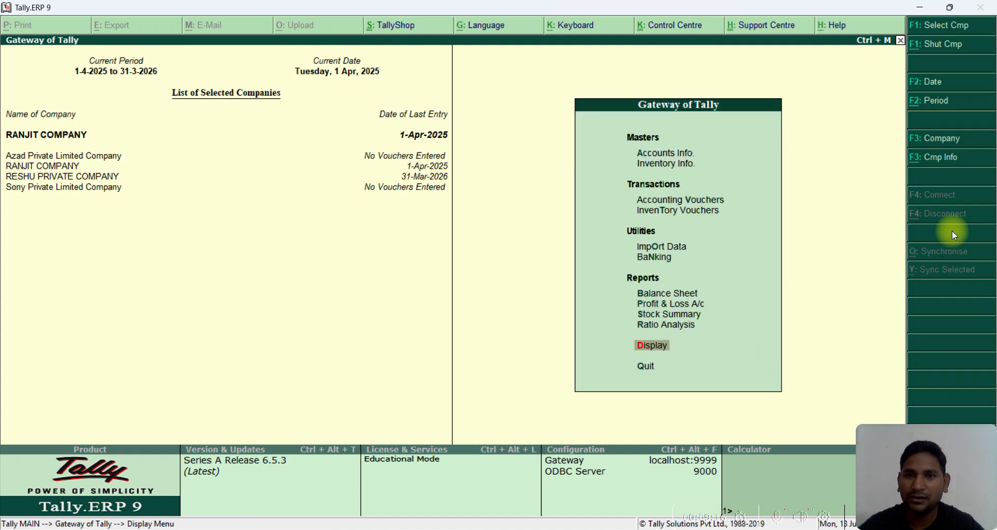
- Open accounting voucher entry and switch it to a new Payment voucher
{"action": "key", "text": "Up"}
{"action": "key", "text": "Up"}
{"action": "key", "text": "Up"}
{"action": "key", "text": "Up"}
{"action": "key", "text": "Up"}
{"action": "key", "text": "Up"}
{"action": "key", "text": "Up"}
{"action": "key", "text": "Up"}
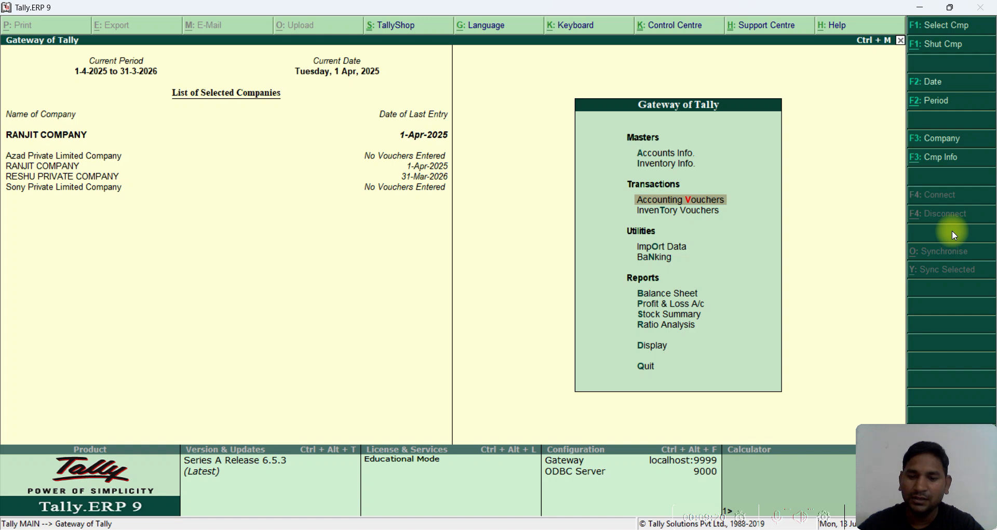
{"action": "key", "text": "Return"}
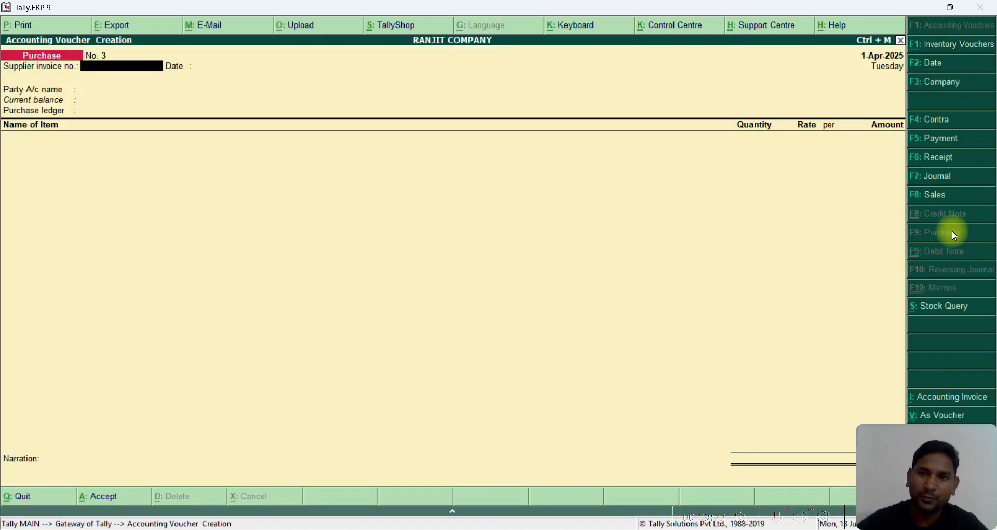
{"action": "left_click", "coordinate": [933, 146]}
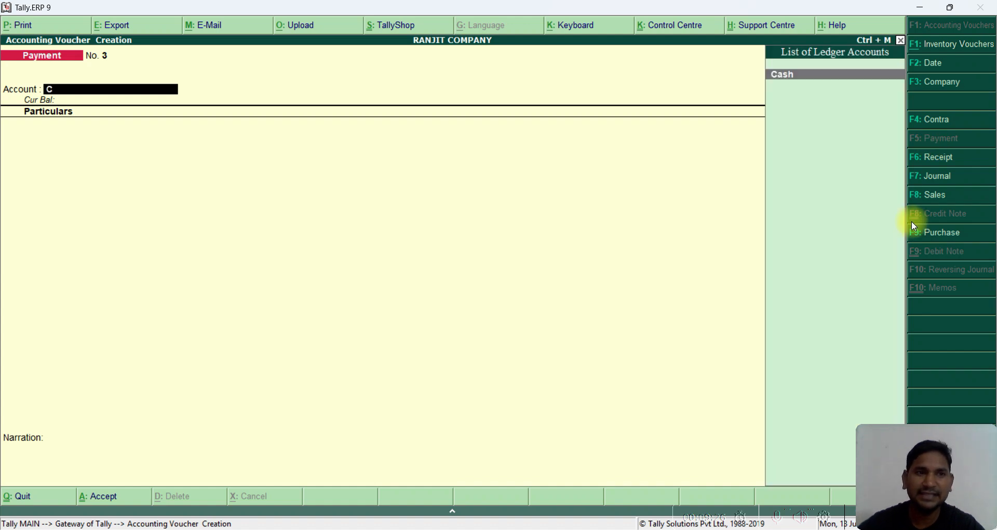
- Record a payment of 2250 from Cash to the Led Moniter supplier's ledger, and accept the voucher without narration
{"action": "key", "text": "Return"}
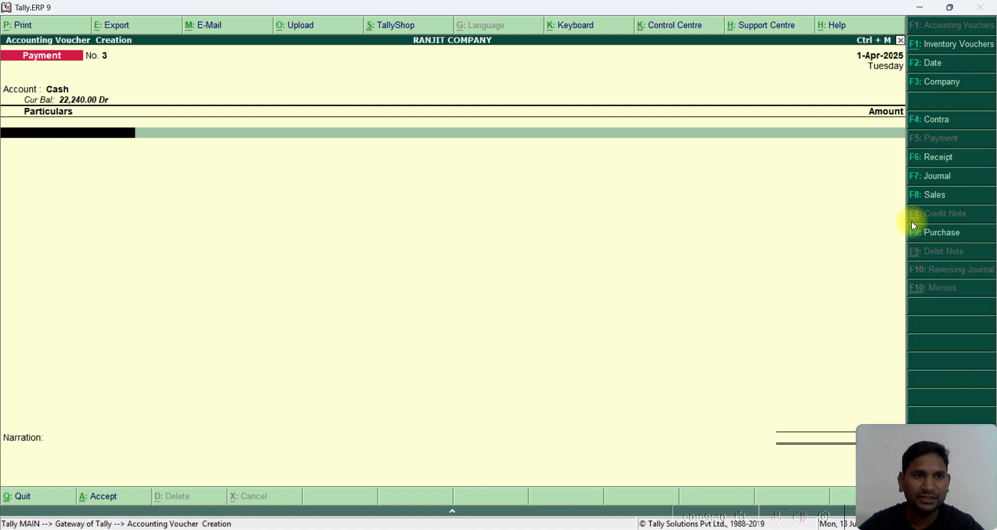
{"action": "type", "text": "S"}
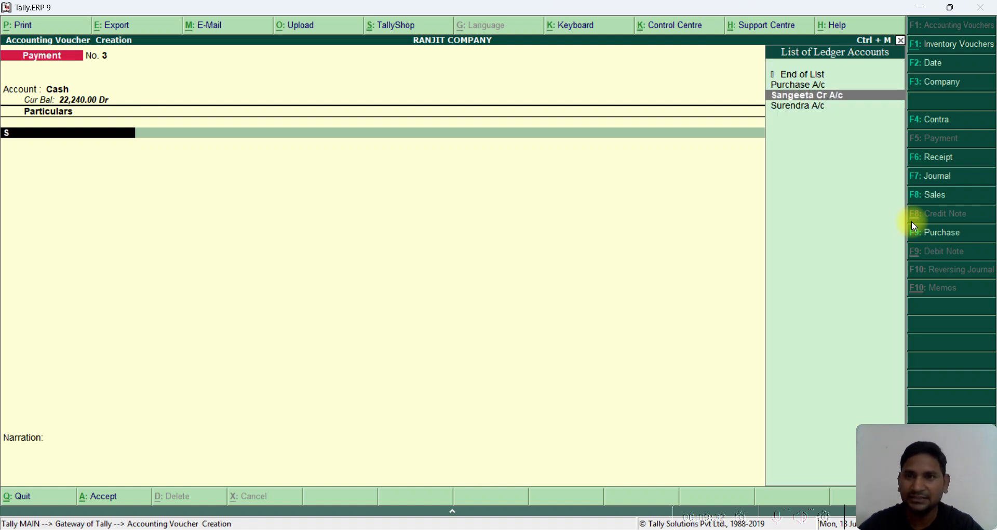
{"action": "key", "text": "Return"}
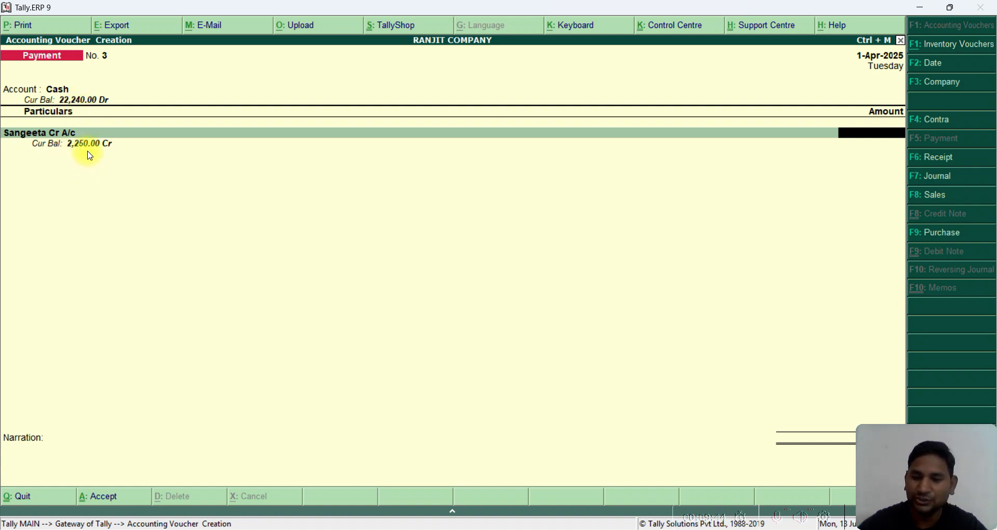
{"action": "type", "text": "2"}
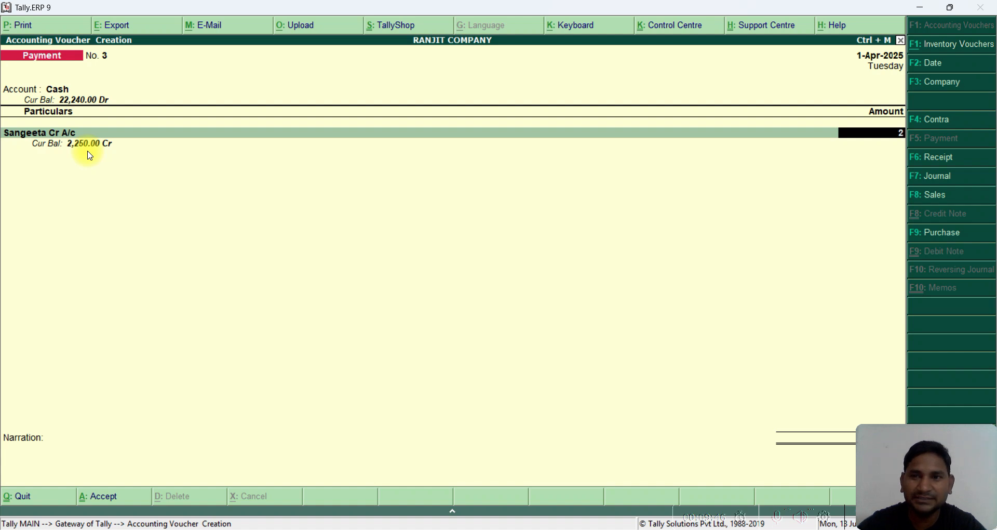
{"action": "type", "text": "25"}
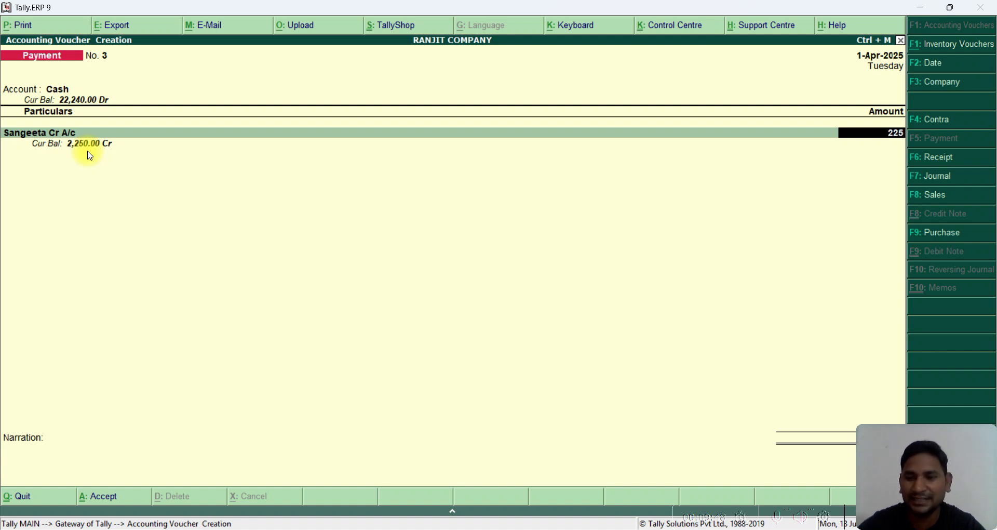
{"action": "type", "text": "0"}
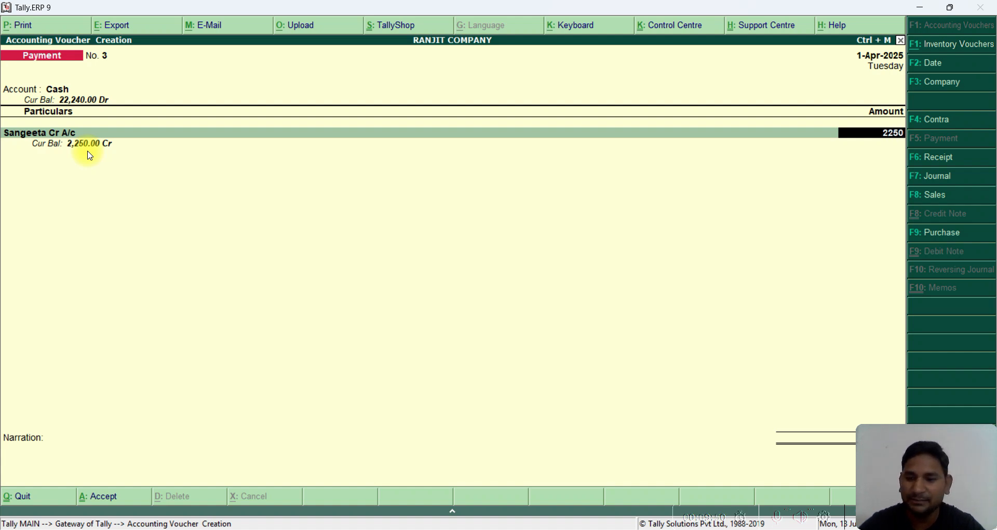
{"action": "key", "text": "Return"}
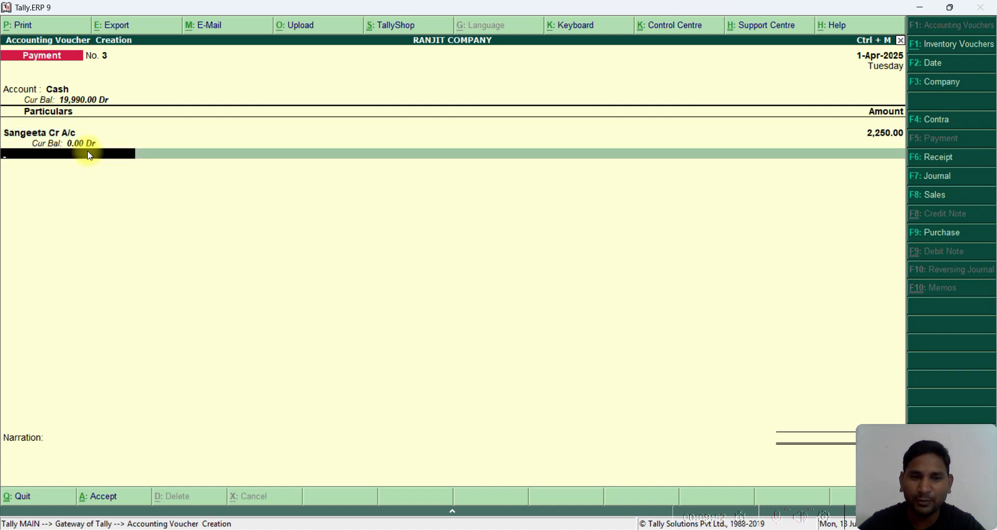
{"action": "key", "text": "Return"}
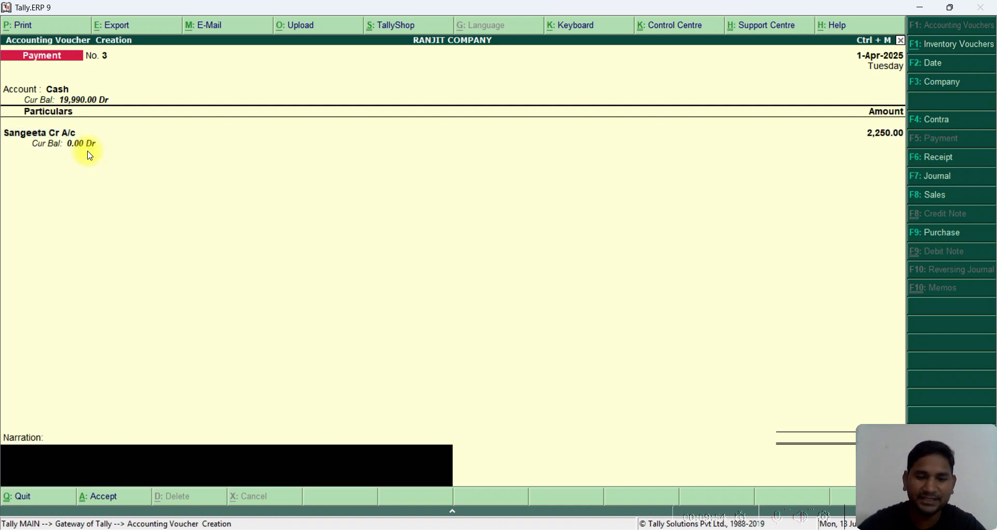
{"action": "key", "text": "Return"}
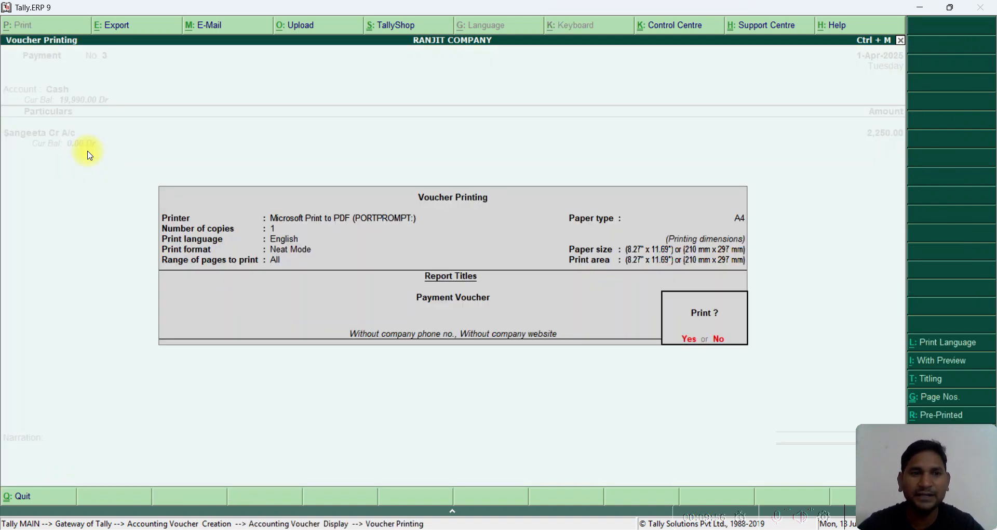
- Print the payment voucher to a PDF on the Desktop, naming the file with the supplier's first name followed by "cash"
{"action": "key", "text": "Return"}
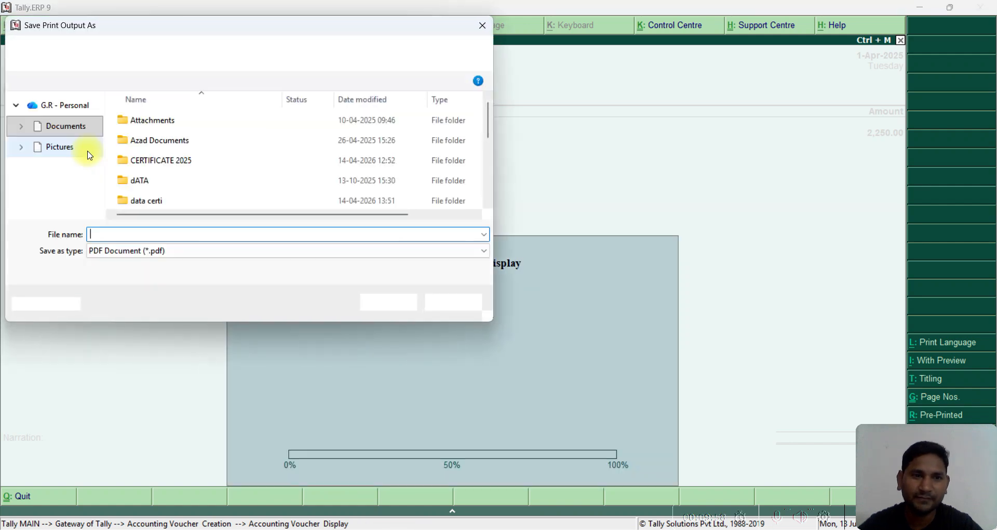
{"action": "type", "text": "san"}
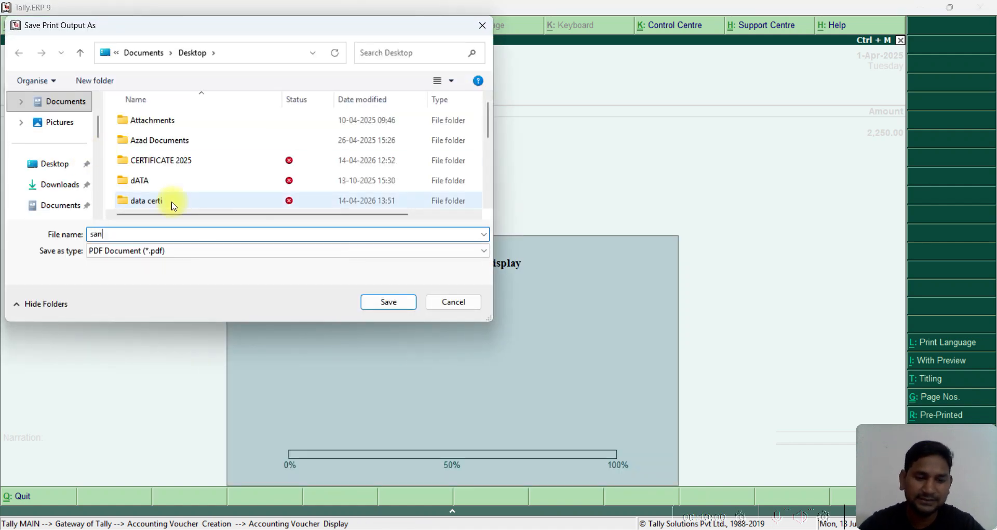
{"action": "type", "text": "geeta"}
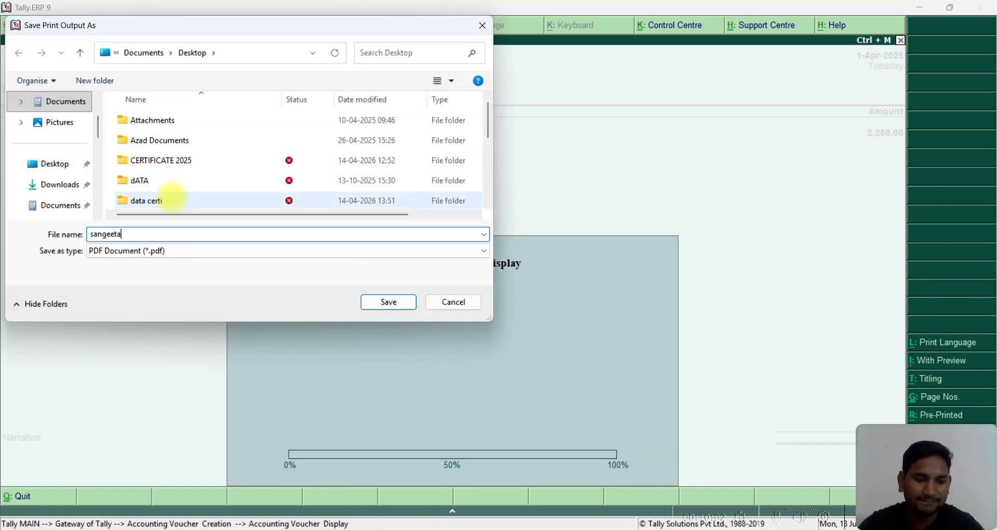
{"action": "type", "text": " cash"}
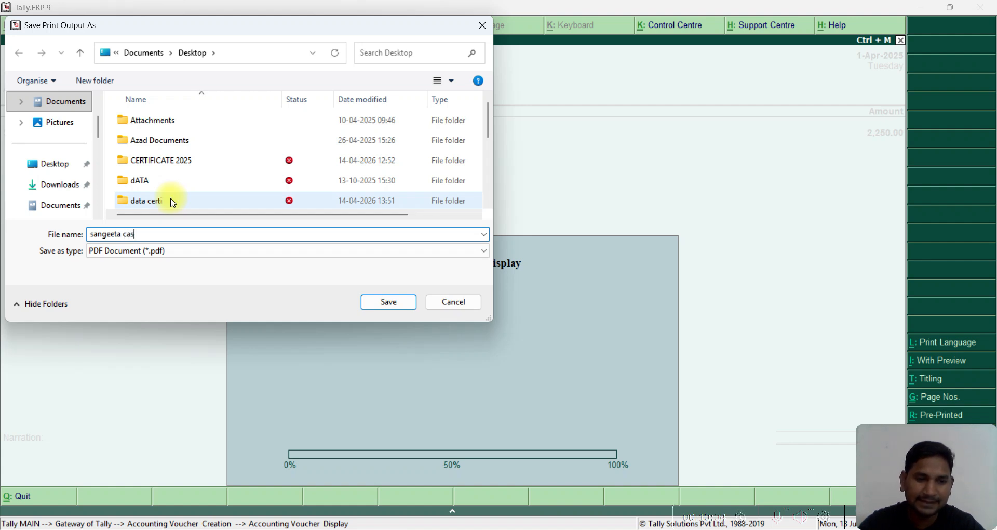
{"action": "left_click", "coordinate": [58, 164]}
{"action": "left_click", "coordinate": [388, 301]}
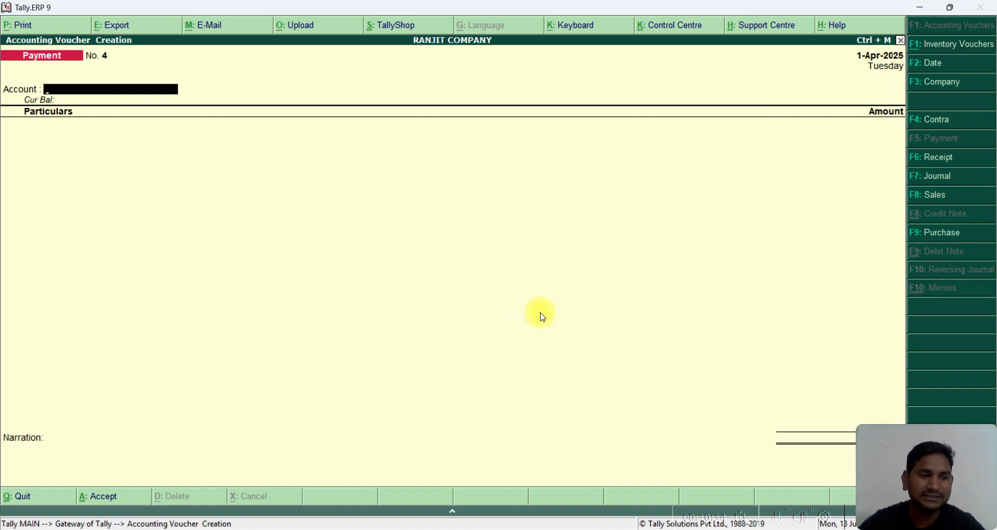
- Review the newly saved payment voucher PDF from the desktop, then close it and return to Tally
{"action": "left_click", "coordinate": [921, 7]}
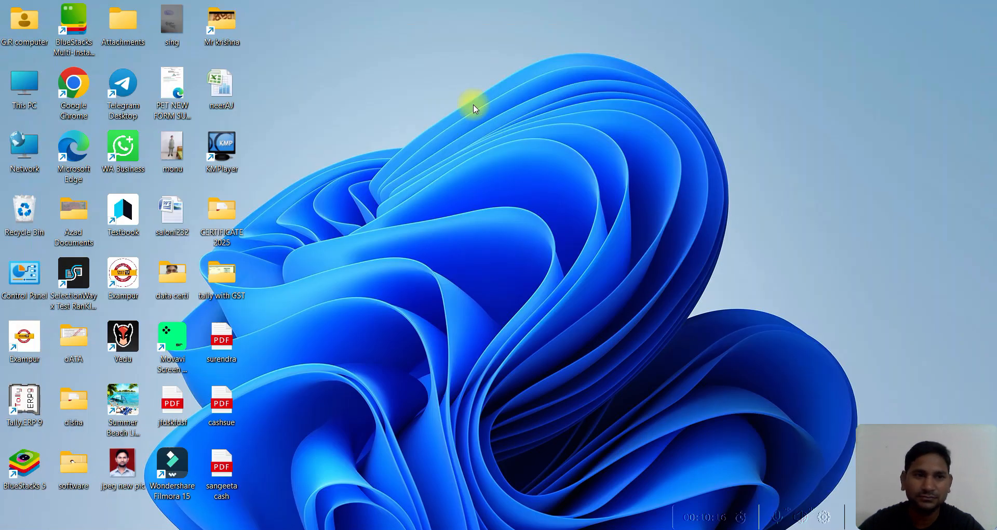
{"action": "left_click", "coordinate": [227, 469]}
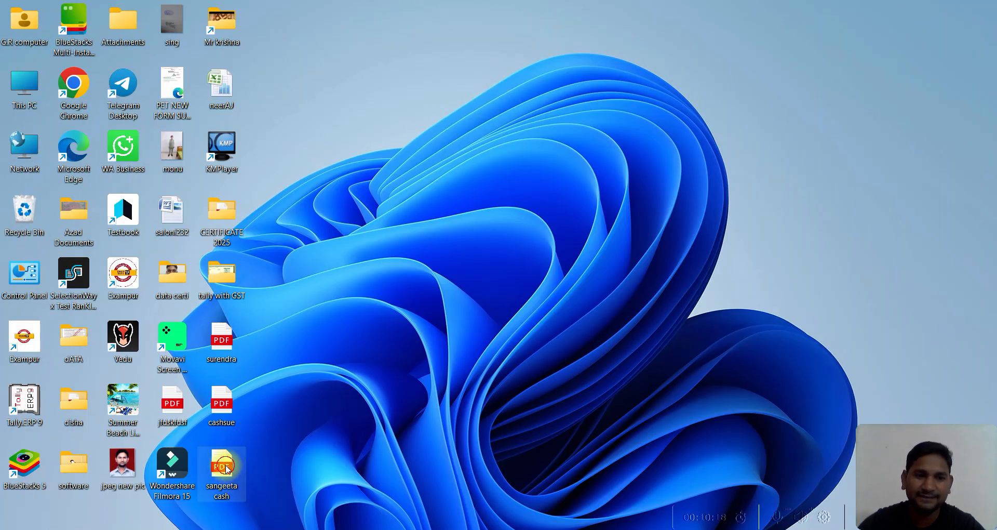
{"action": "double_click", "coordinate": [227, 469]}
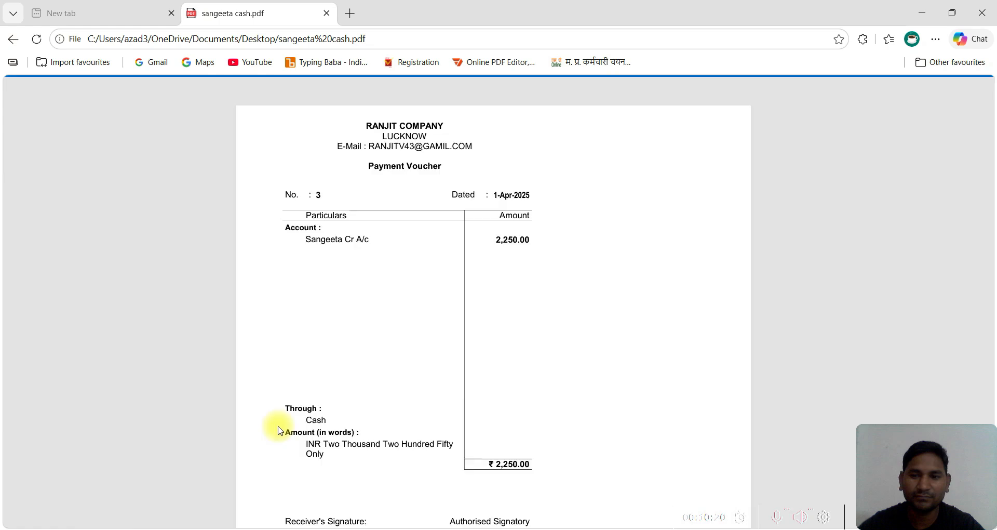
{"action": "scroll", "coordinate": [434, 260], "scroll_direction": "down", "scroll_amount": 5}
{"action": "scroll", "coordinate": [429, 291], "scroll_direction": "up", "scroll_amount": 5}
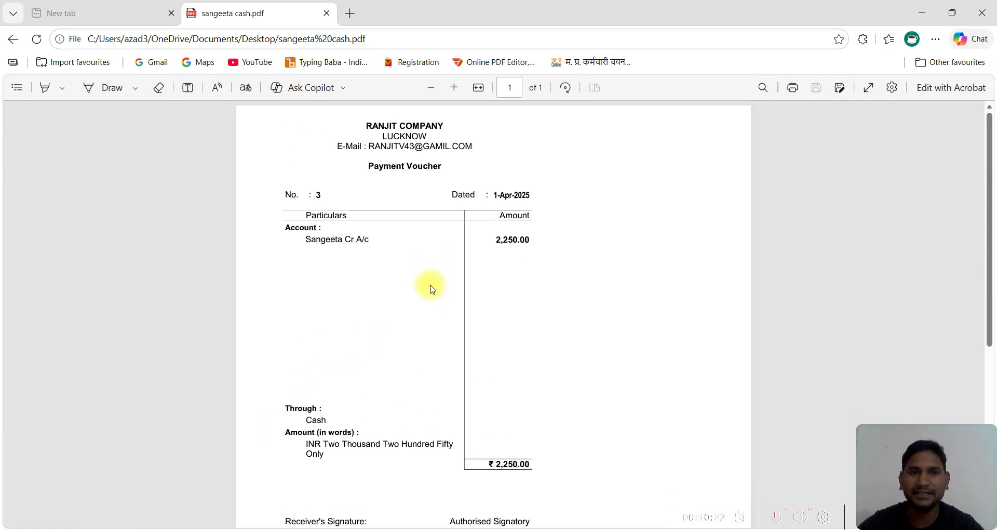
{"action": "left_click", "coordinate": [987, 16]}
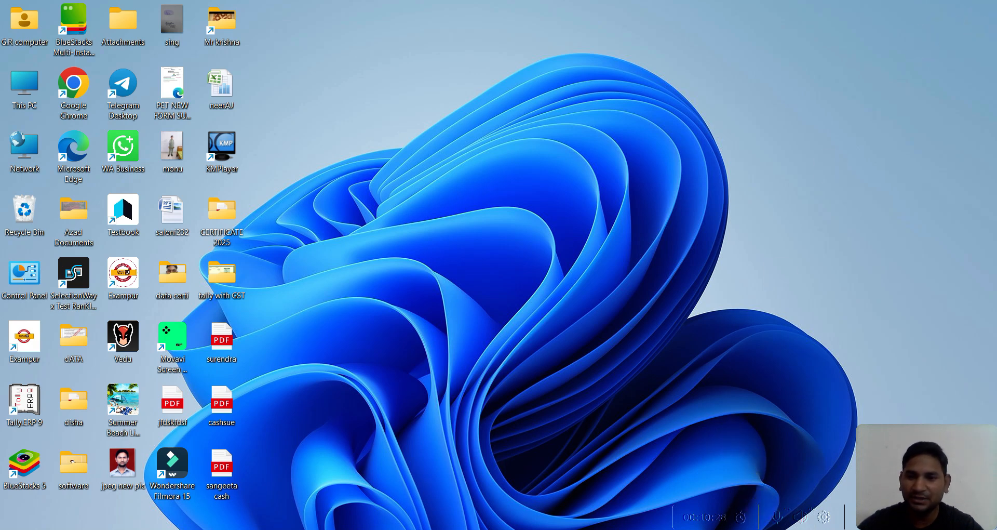
{"action": "left_click", "coordinate": [629, 529]}
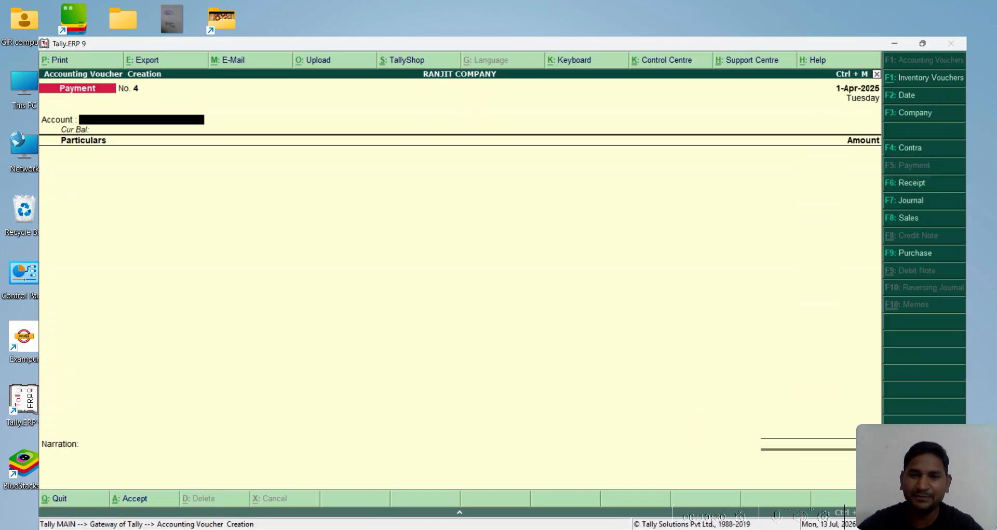